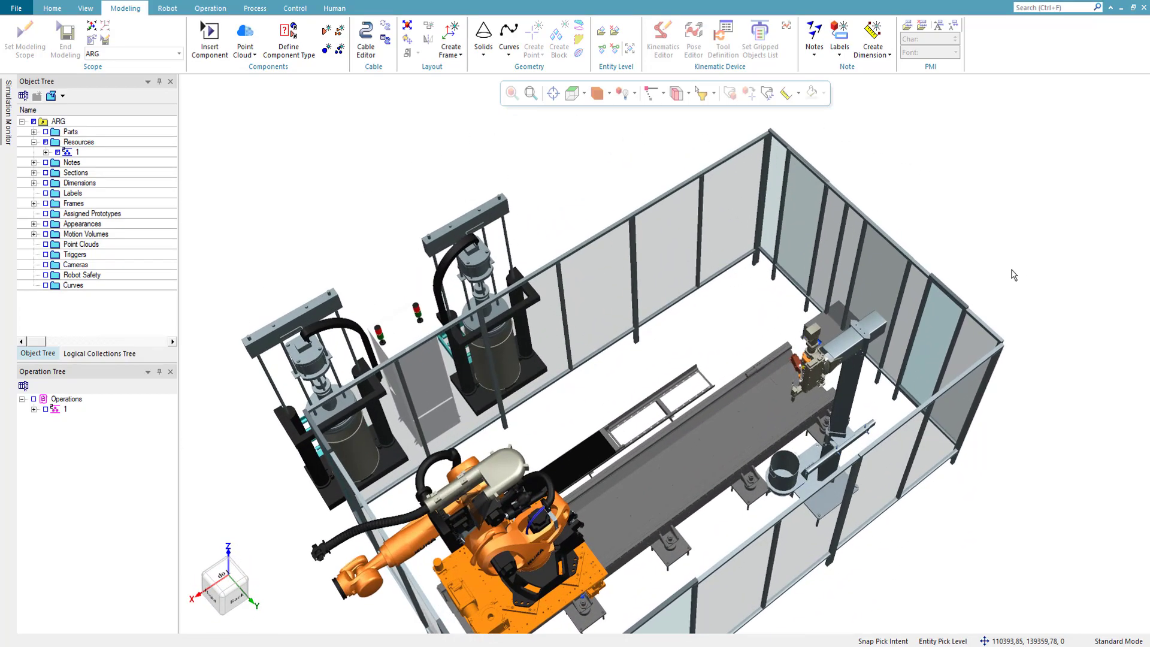
# - Try to open the Cable Editor with the Resources folder selected
pyautogui.click(77, 144)
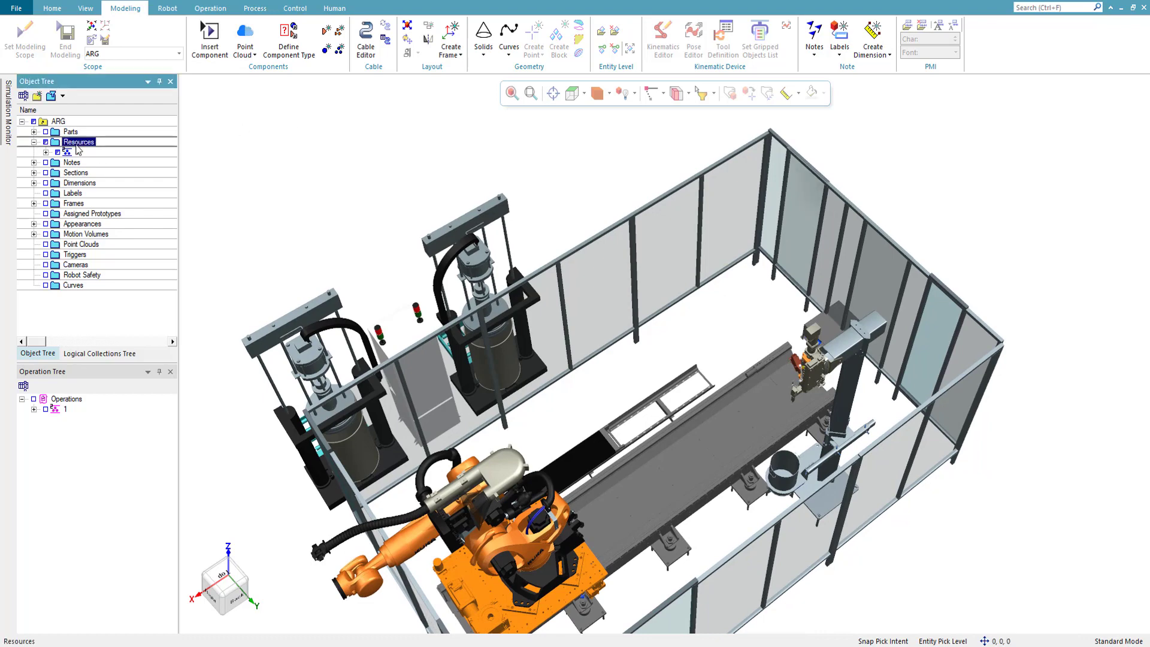
pyautogui.click(366, 39)
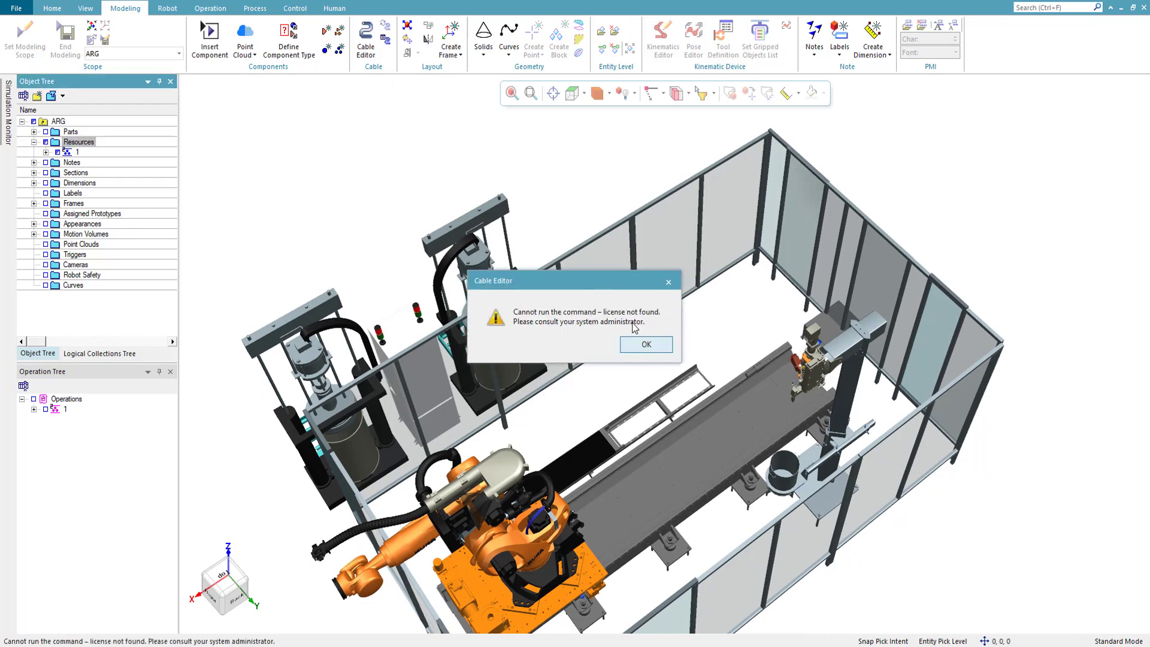
pyautogui.click(635, 344)
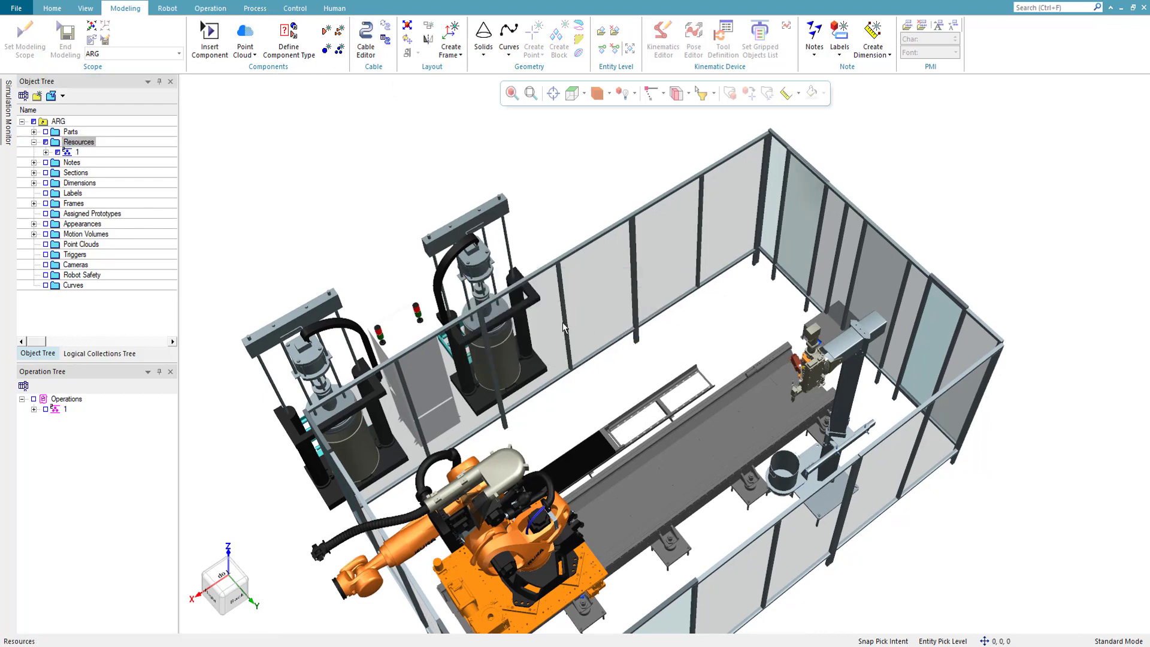
# - Create a new resource of node type ToolPrototype under the Resources folder
pyautogui.click(79, 144)
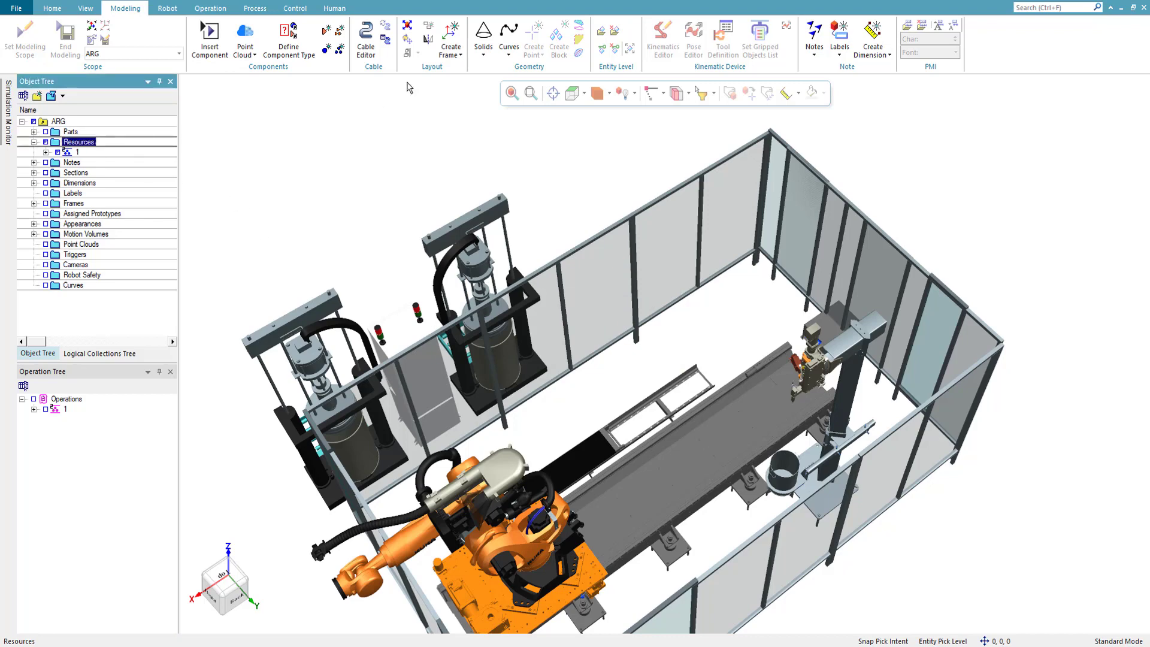
pyautogui.click(324, 52)
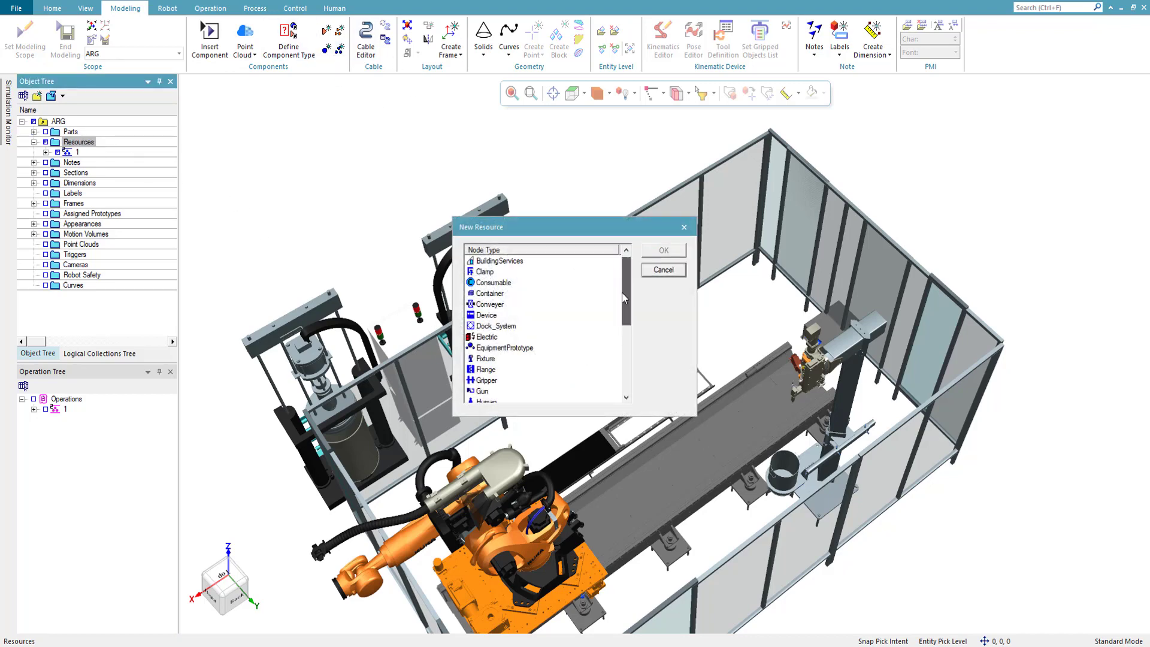
pyautogui.moveTo(623, 297); pyautogui.dragTo(628, 378)
pyautogui.click(516, 370)
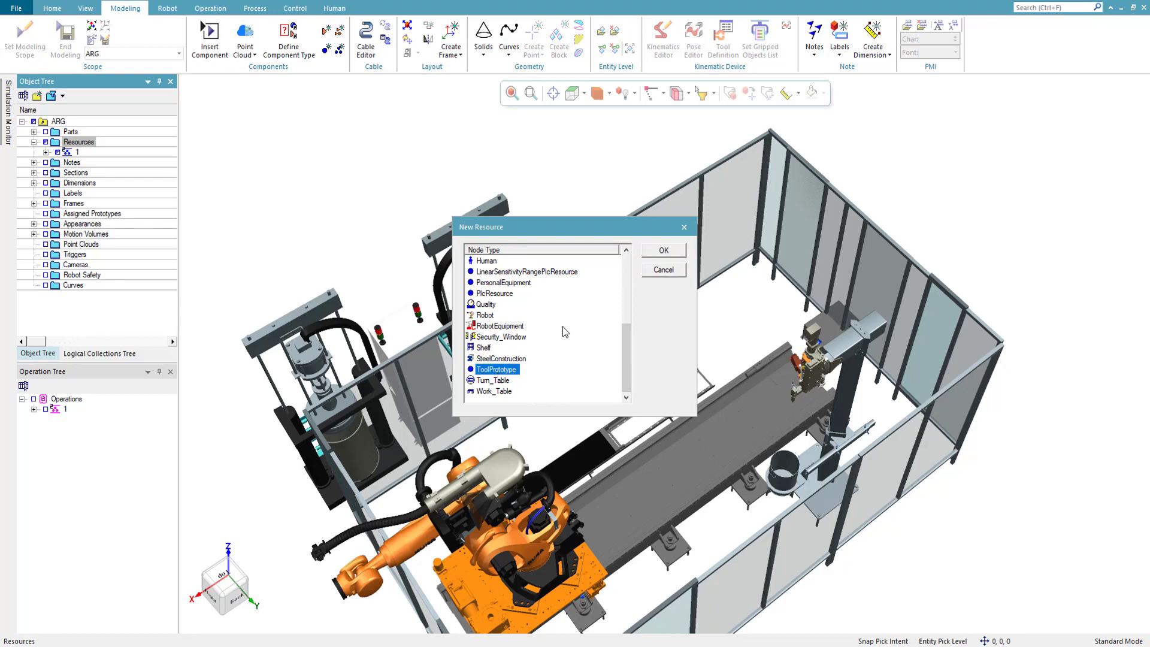
pyautogui.click(662, 250)
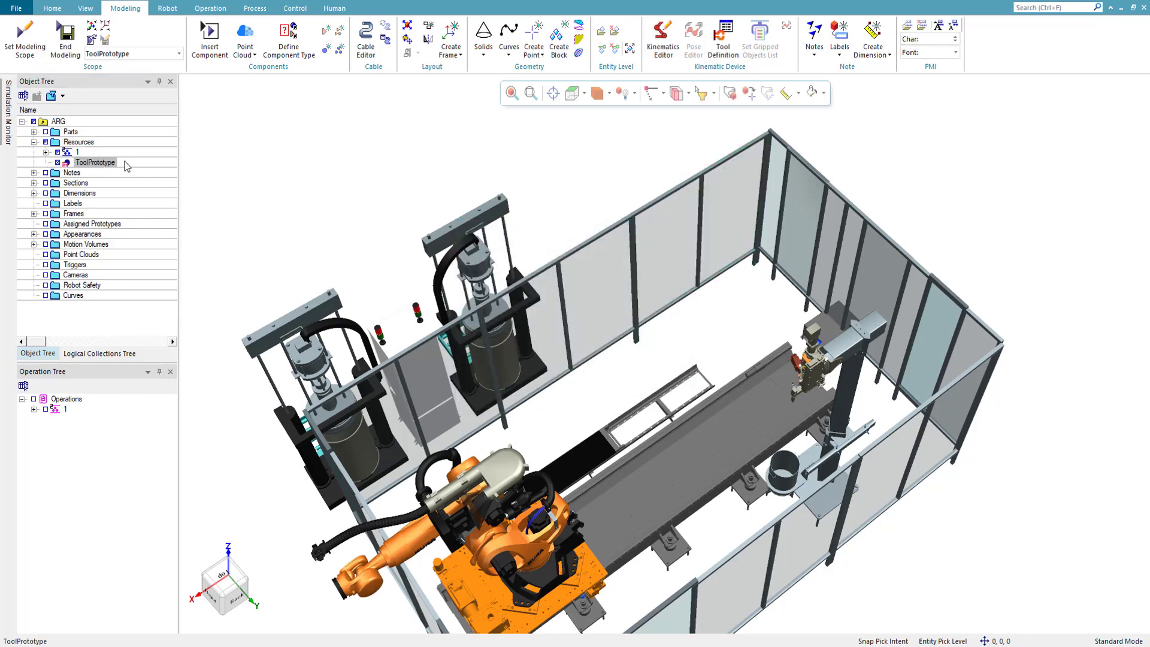
# - Rename the new ToolPrototype resource to Cable
pyautogui.click(110, 164)
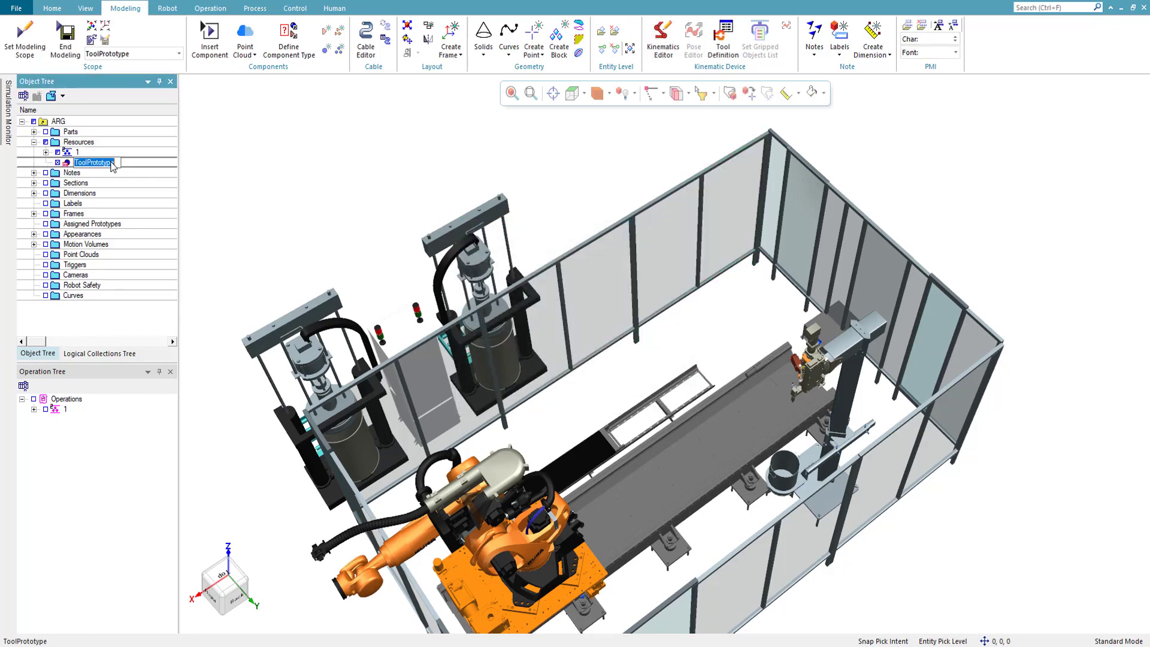
pyautogui.write('Cable')
pyautogui.press('Return')
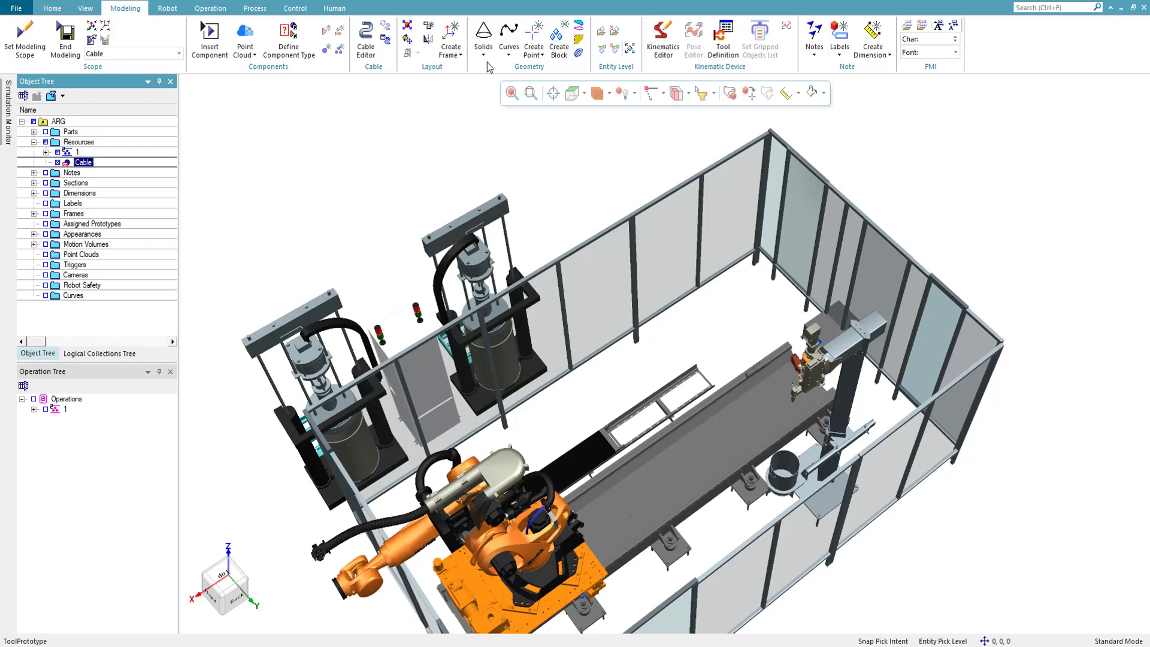
# - Create a frame by six values on the end block of the tool held by the gantry arm, using World as reference
pyautogui.click(451, 34)
pyautogui.scroll(5, 353, 395)
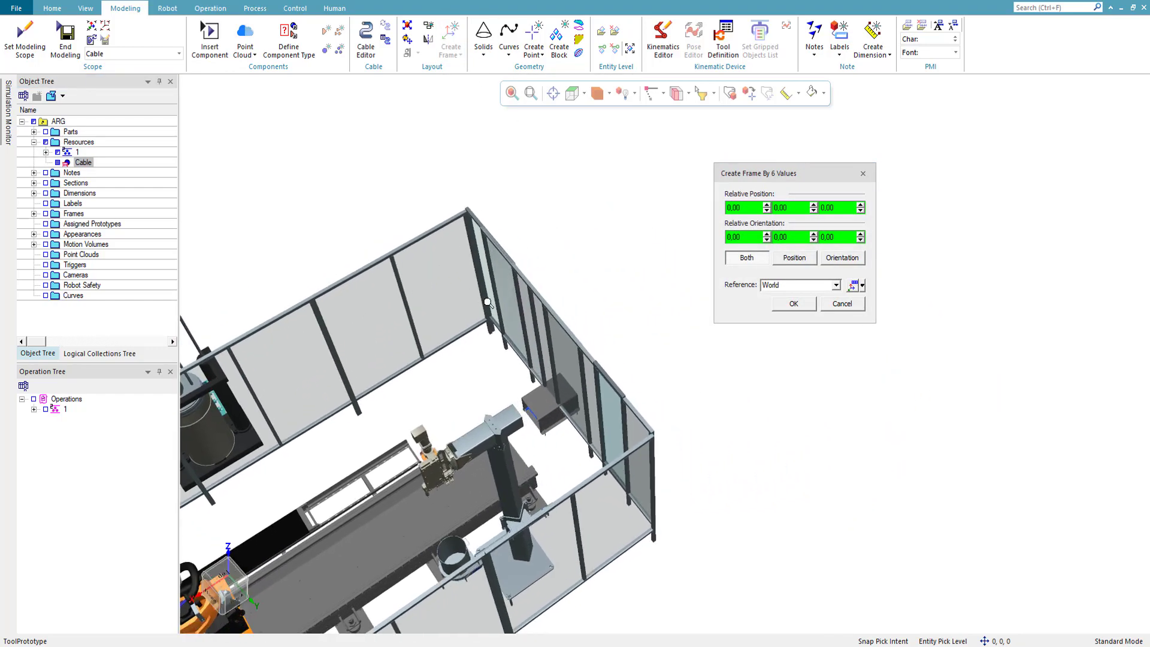
pyautogui.moveTo(353, 396); pyautogui.dragTo(479, 327, button='right')
pyautogui.moveTo(480, 327); pyautogui.dragTo(1145, 334, button='middle')
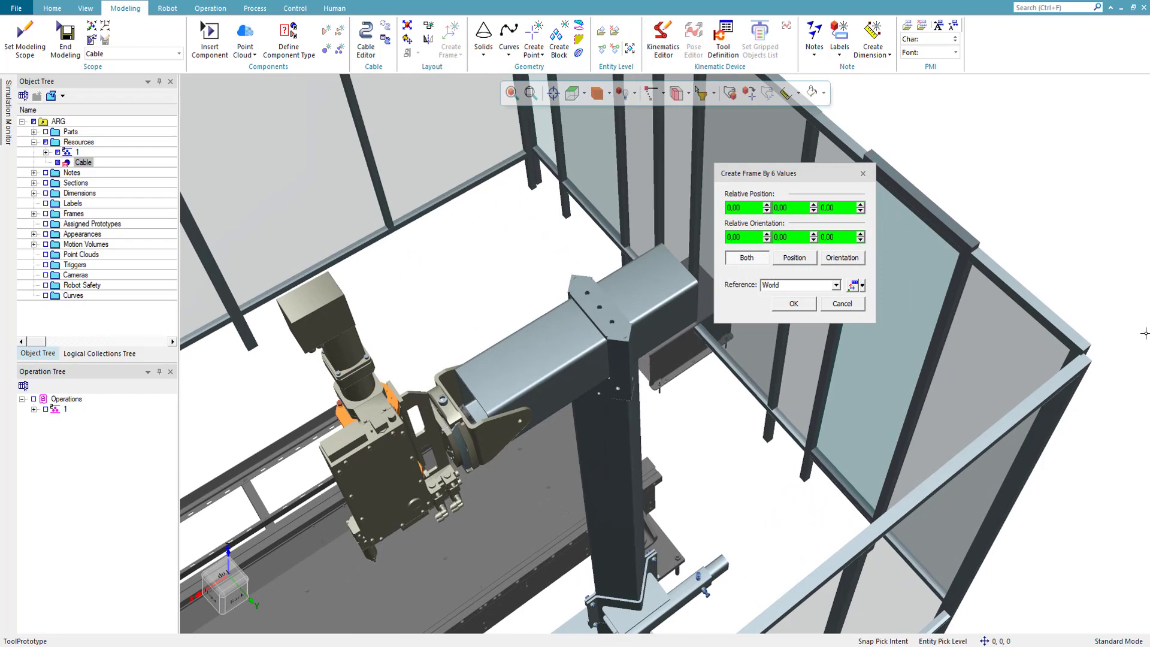
pyautogui.click(316, 297)
pyautogui.click(792, 303)
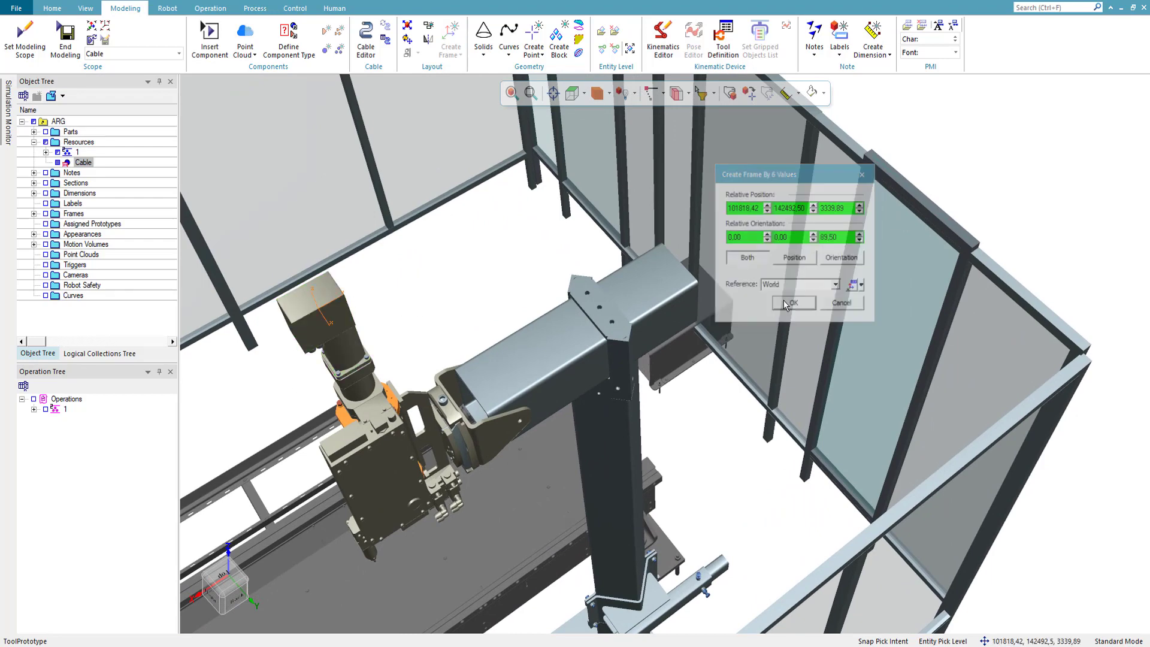
# - Shift frame fr1 by -46 mm along X and about -123 mm along Z with the Placement Manipulator
pyautogui.click(90, 173)
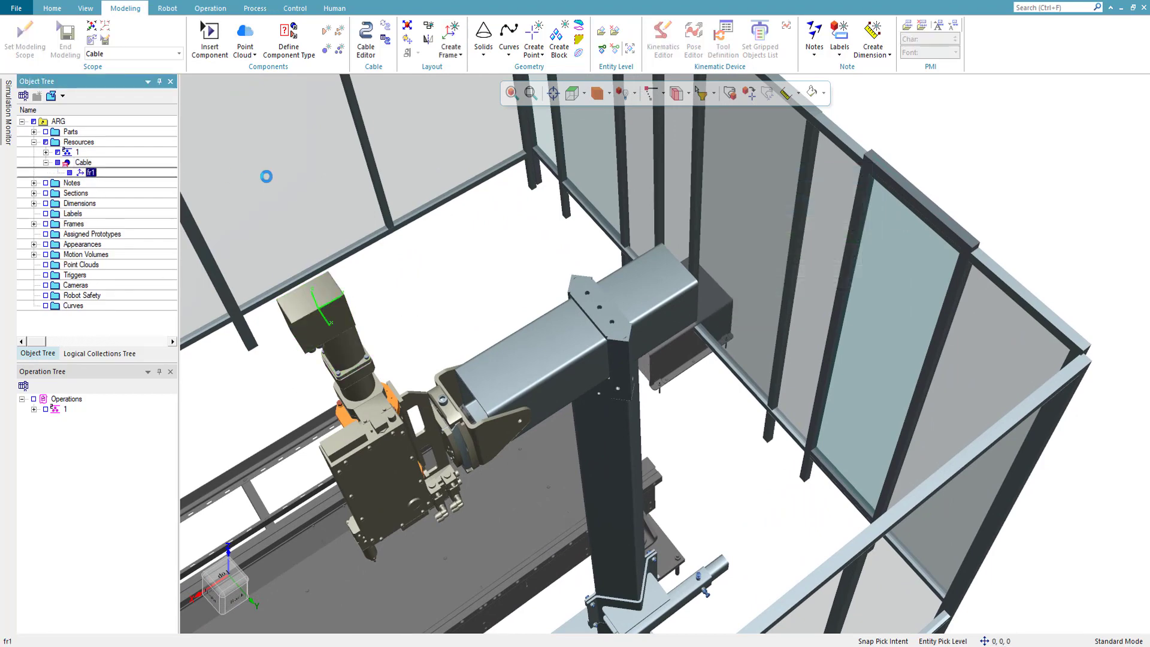
pyautogui.click(749, 93)
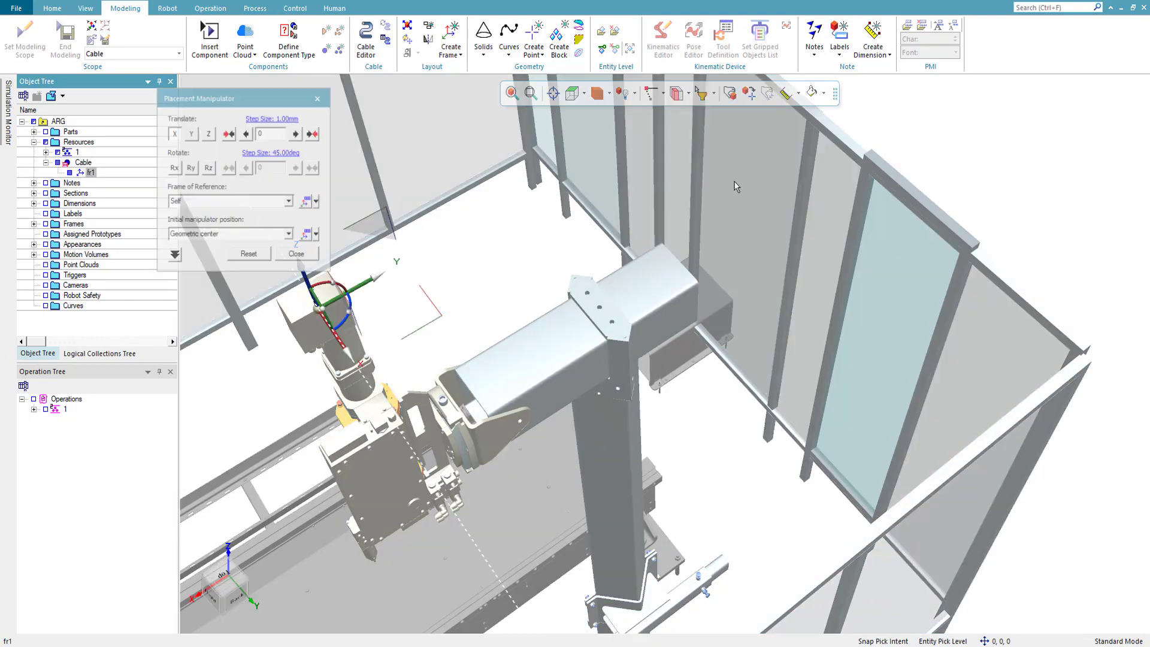
pyautogui.moveTo(330, 343); pyautogui.dragTo(314, 325)
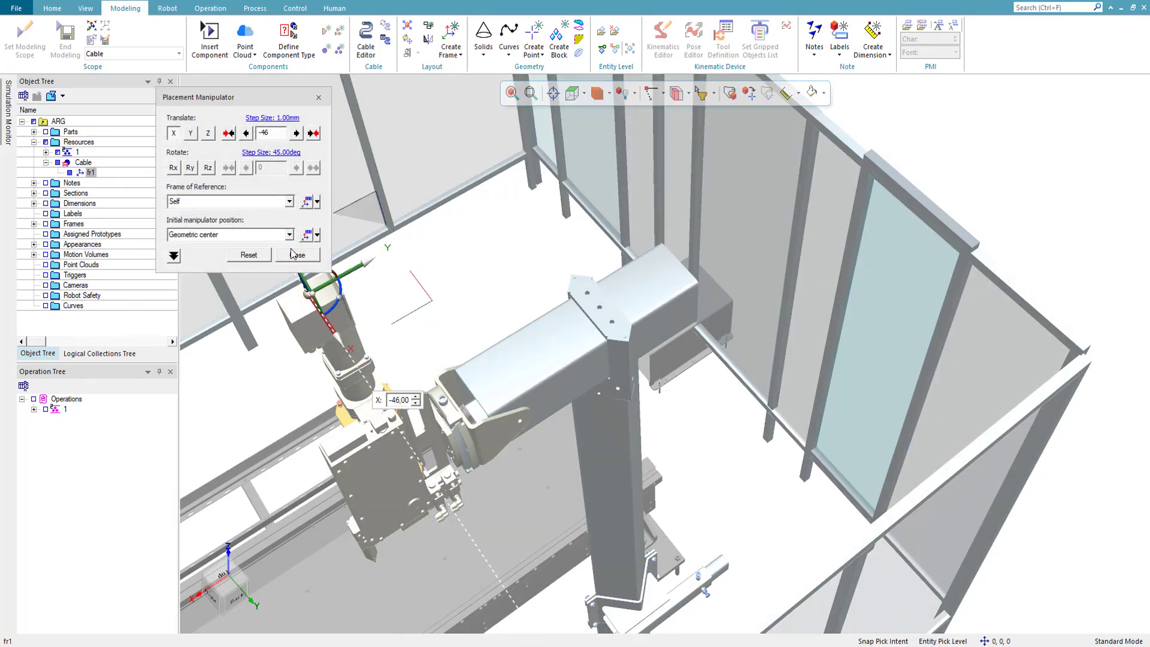
pyautogui.click(297, 254)
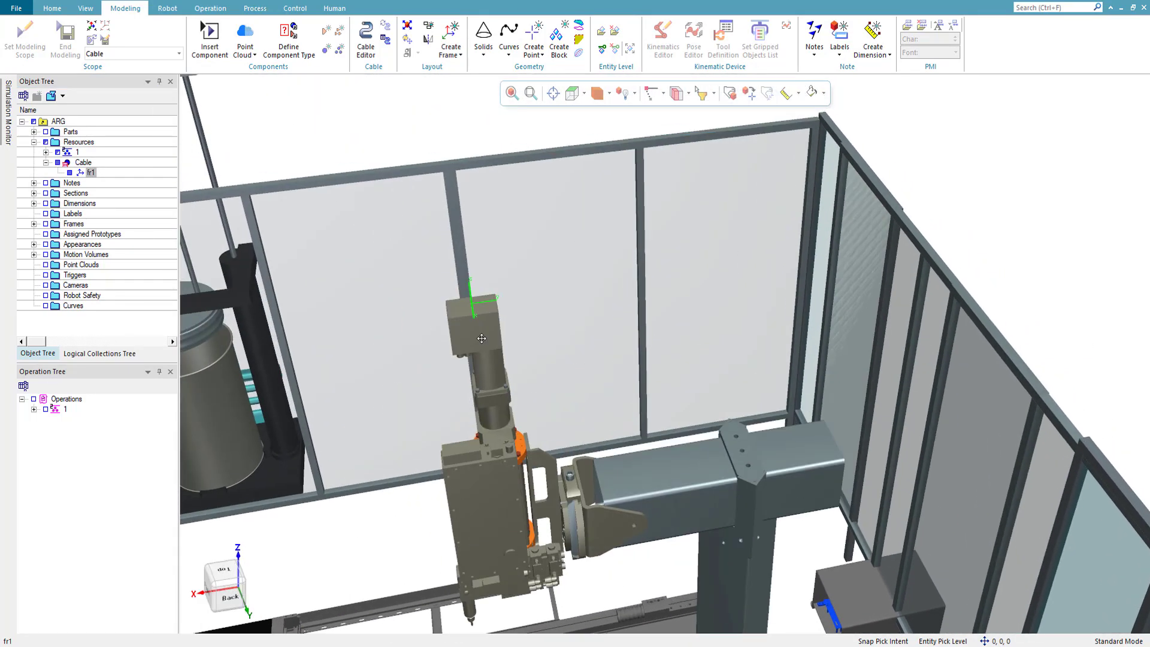
pyautogui.click(730, 93)
pyautogui.moveTo(476, 259); pyautogui.dragTo(485, 299)
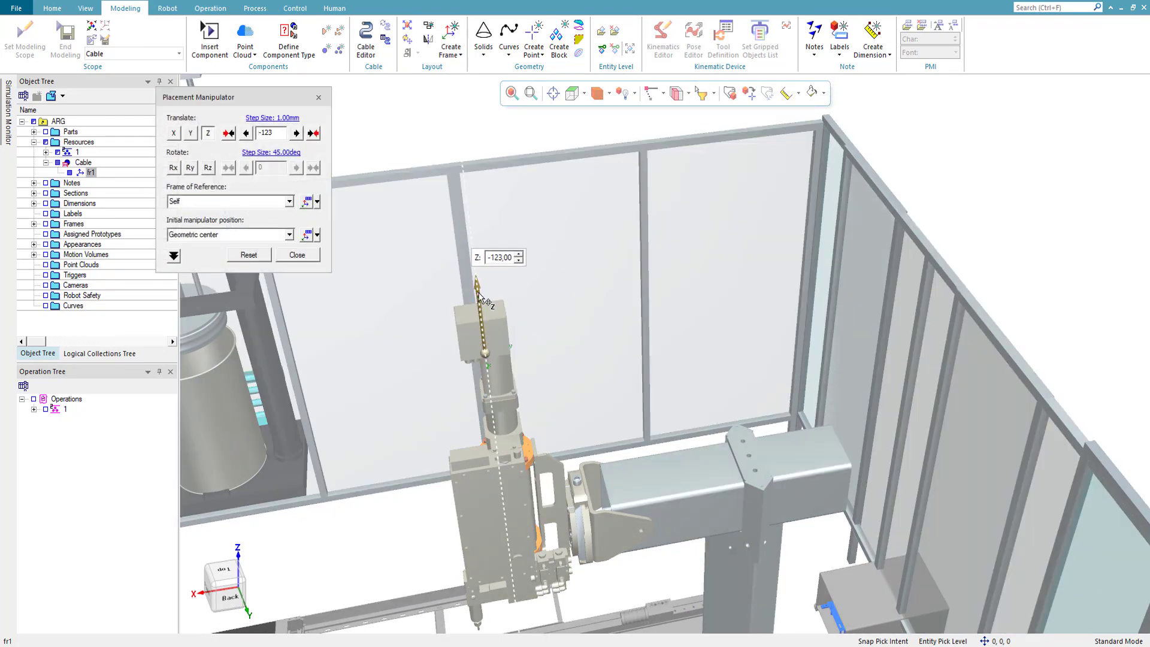
pyautogui.click(296, 255)
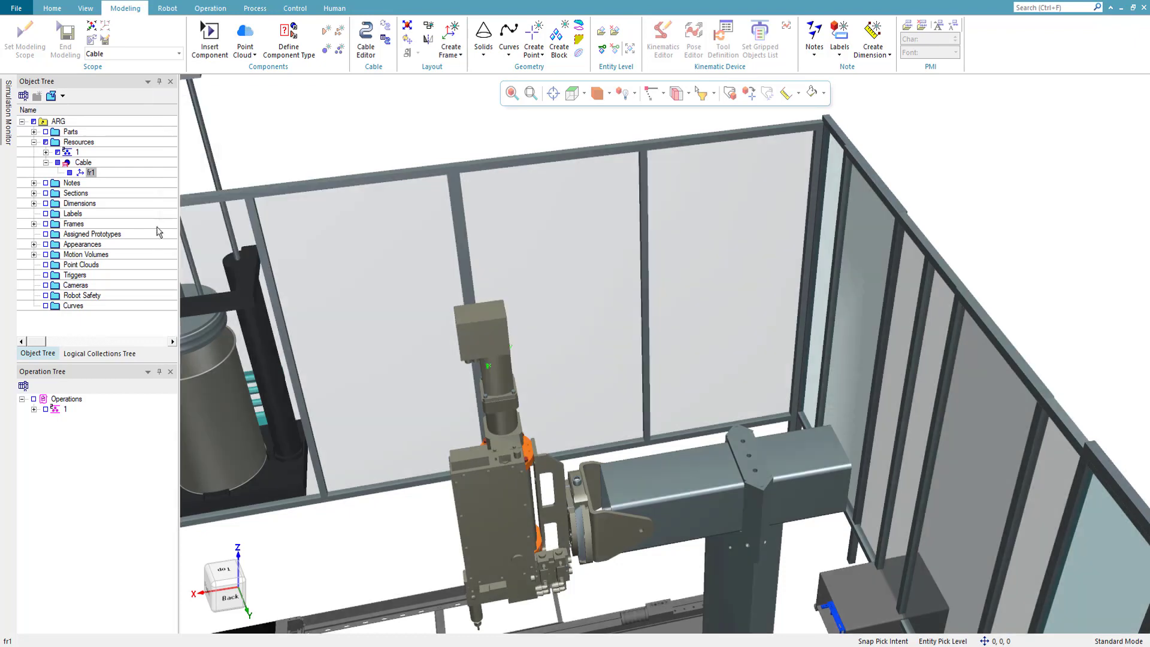
# - Duplicate frame fr1 inside Cable and move the copy 176 mm along Z
pyautogui.click(89, 172)
pyautogui.click(84, 162)
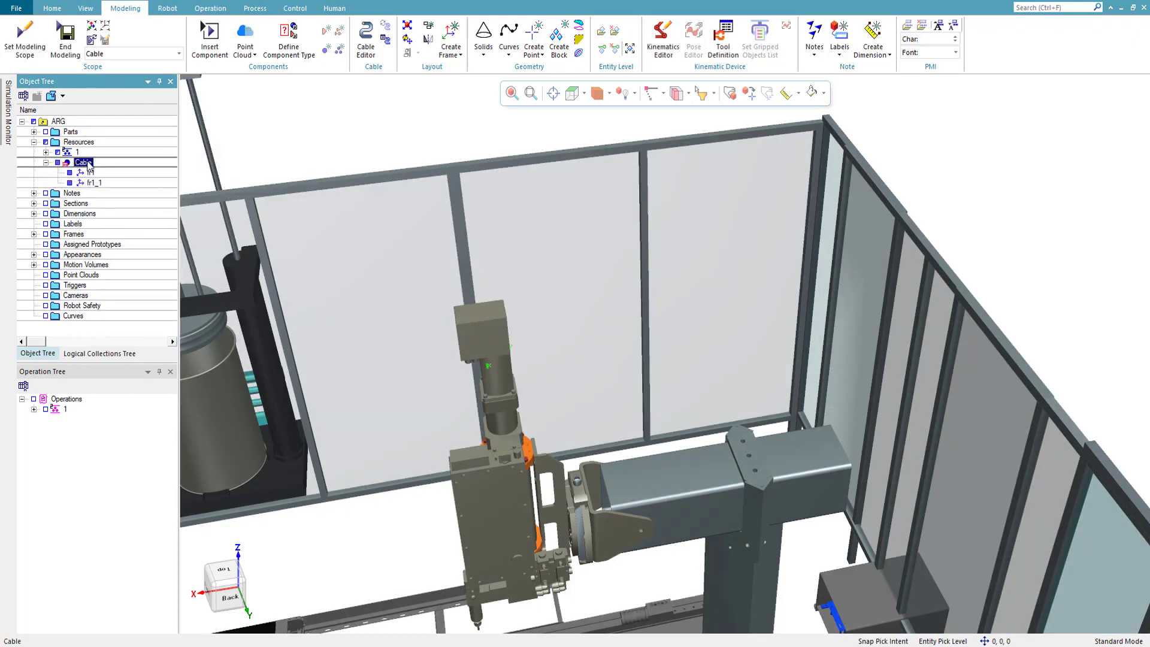
pyautogui.click(94, 182)
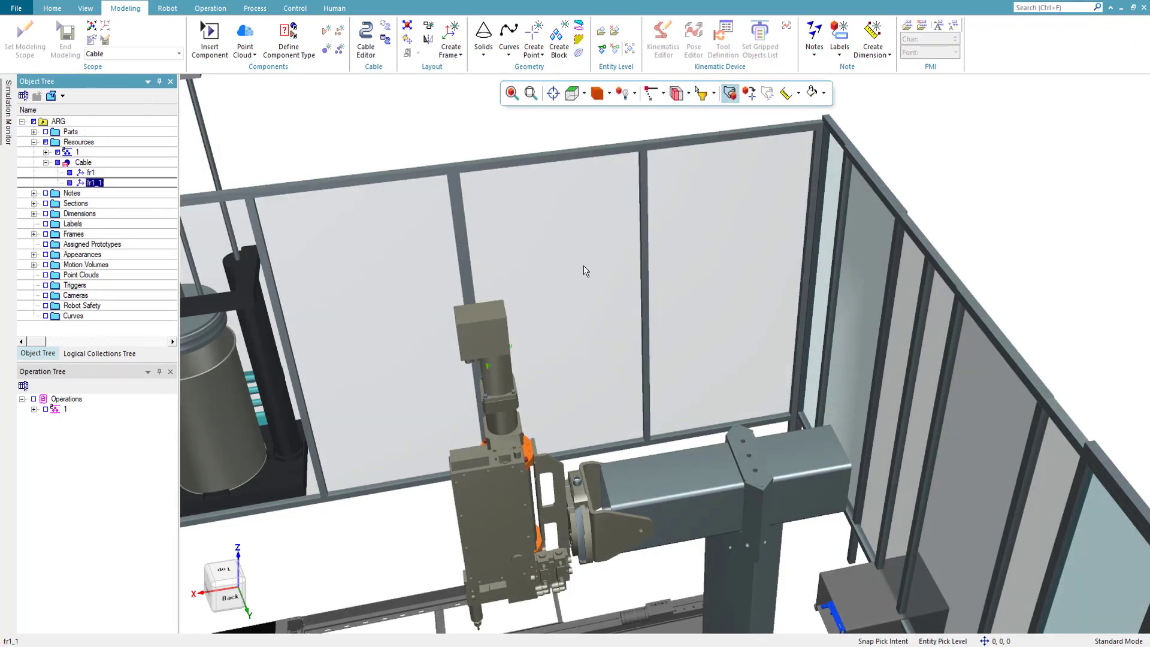
pyautogui.hotkey('alt', 'p')
pyautogui.moveTo(479, 310); pyautogui.dragTo(479, 251)
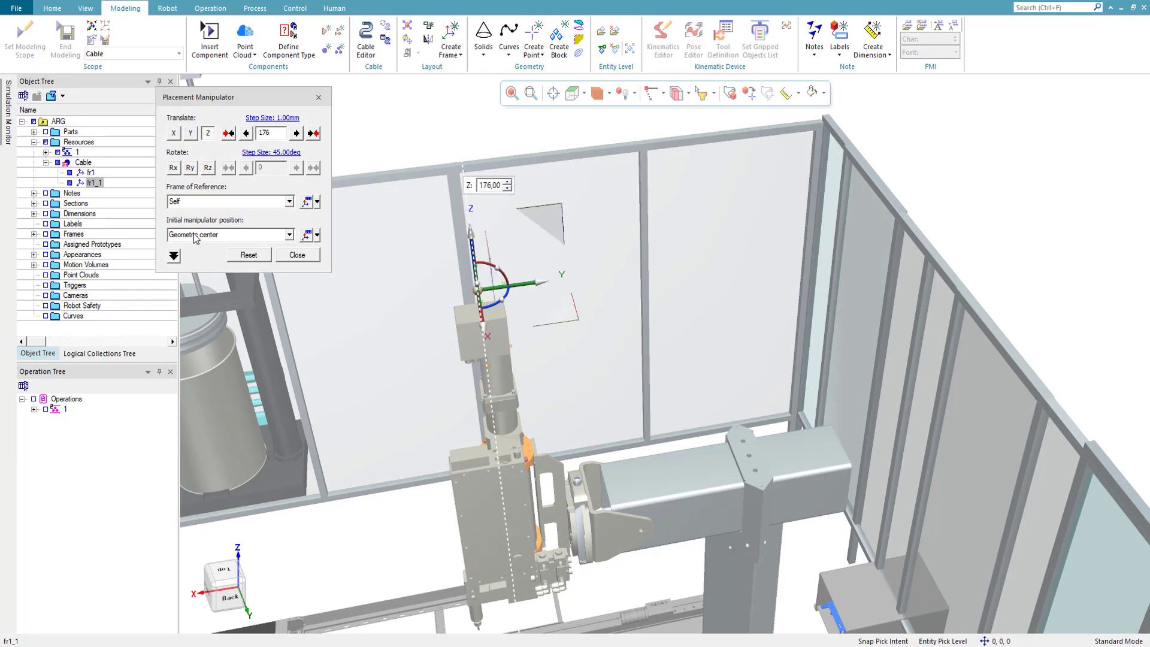
pyautogui.click(295, 254)
# - Duplicate frame fr1_1 inside Cable and move the copy upward along Z and 33 mm along Y
pyautogui.click(89, 185)
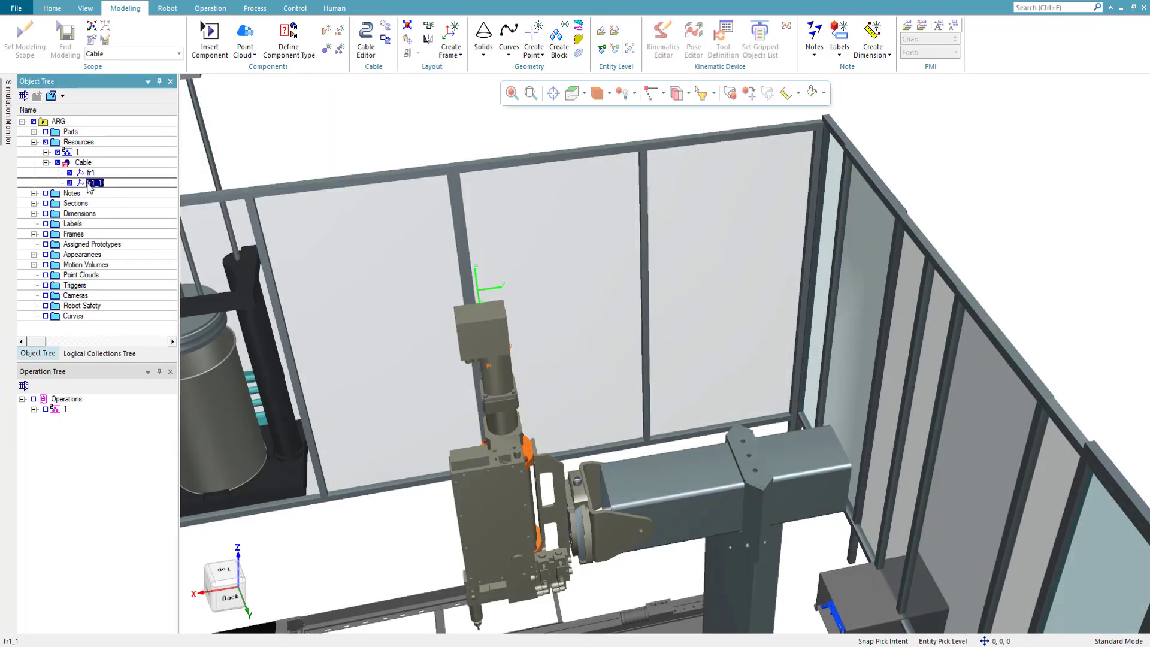
pyautogui.hotkey('ctrl', 'c')
pyautogui.hotkey('ctrl', 'v')
pyautogui.click(98, 193)
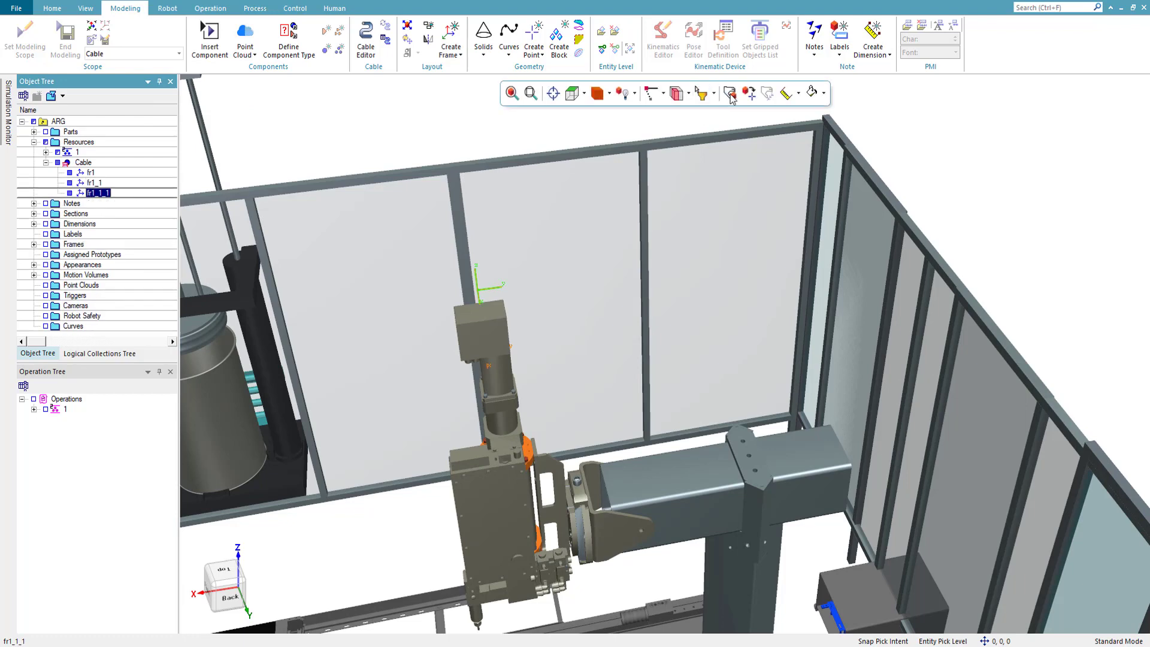
pyautogui.hotkey('alt', 'p')
pyautogui.moveTo(479, 252); pyautogui.dragTo(394, 234)
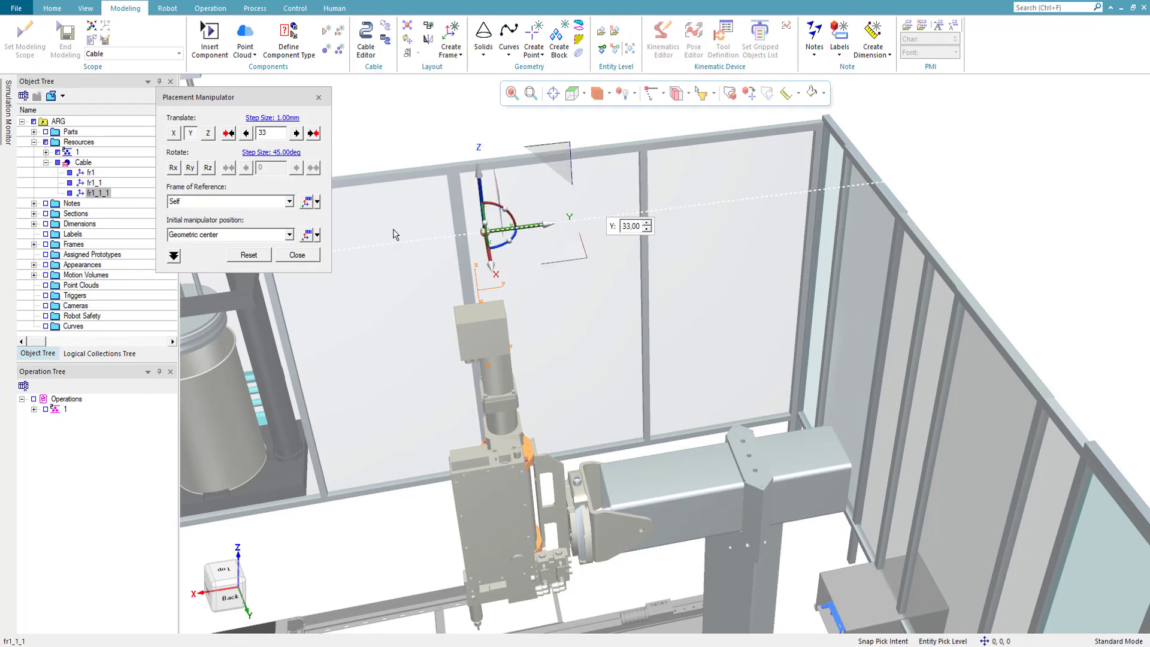
pyautogui.click(297, 255)
# - Duplicate frame fr1_1_1 inside Cable and move the copy 160 mm along Z, sideways along Y and slightly farther up
pyautogui.click(99, 192)
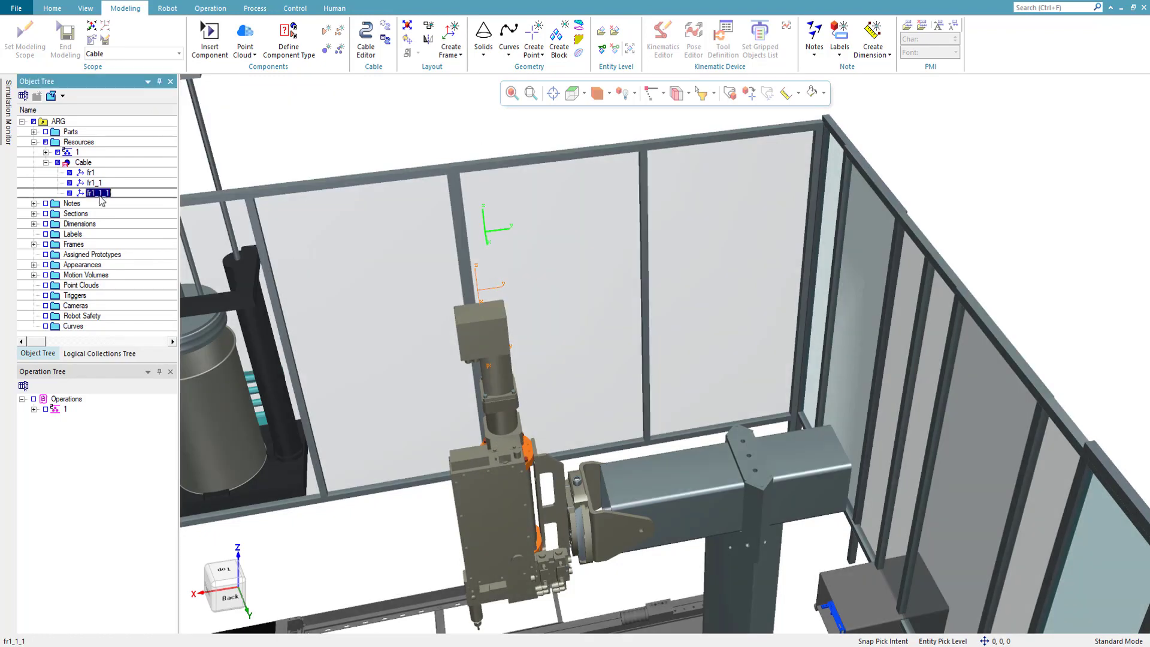
pyautogui.click(85, 163)
pyautogui.hotkey('ctrl', 'v')
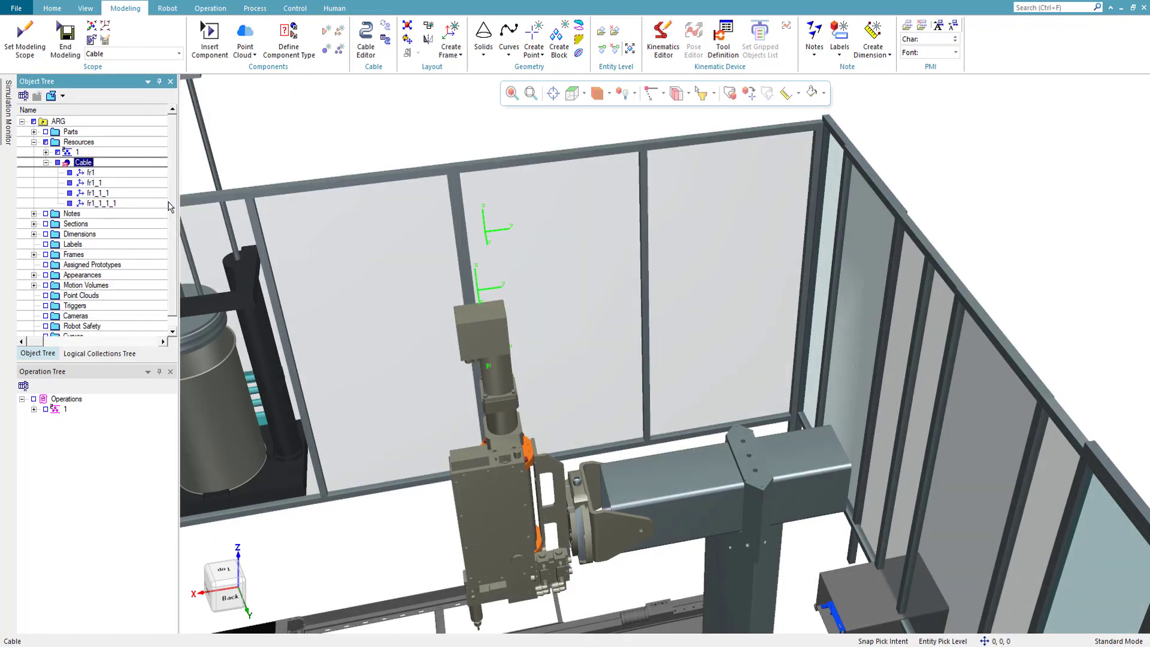
pyautogui.click(99, 203)
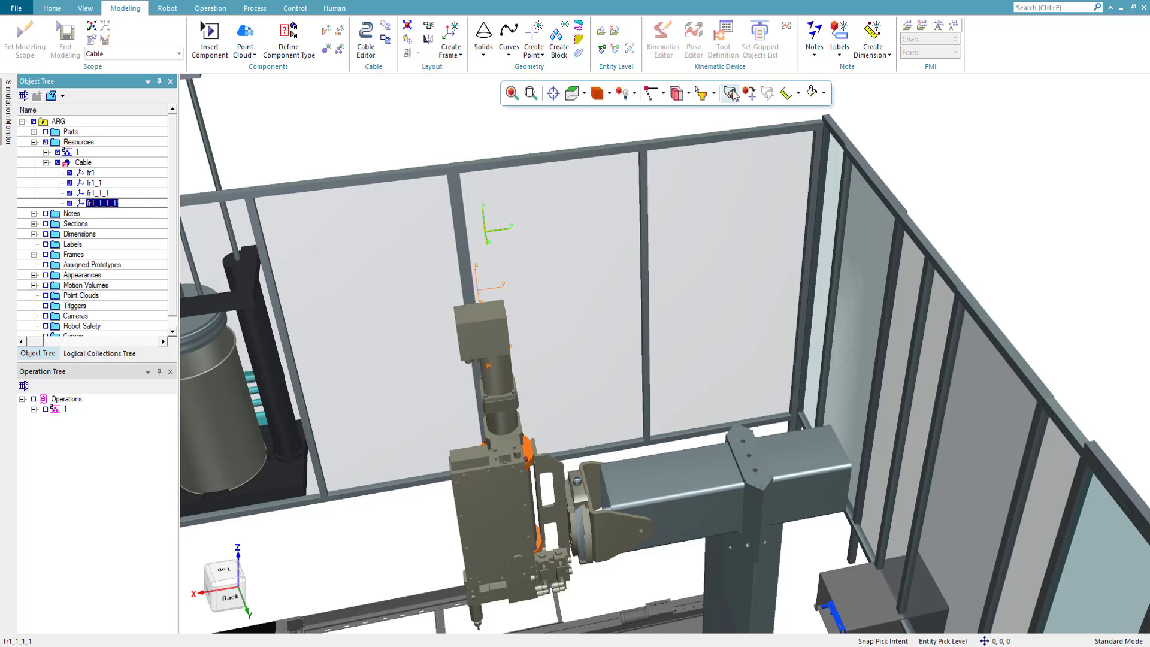
pyautogui.click(729, 93)
pyautogui.scroll(3, 642, 269)
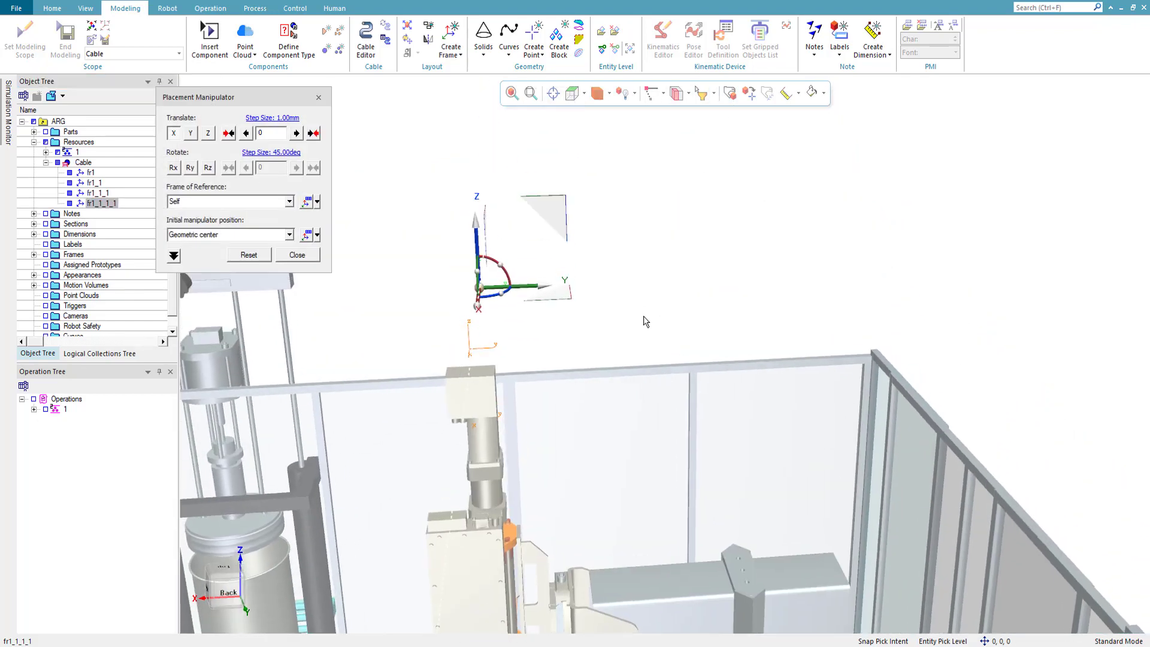
pyautogui.moveTo(479, 233); pyautogui.dragTo(480, 168)
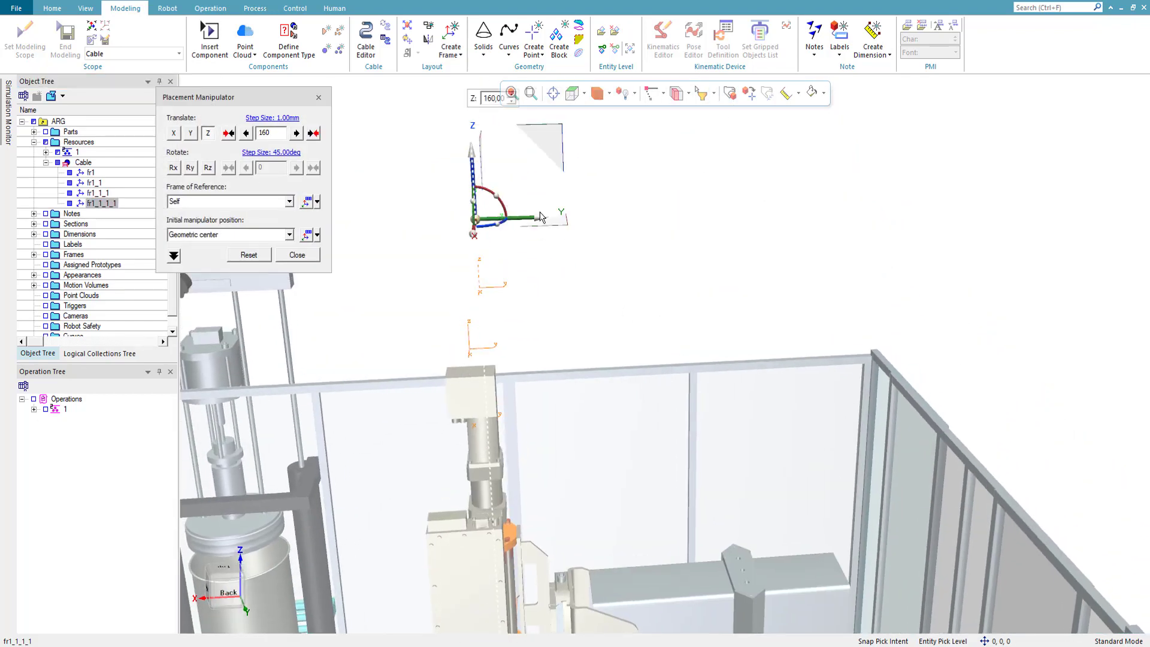
pyautogui.moveTo(538, 216); pyautogui.dragTo(621, 221)
pyautogui.moveTo(572, 178); pyautogui.dragTo(570, 153)
pyautogui.click(295, 254)
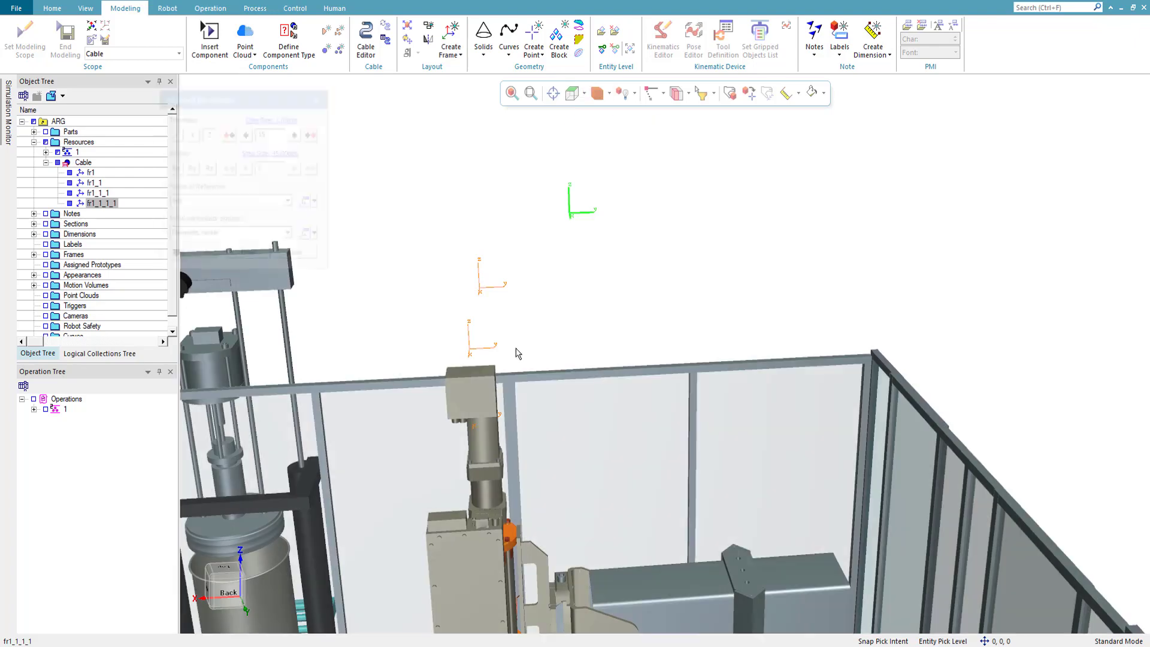
# - Duplicate frame fr1_1_1_1 inside Cable and open the Placement Manipulator on the copy
pyautogui.moveTo(602, 374); pyautogui.dragTo(564, 363, button='middle')
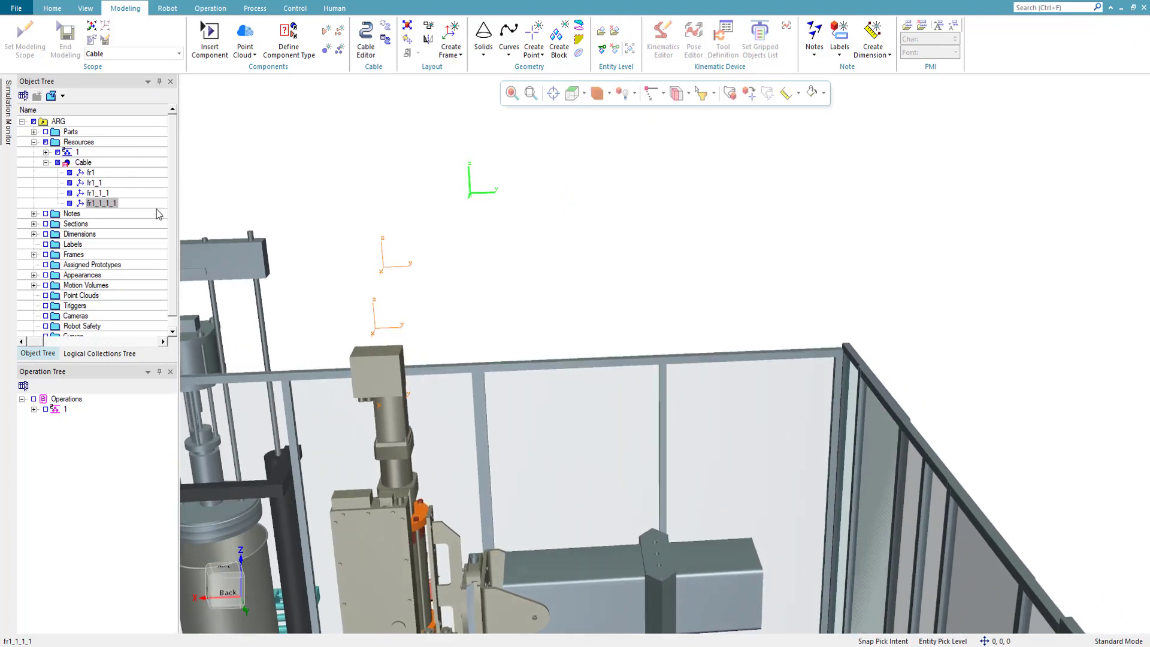
pyautogui.click(103, 205)
pyautogui.hotkey('ctrl', 'c')
pyautogui.click(86, 164)
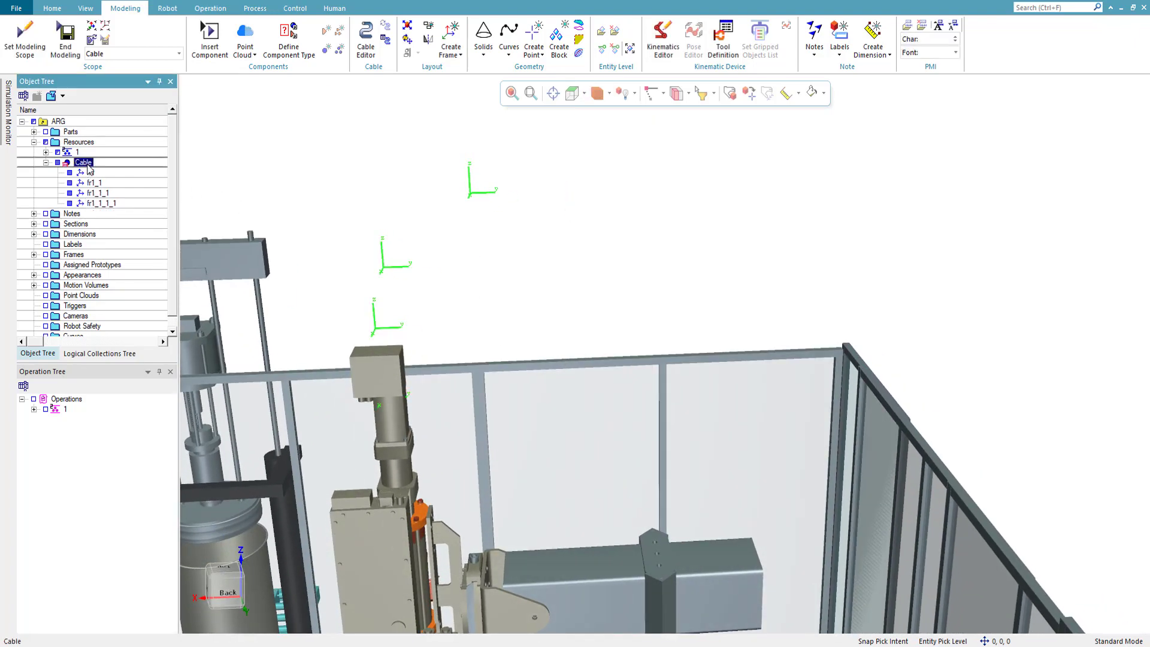
pyautogui.hotkey('ctrl', 'v')
pyautogui.click(105, 213)
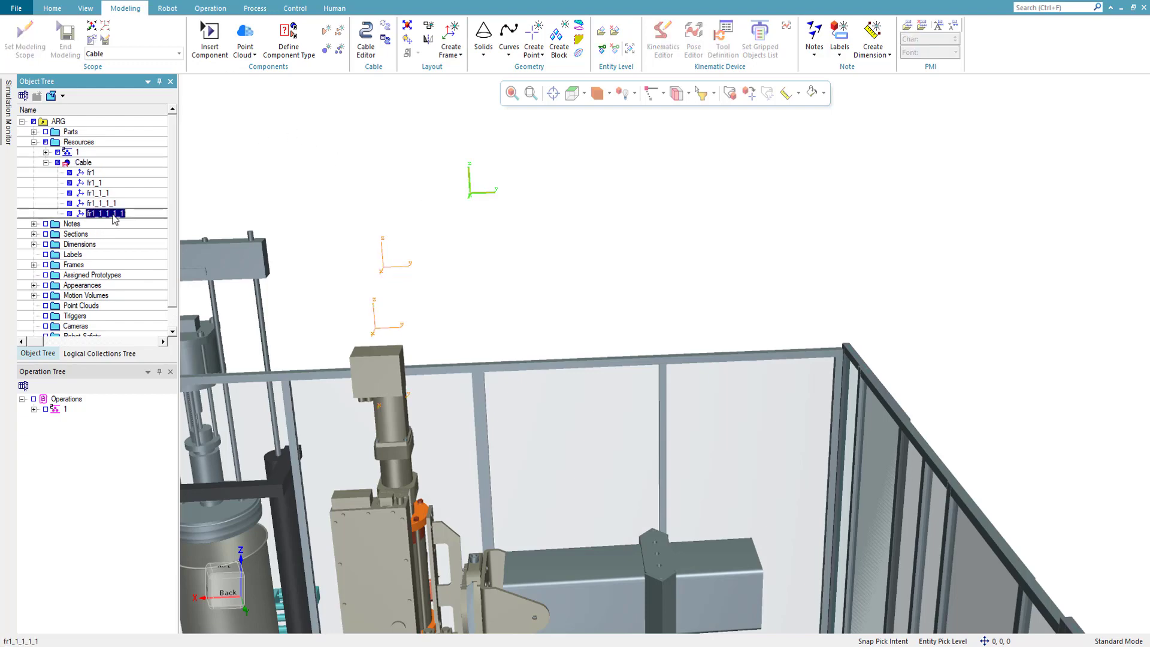
pyautogui.hotkey('alt', 'p')
pyautogui.moveTo(525, 193); pyautogui.dragTo(595, 205)
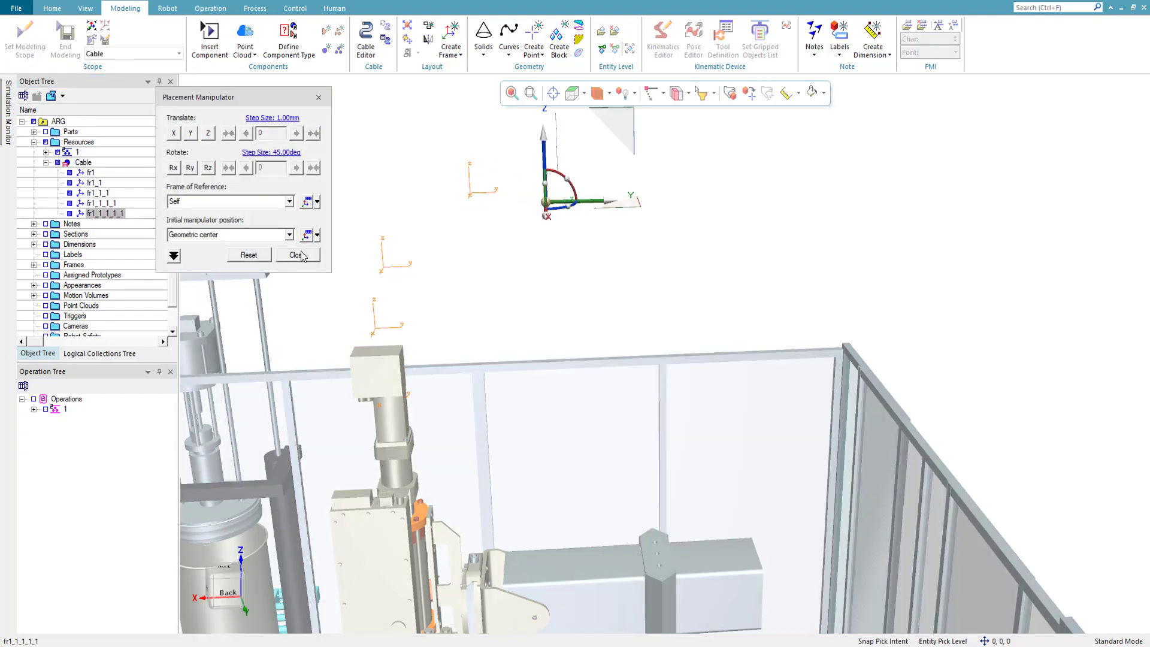
pyautogui.click(262, 258)
pyautogui.moveTo(512, 201); pyautogui.dragTo(601, 203)
pyautogui.click(245, 254)
# - Move frame fr1_1_1_1_1 232 mm along Y, lower it along Z and close the Placement Manipulator
pyautogui.moveTo(592, 260); pyautogui.dragTo(612, 230, button='middle')
pyautogui.moveTo(510, 236); pyautogui.dragTo(566, 232)
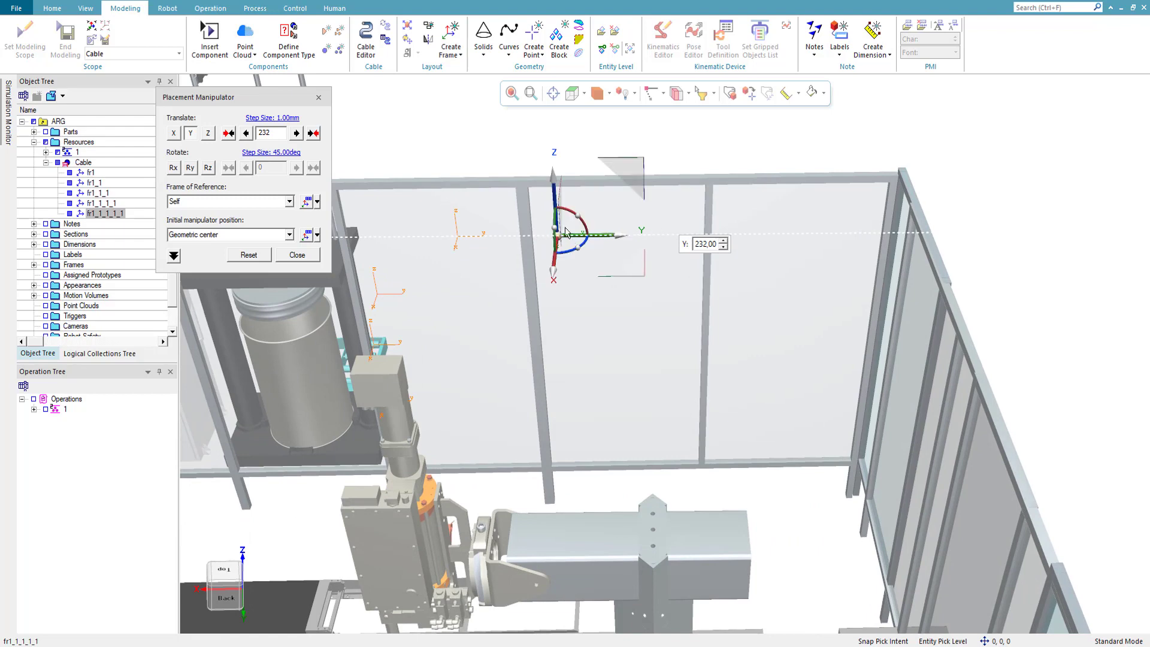
pyautogui.moveTo(556, 187); pyautogui.dragTo(557, 234)
pyautogui.click(307, 257)
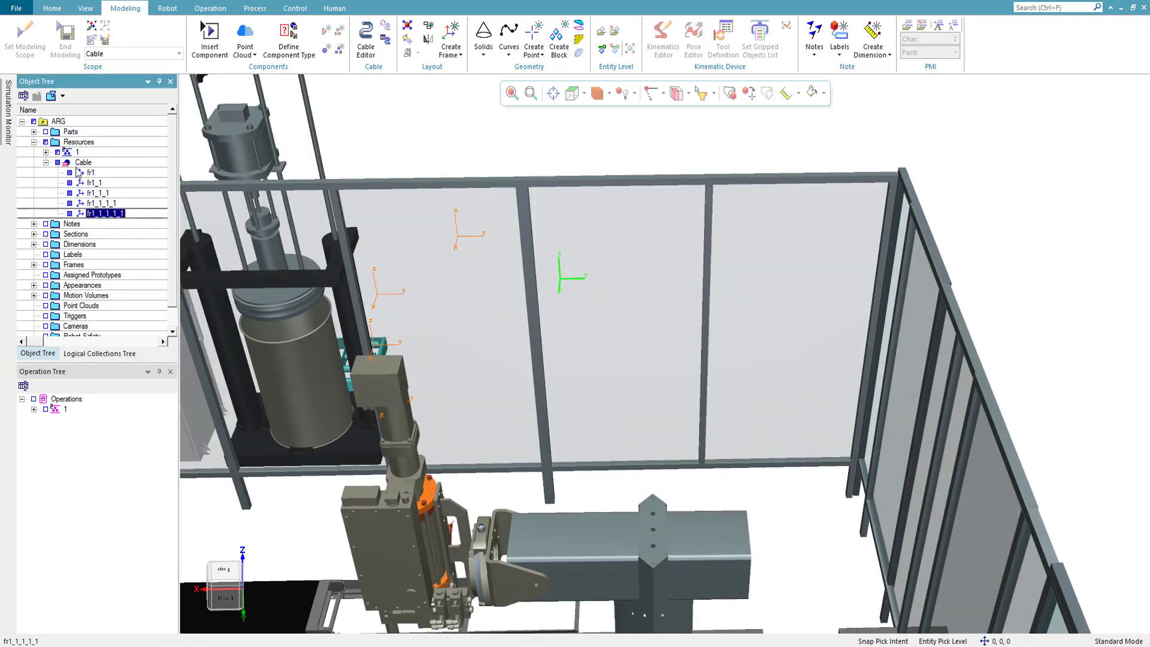
# - Duplicate frame fr1_1_1_1_1 inside Cable and move the copy -359 mm along Z, 68 mm along Y and slightly farther down
pyautogui.click(87, 166)
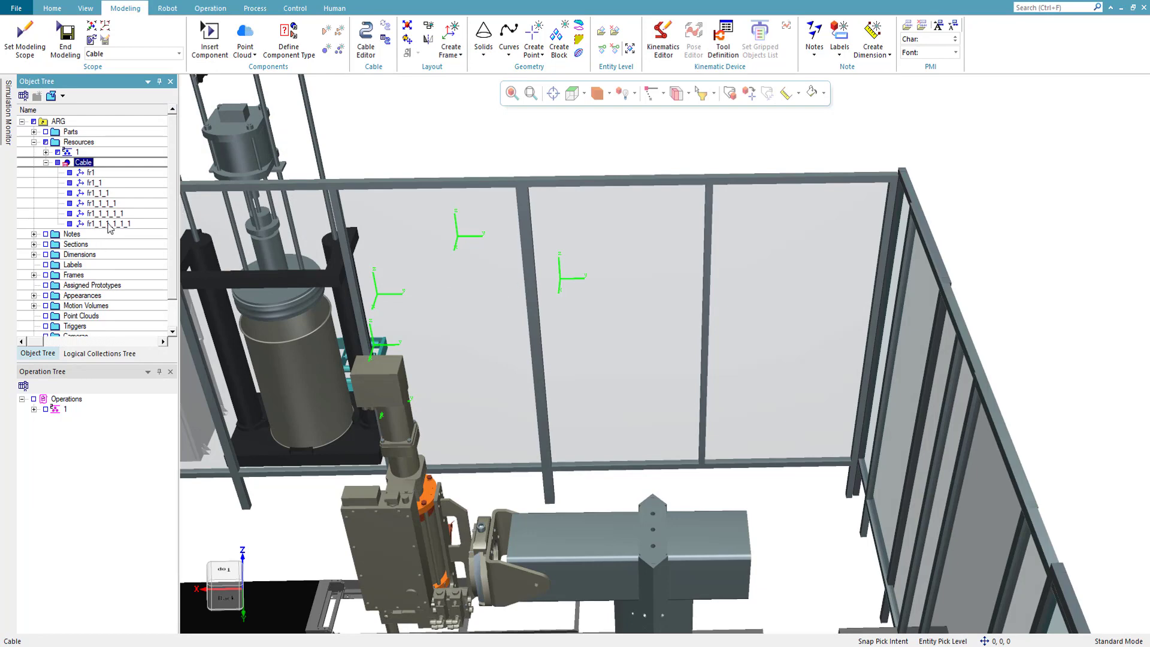
pyautogui.click(110, 225)
pyautogui.click(729, 92)
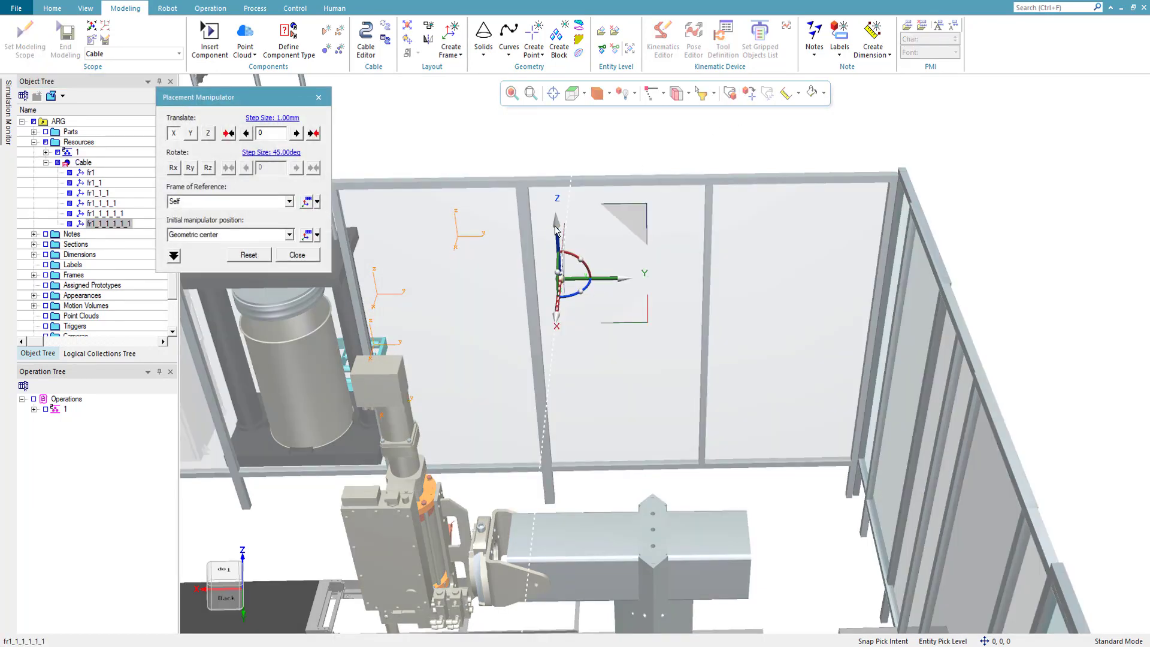
pyautogui.moveTo(555, 231); pyautogui.dragTo(565, 351)
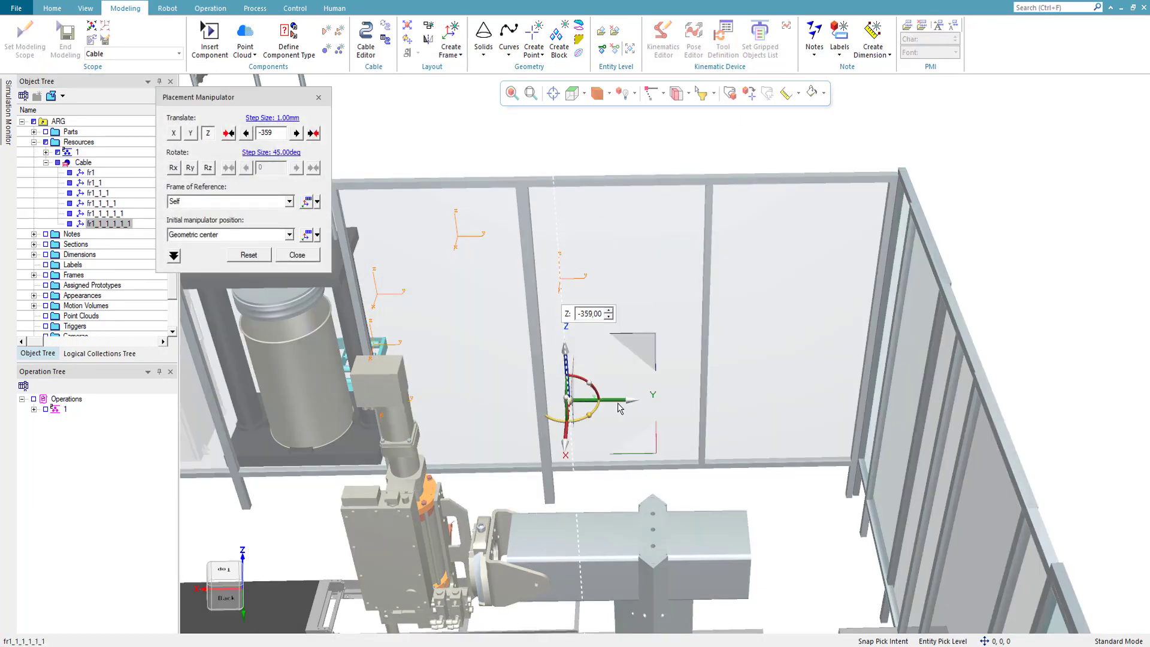
pyautogui.moveTo(620, 408); pyautogui.dragTo(646, 400)
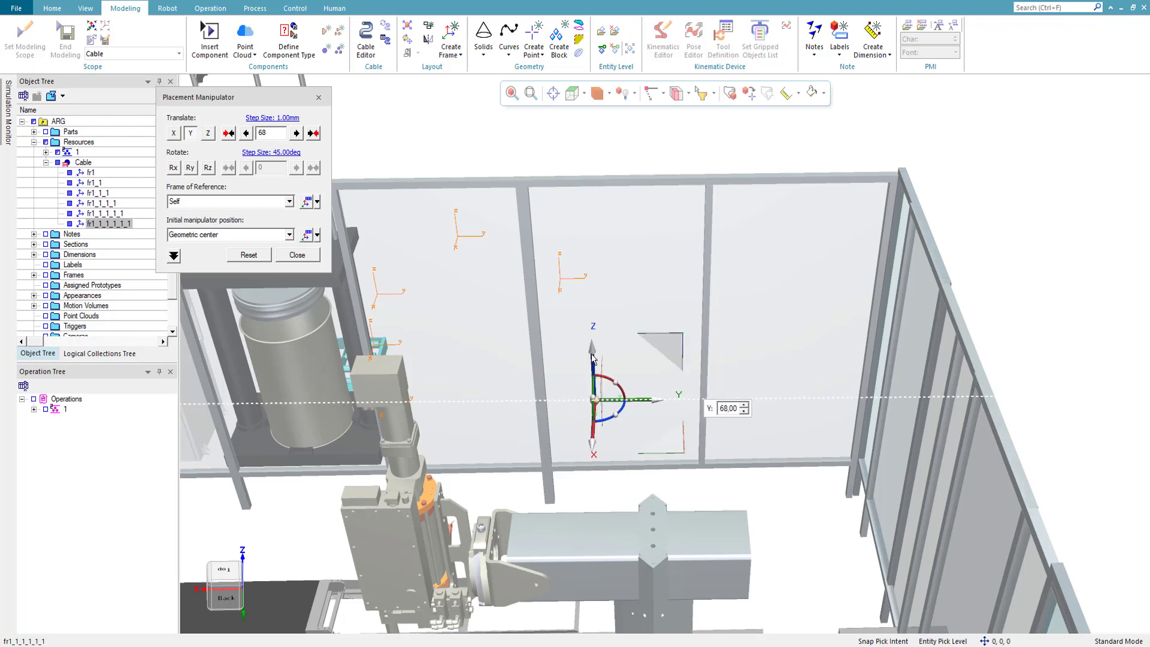
pyautogui.moveTo(592, 357); pyautogui.dragTo(520, 364)
pyautogui.click(303, 255)
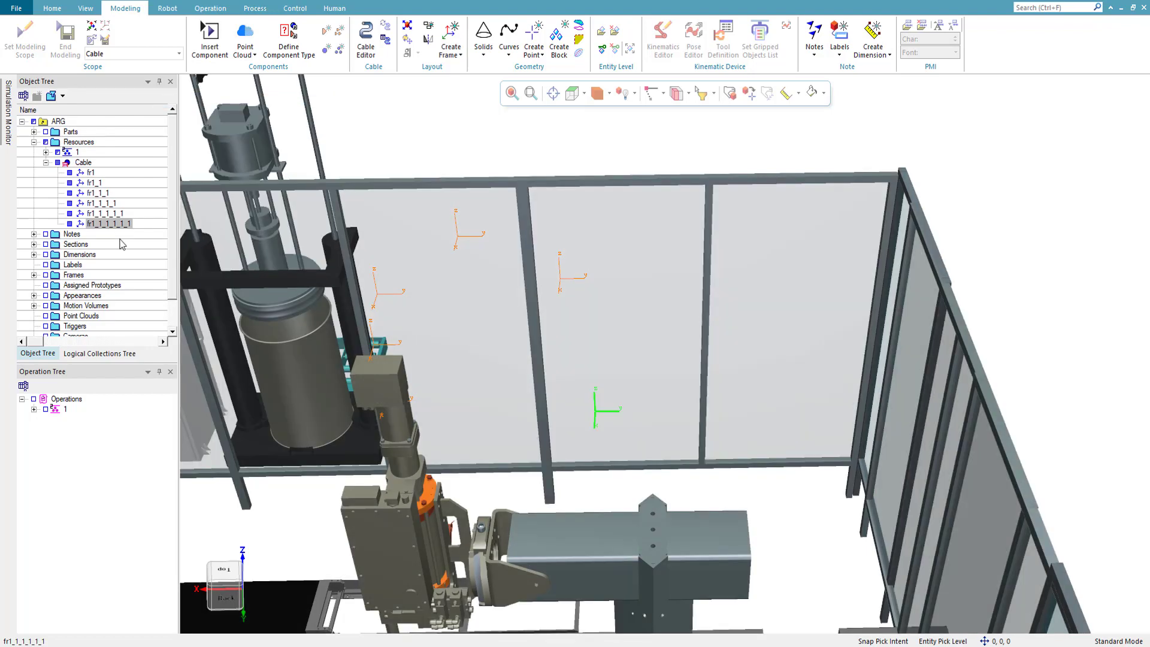
# - Duplicate frame fr1_1_1_1_1_1 inside Cable and move the copy -298 mm along Z
pyautogui.click(120, 223)
pyautogui.click(86, 164)
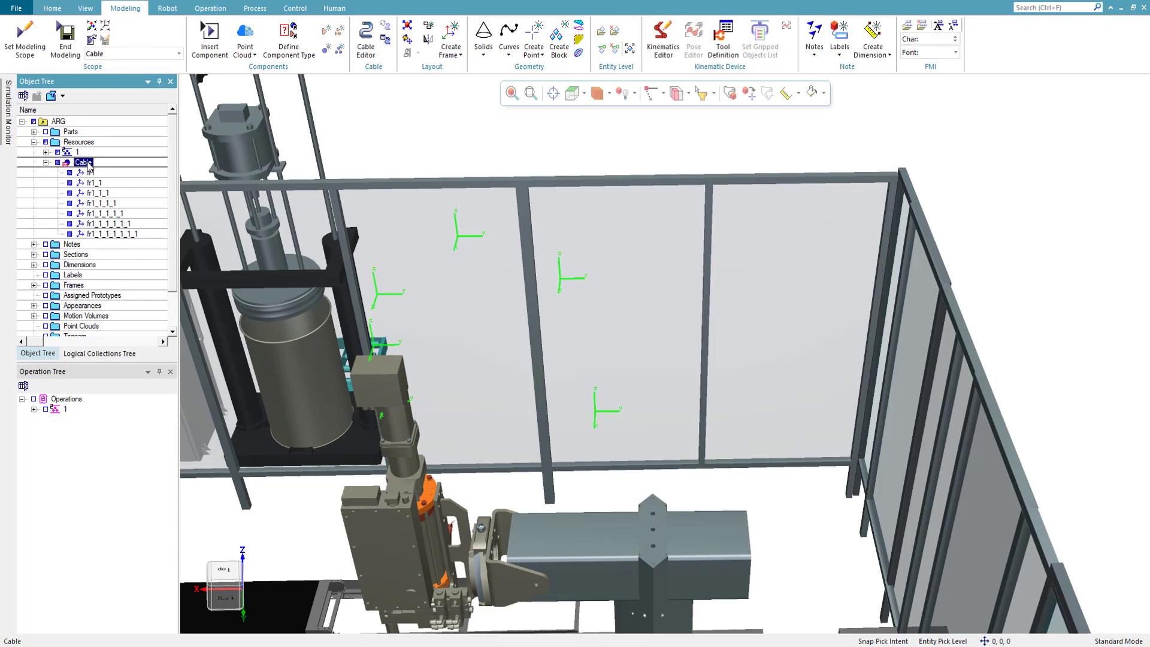
pyautogui.click(128, 234)
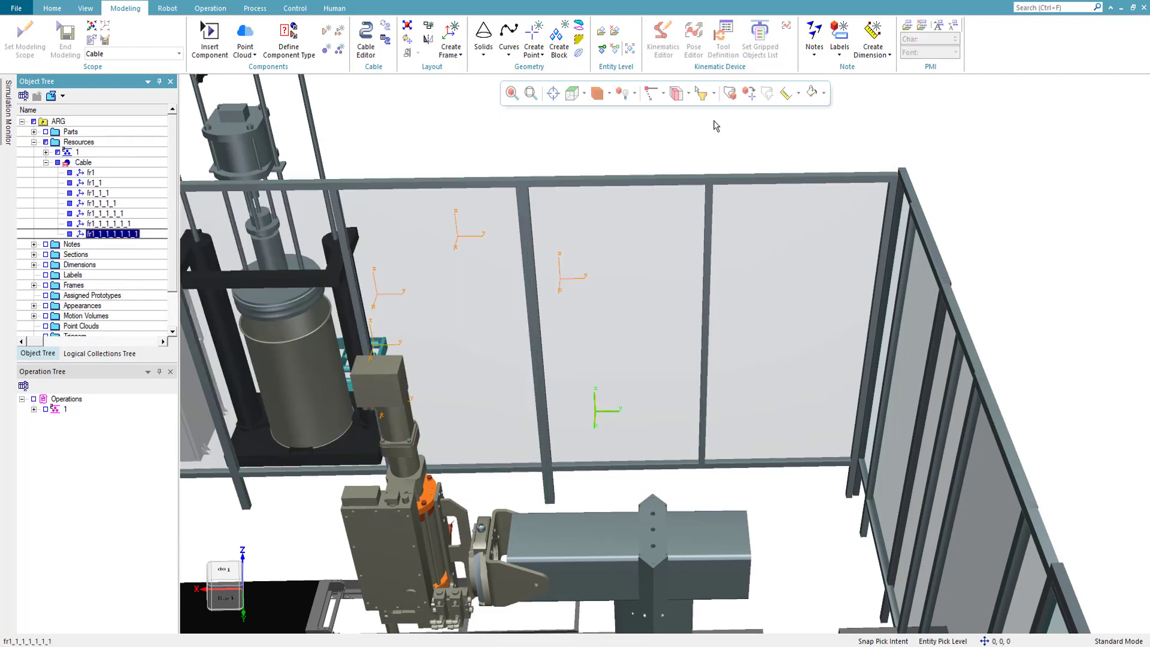
pyautogui.click(729, 94)
pyautogui.moveTo(597, 371); pyautogui.dragTo(607, 457)
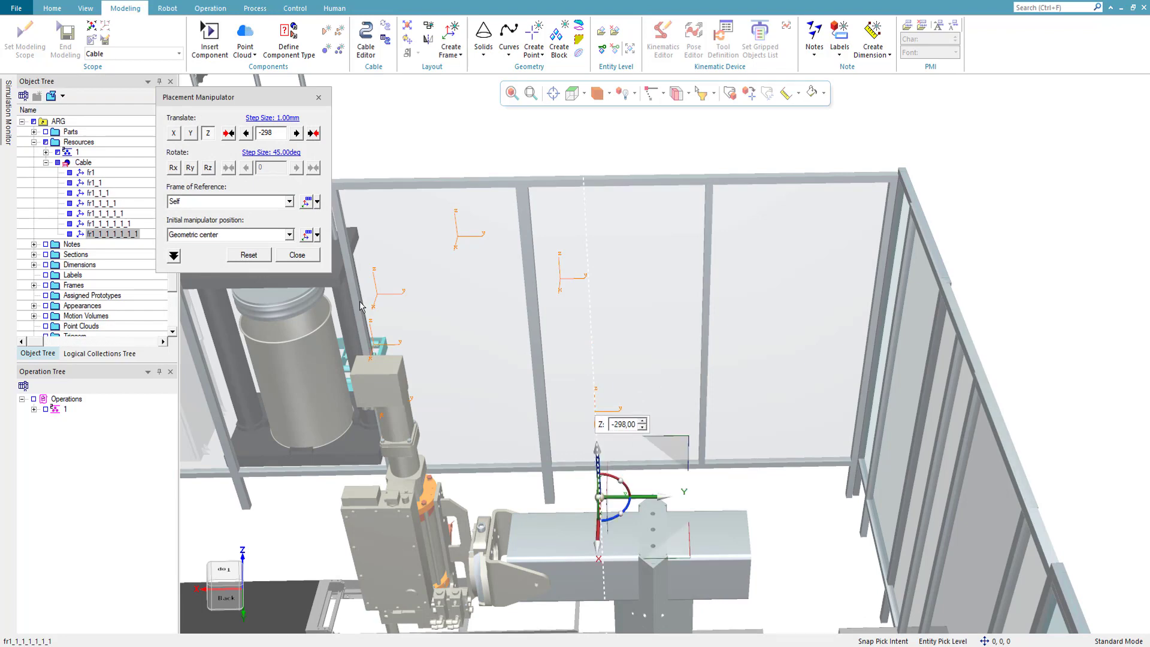
pyautogui.click(297, 255)
# - Duplicate frame fr1_1_1_1_1_1_1 inside Cable and move the copy sideways along Y above the horizontal beam
pyautogui.click(110, 234)
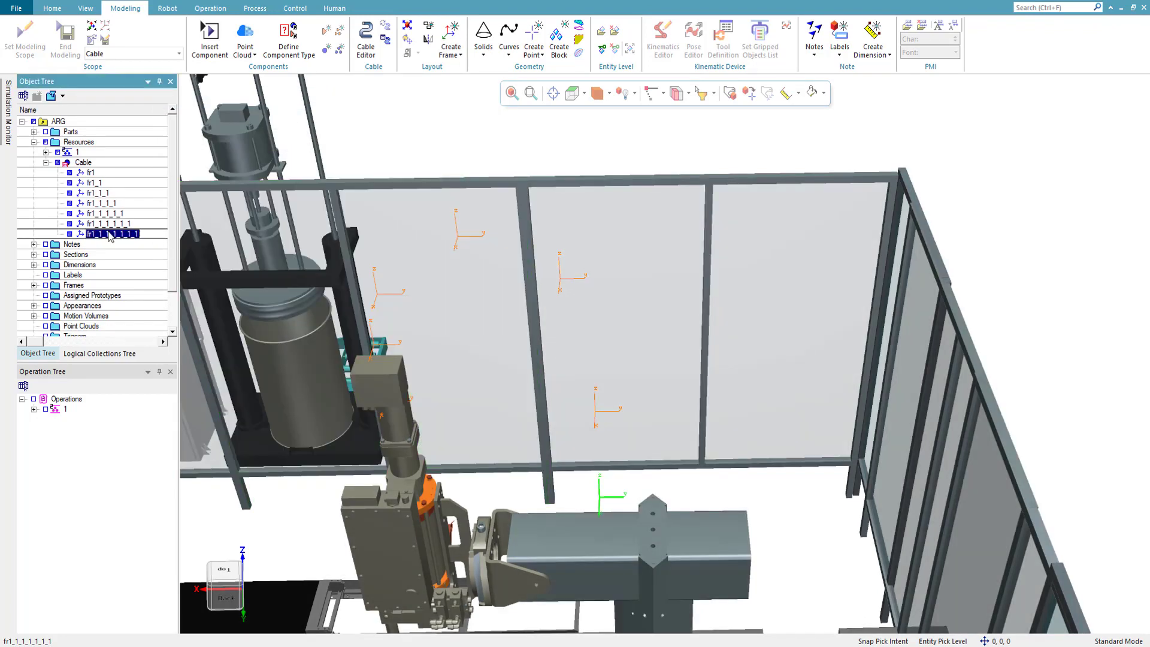
pyautogui.click(109, 234)
pyautogui.press('Return')
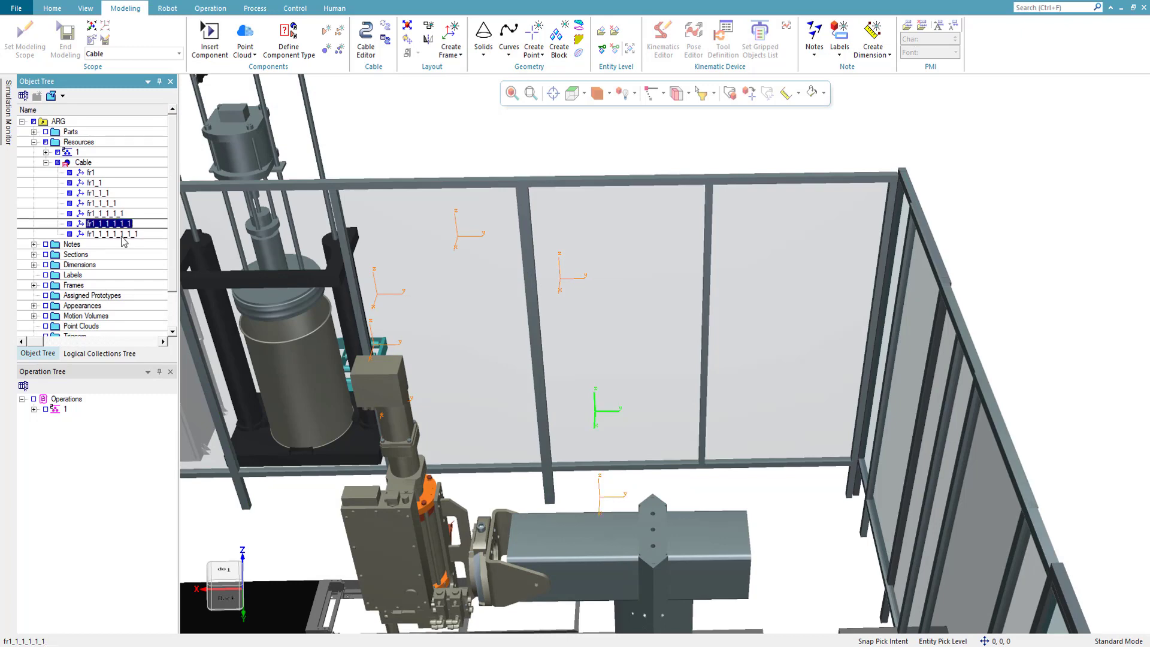
pyautogui.click(82, 162)
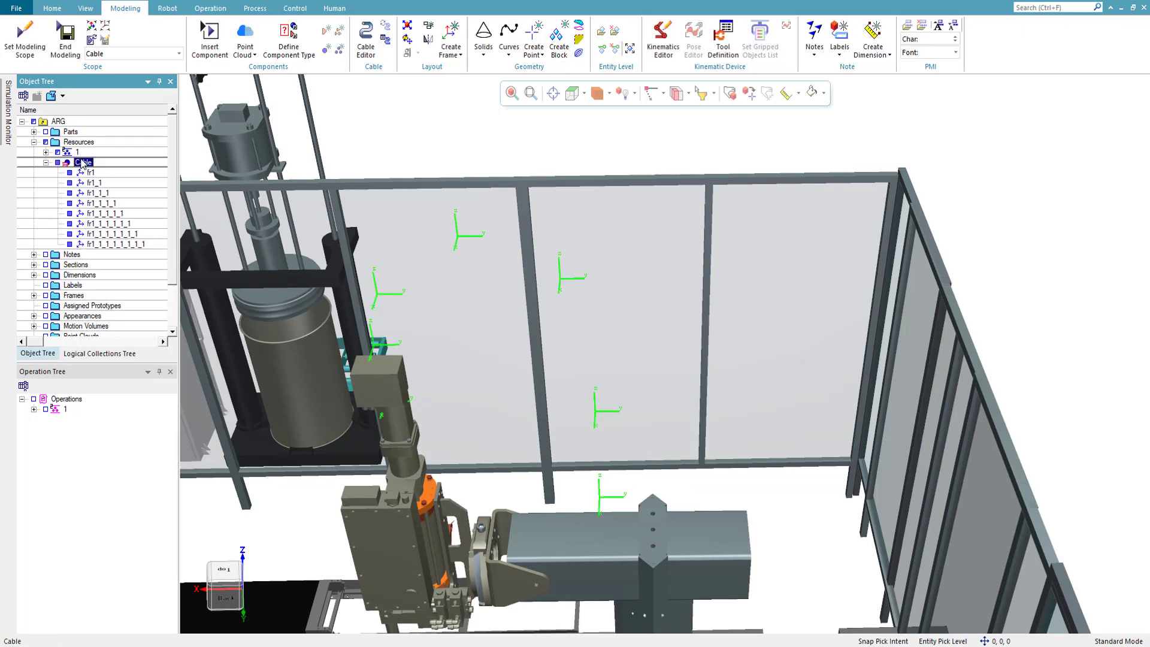
pyautogui.click(109, 244)
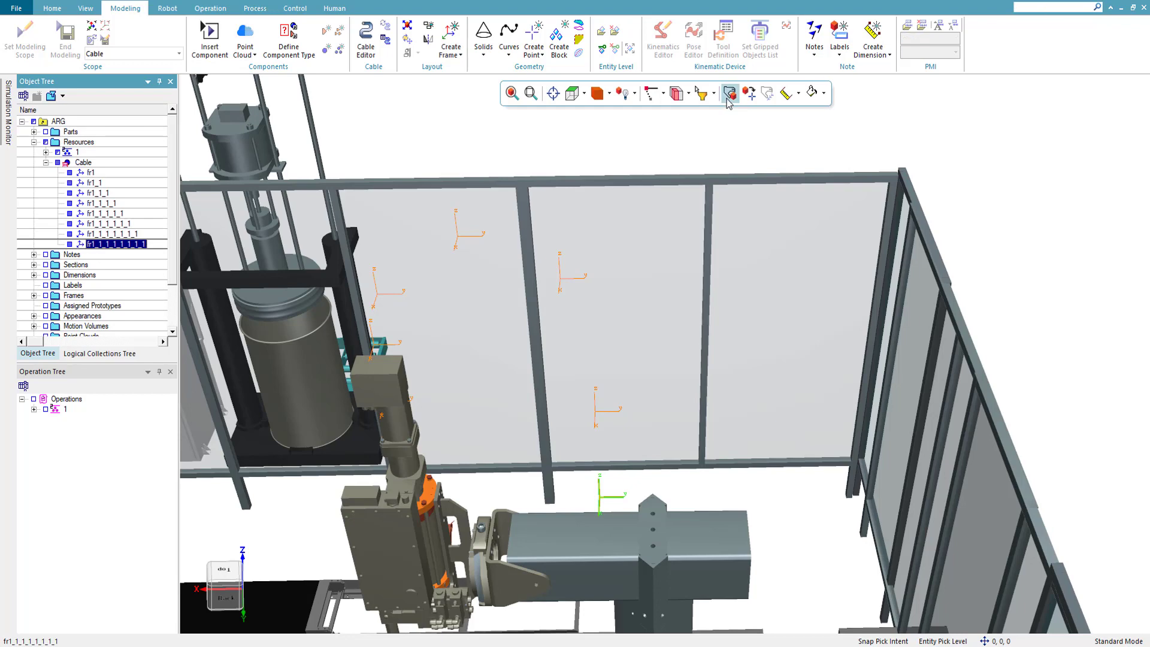
pyautogui.click(729, 92)
pyautogui.moveTo(672, 506); pyautogui.dragTo(709, 485)
pyautogui.click(304, 255)
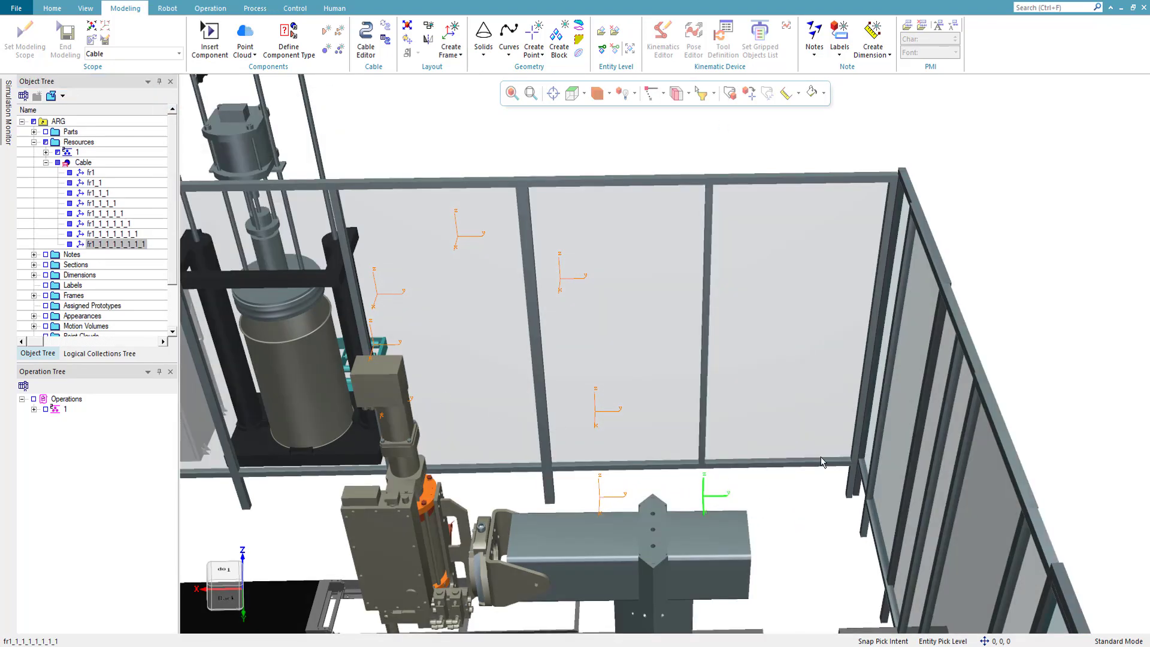
# - Select the two lowest frames above the beam and move them together -101 mm along Z
pyautogui.scroll(-3, 491, 428)
pyautogui.moveTo(491, 428); pyautogui.dragTo(623, 495, button='middle')
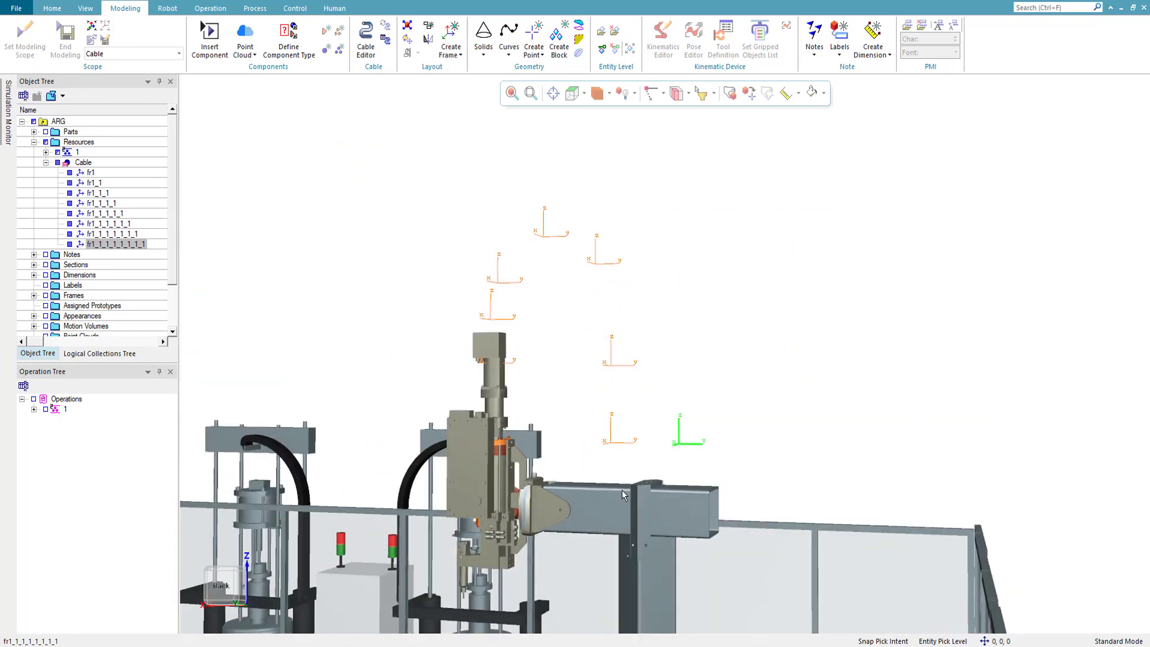
pyautogui.click(620, 442)
pyautogui.keyDown('ctrl'); pyautogui.click(688, 442); pyautogui.keyUp('ctrl')
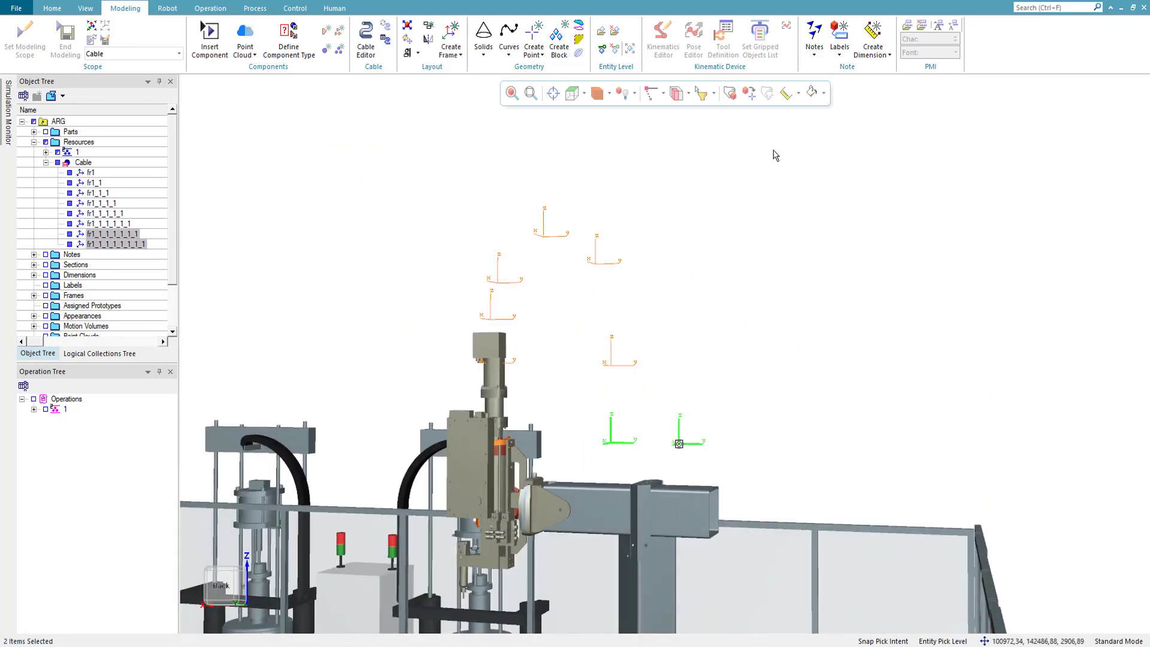
pyautogui.click(732, 96)
pyautogui.moveTo(646, 390); pyautogui.dragTo(644, 418)
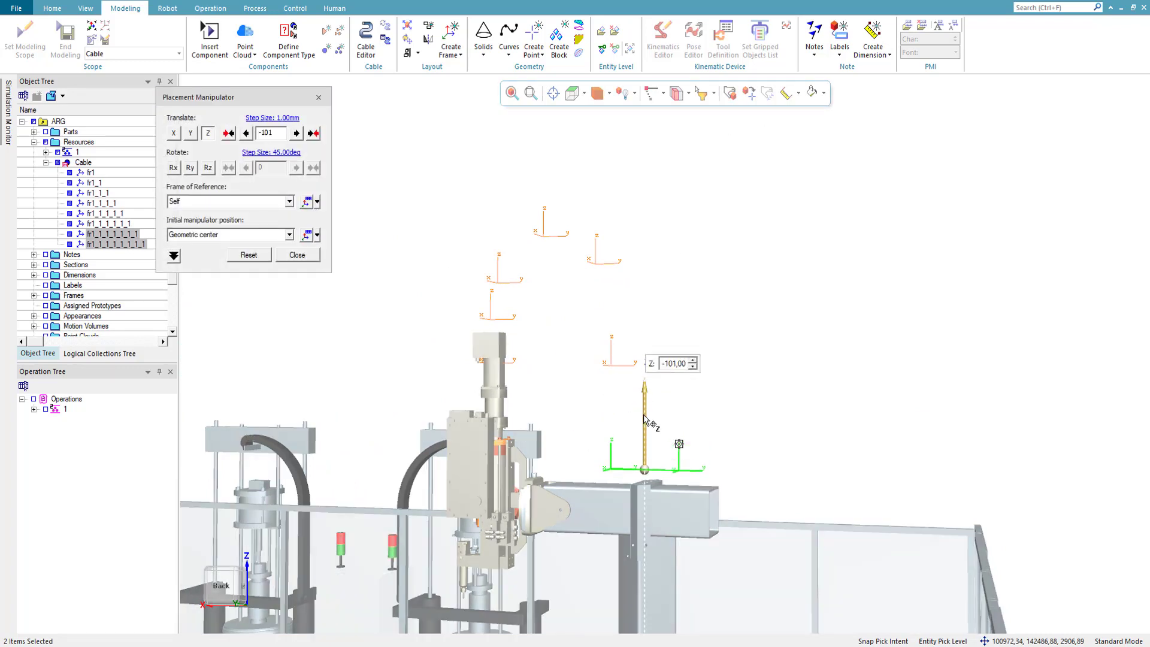
pyautogui.click(297, 254)
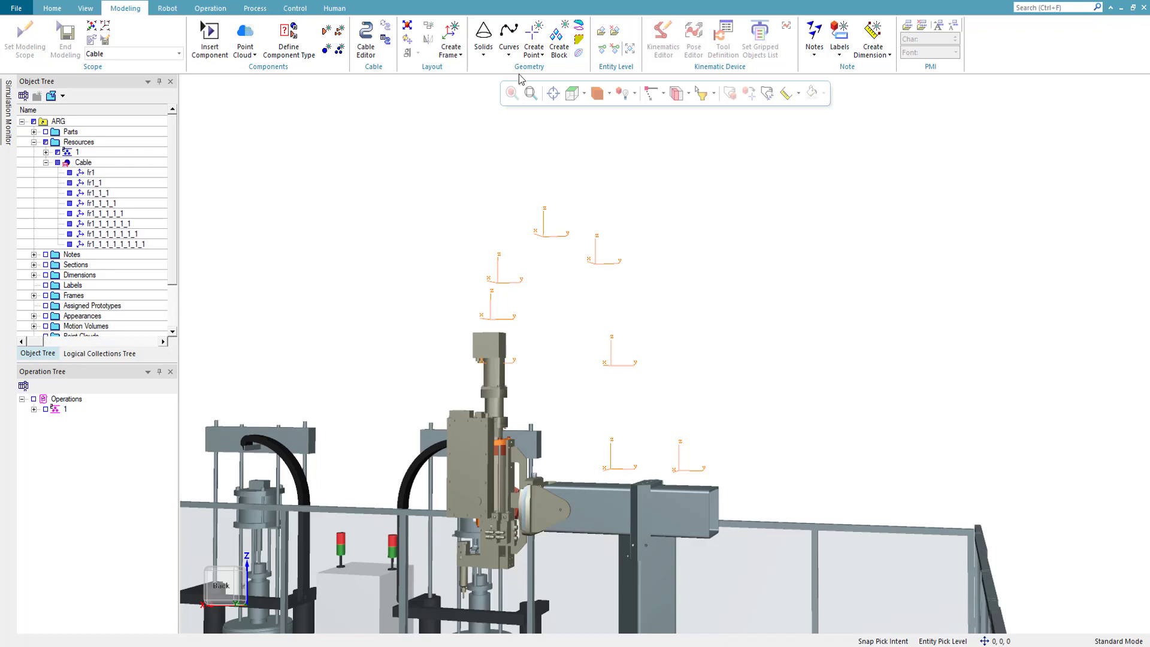
# - Create an exact curve named Curve1 through all eight cable frames, from the gantry tool to the beam
pyautogui.click(507, 55)
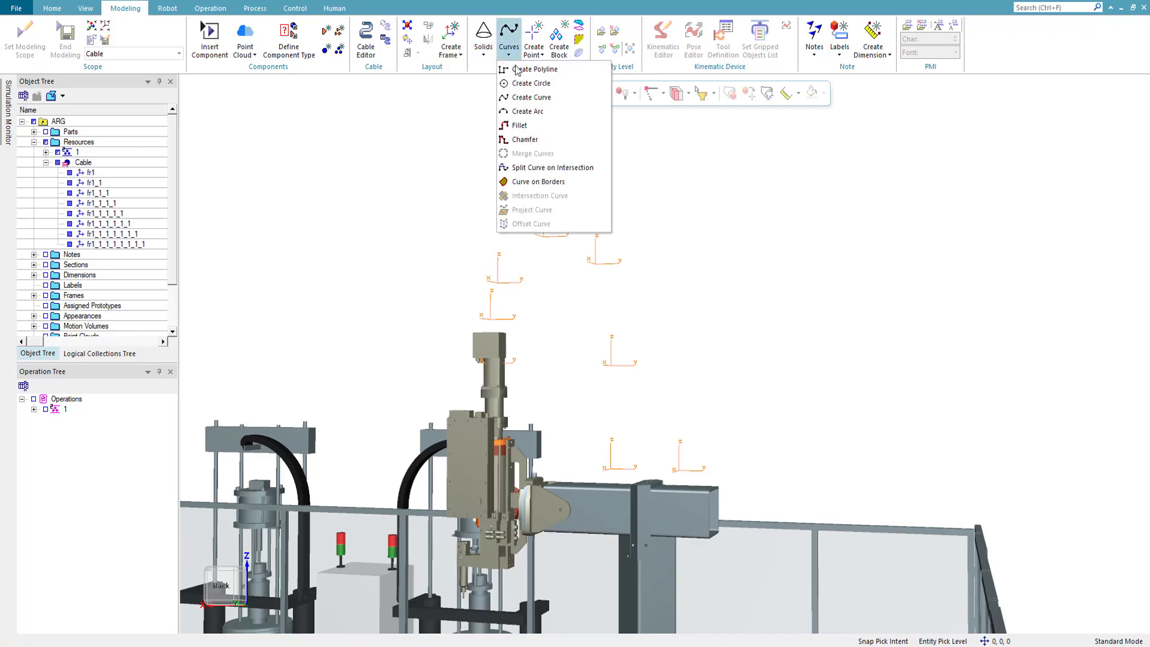
pyautogui.click(530, 97)
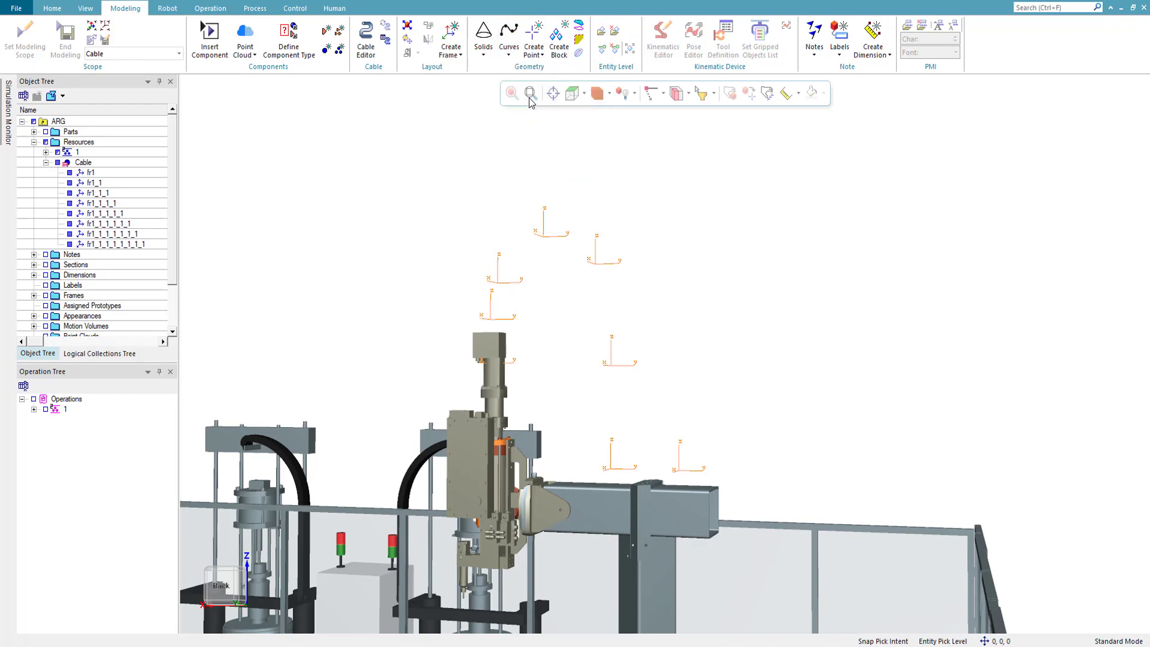
pyautogui.click(513, 363)
pyautogui.click(507, 306)
pyautogui.click(513, 290)
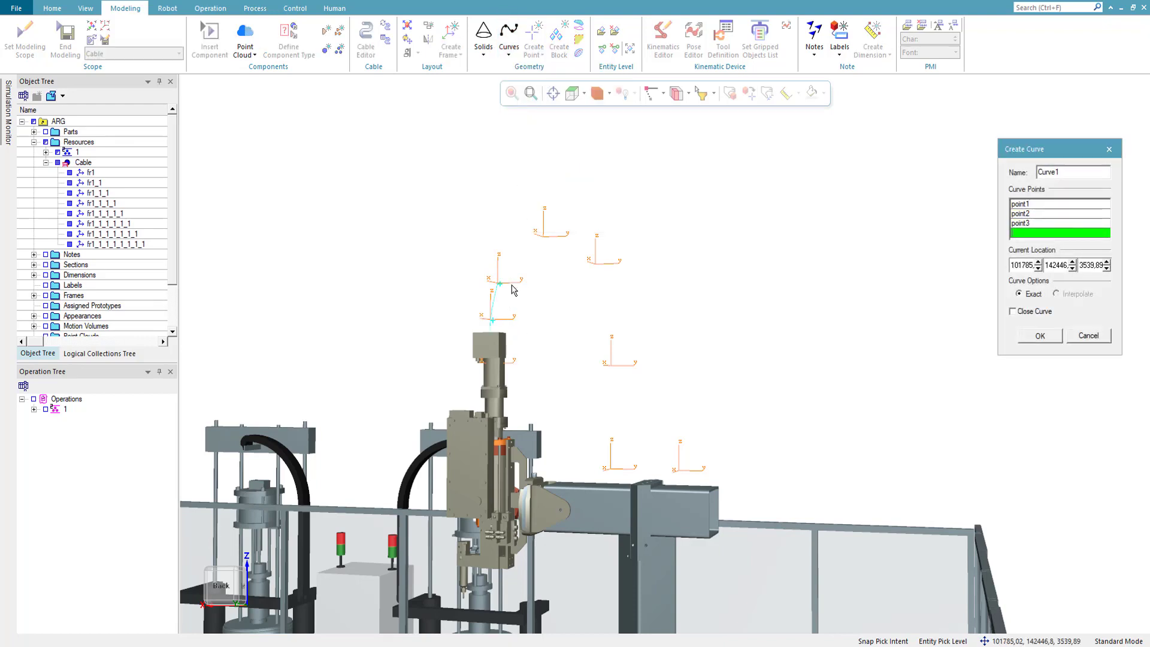
pyautogui.click(547, 235)
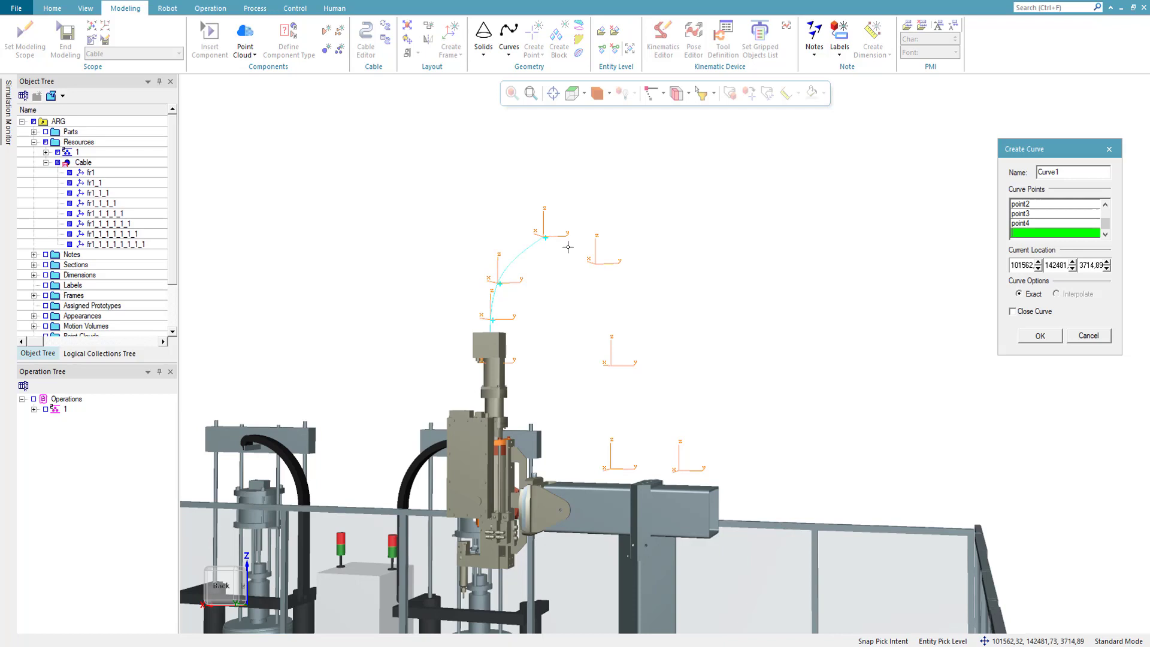
pyautogui.click(602, 262)
pyautogui.click(627, 367)
pyautogui.click(617, 470)
pyautogui.click(689, 469)
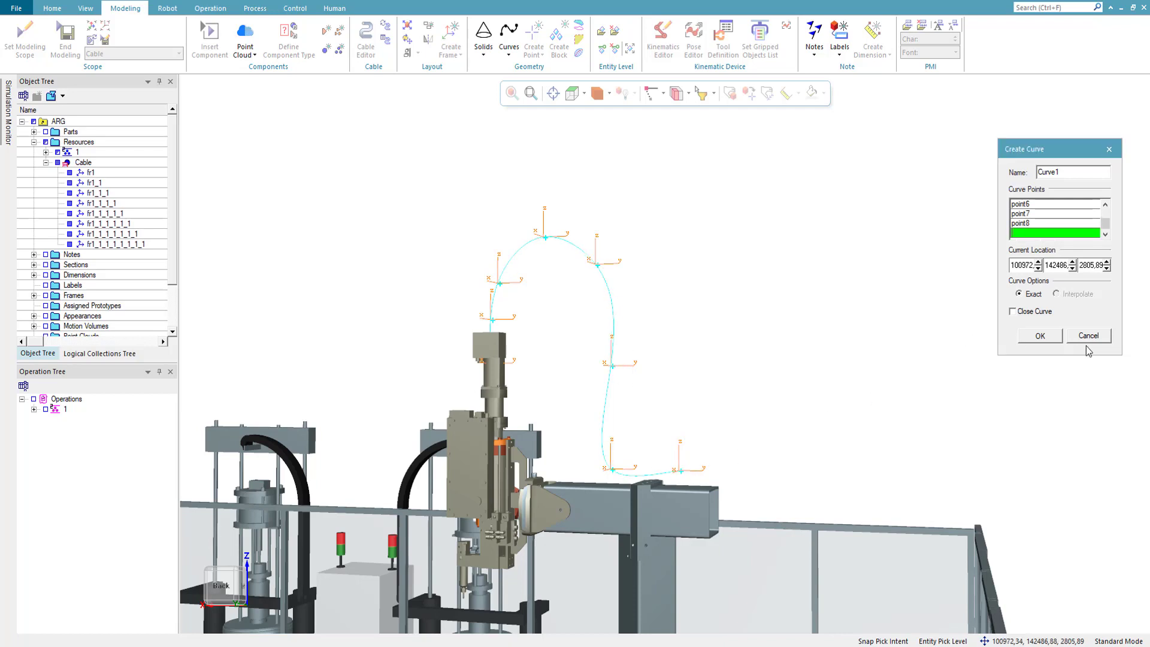
pyautogui.click(1040, 336)
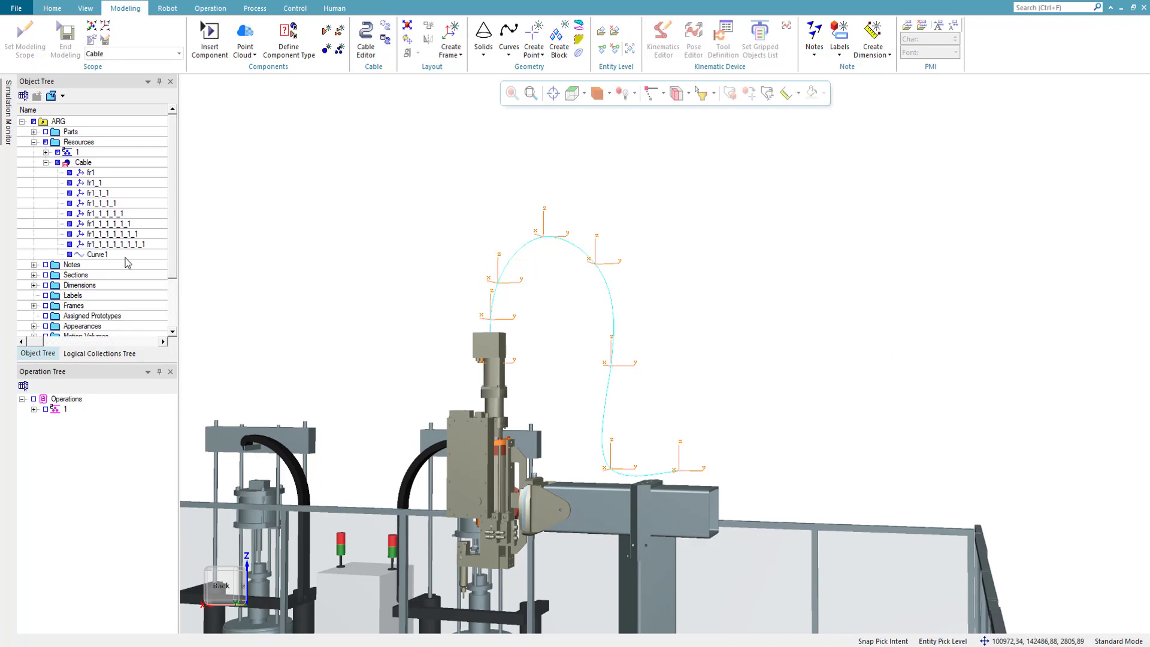
# - Preview a circular sweep along Curve1 with start and end diameters of 100
pyautogui.click(103, 254)
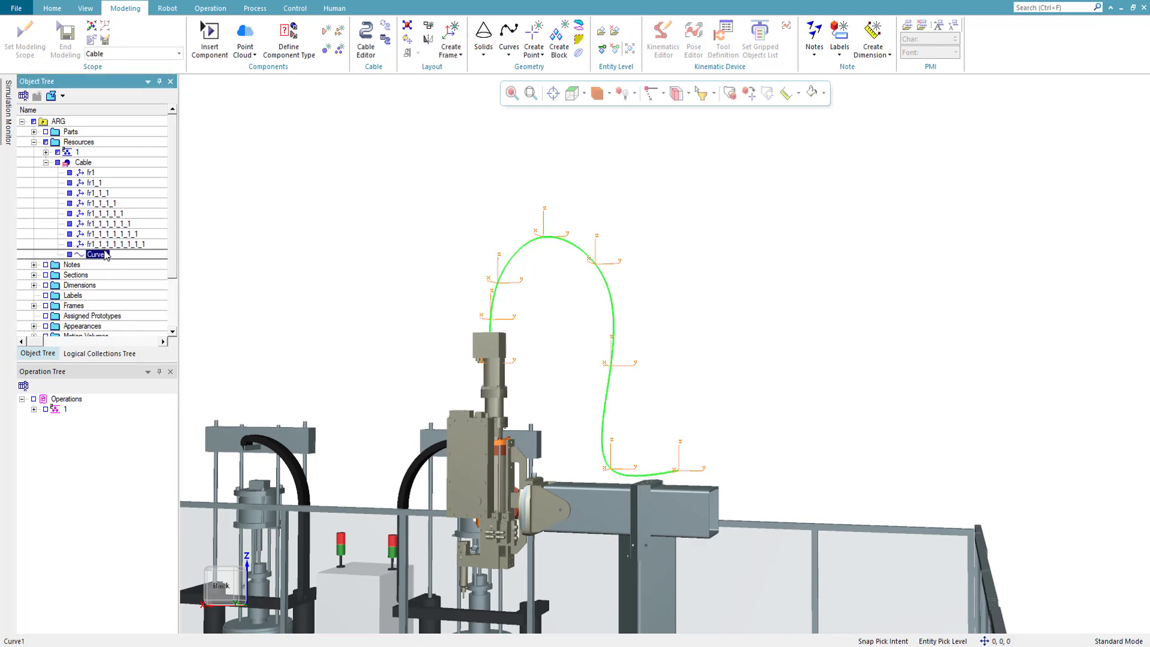
pyautogui.click(508, 46)
pyautogui.click(483, 48)
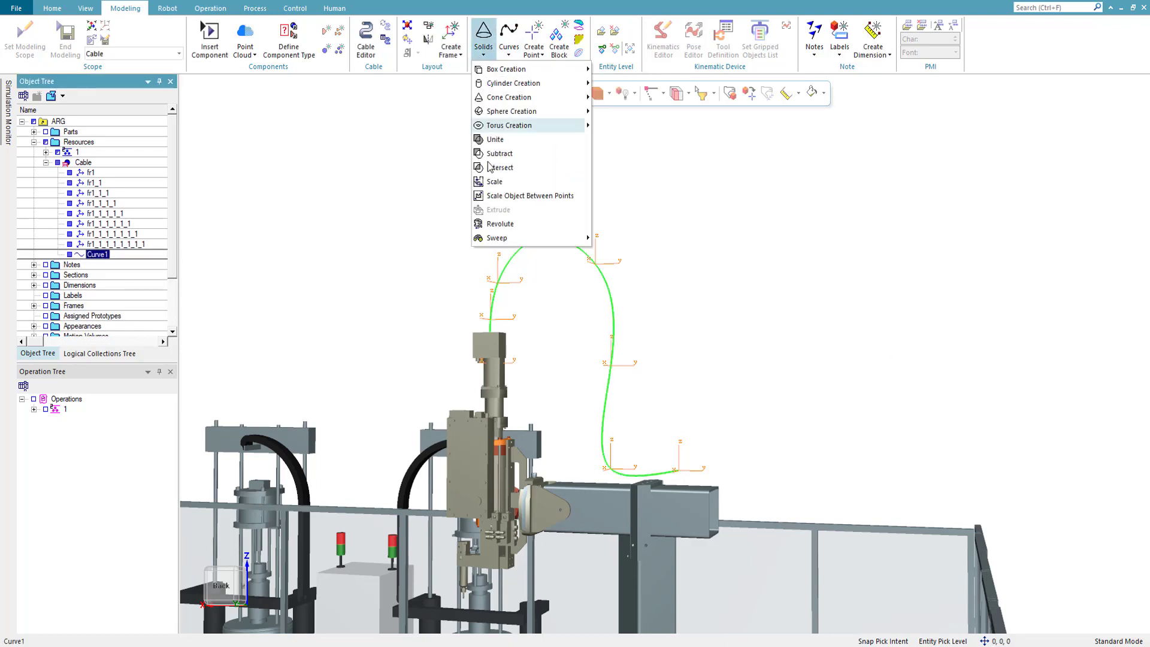
pyautogui.click(487, 238)
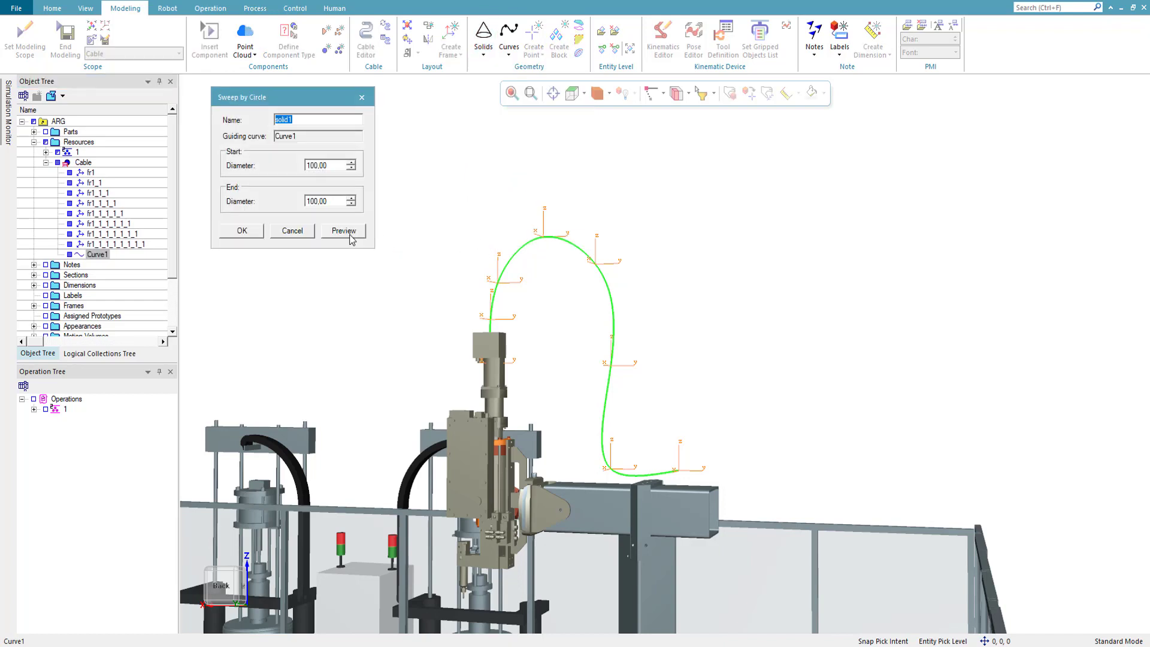
pyautogui.click(340, 235)
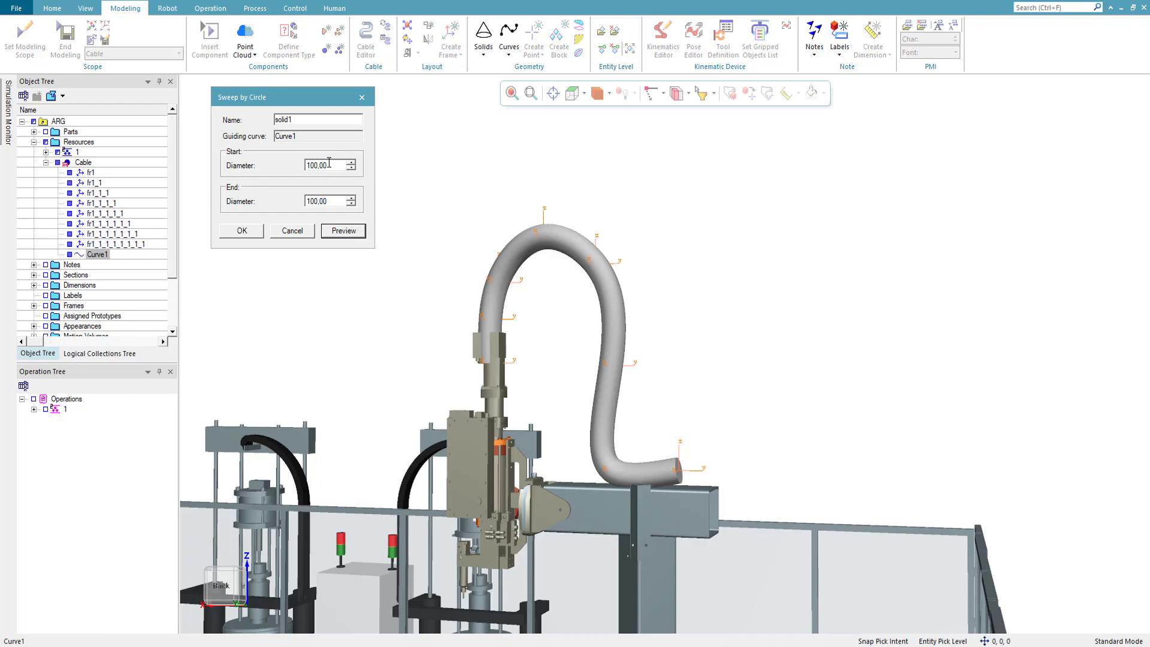
# - Preview the sweep with start and end diameters of 80, inspect the tube from another angle and cancel the sweep
pyautogui.moveTo(329, 162); pyautogui.dragTo(237, 146)
pyautogui.write('80')
pyautogui.moveTo(346, 201); pyautogui.dragTo(278, 197)
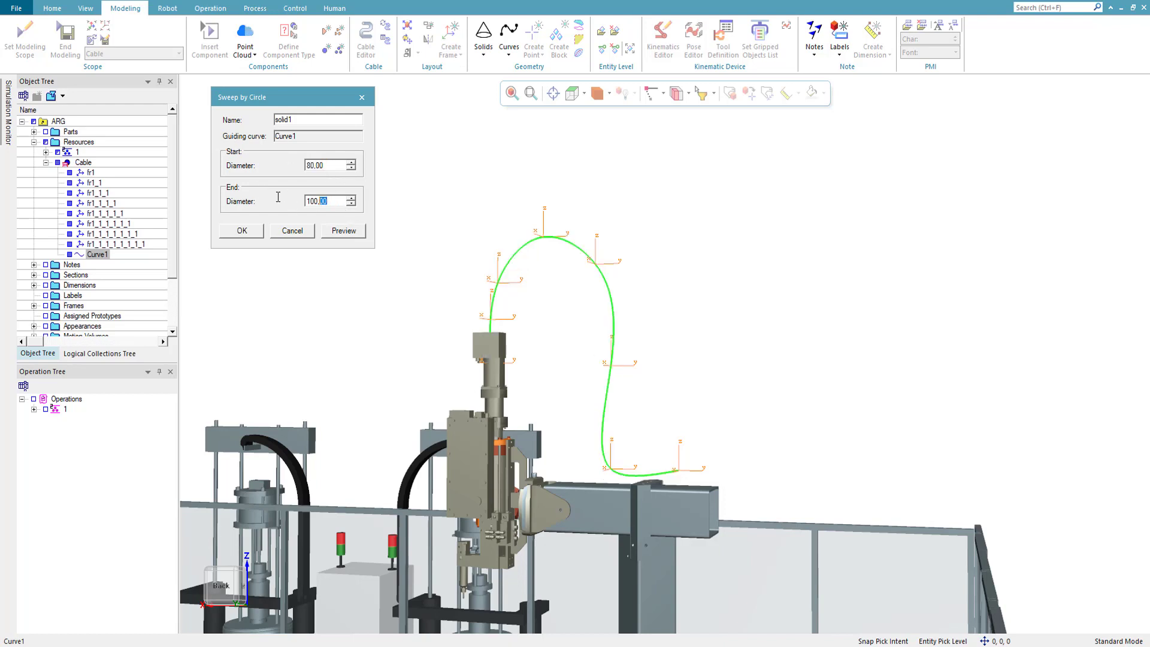
pyautogui.write('80')
pyautogui.click(336, 236)
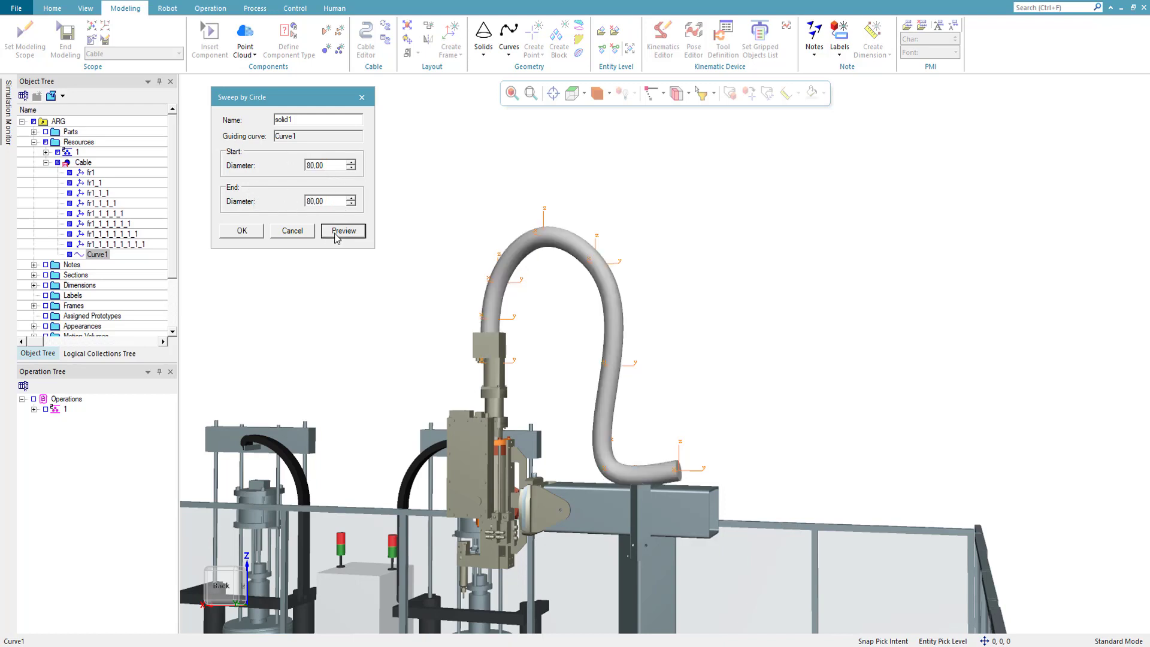
pyautogui.moveTo(738, 302); pyautogui.dragTo(724, 267, button='middle')
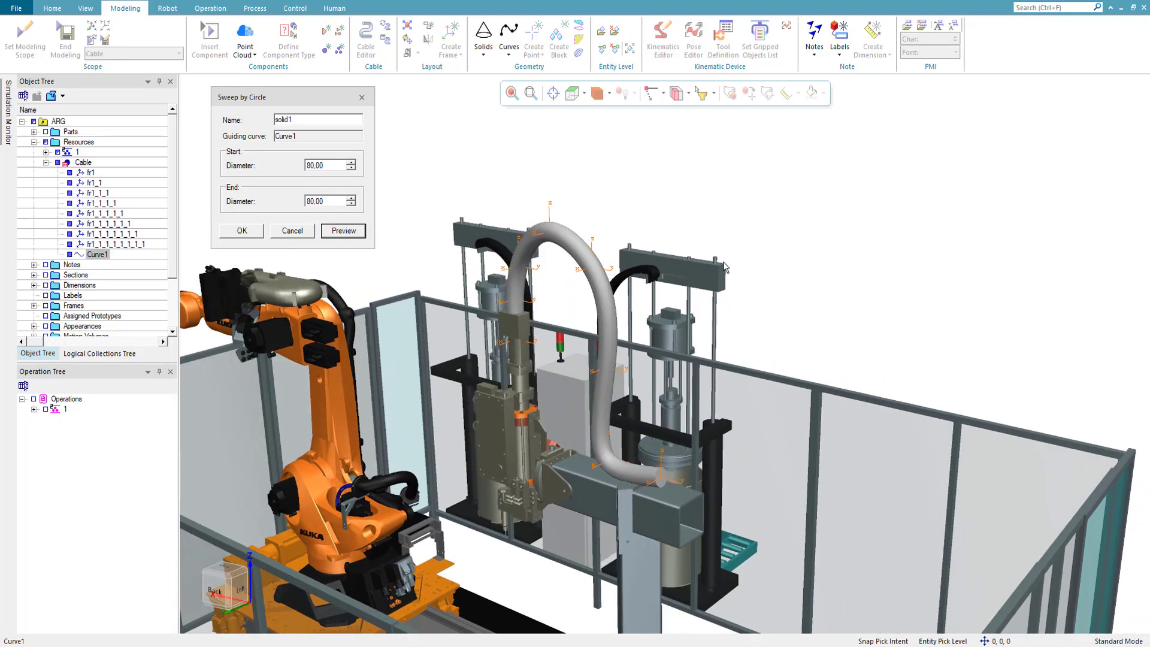
pyautogui.click(306, 236)
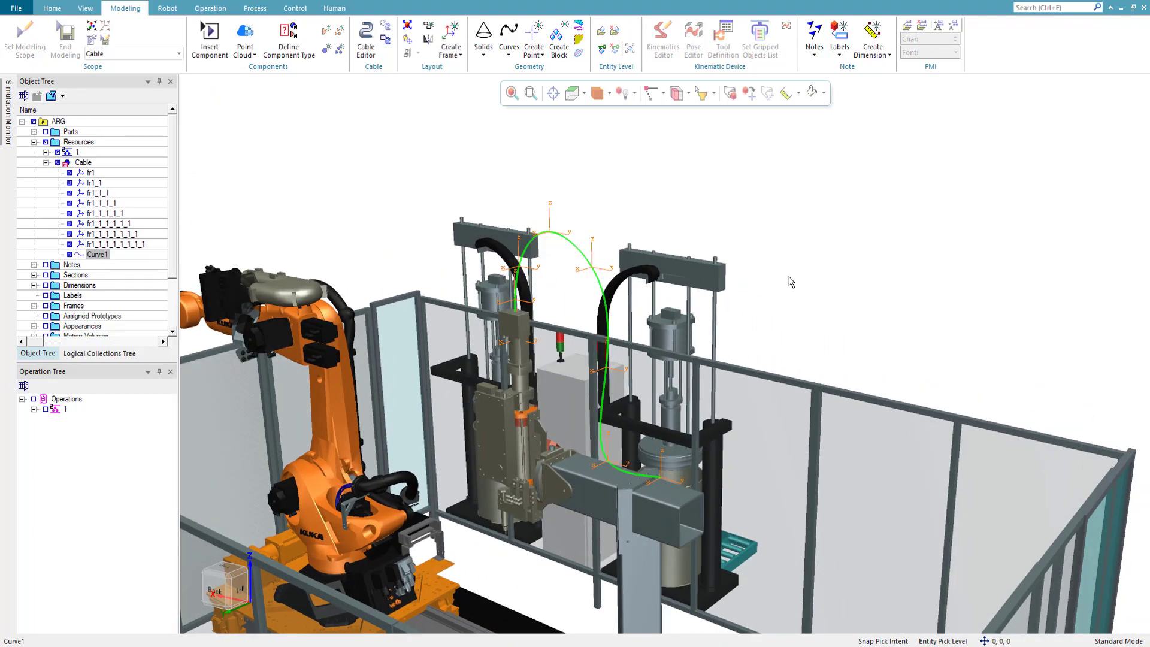
pyautogui.click(510, 56)
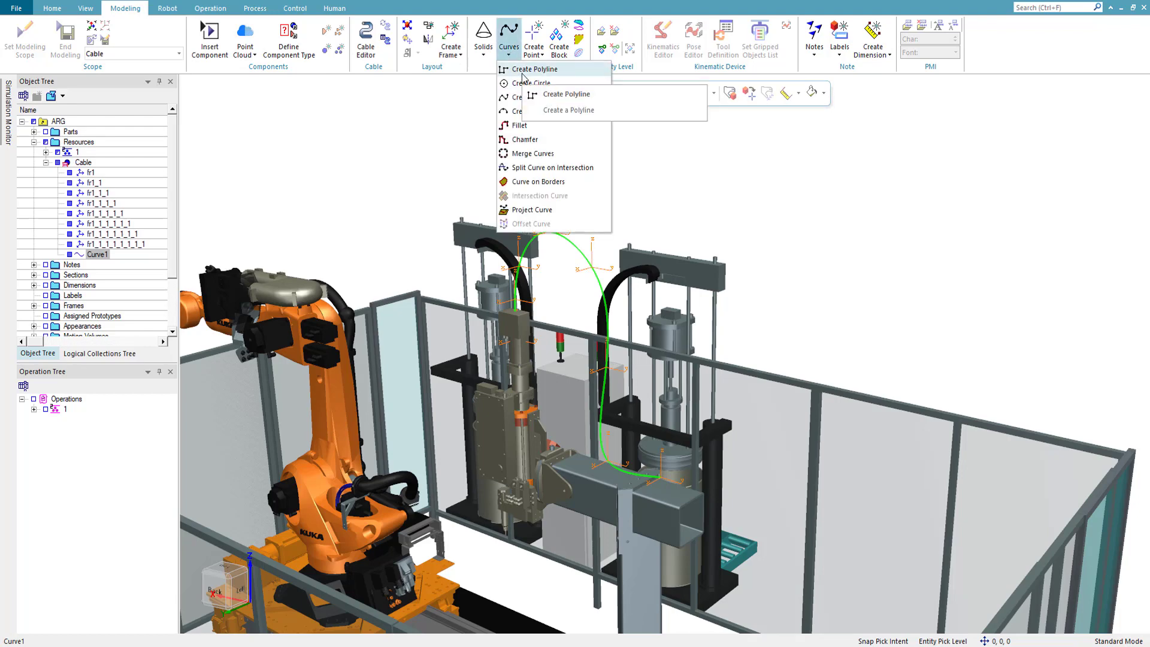
pyautogui.click(520, 97)
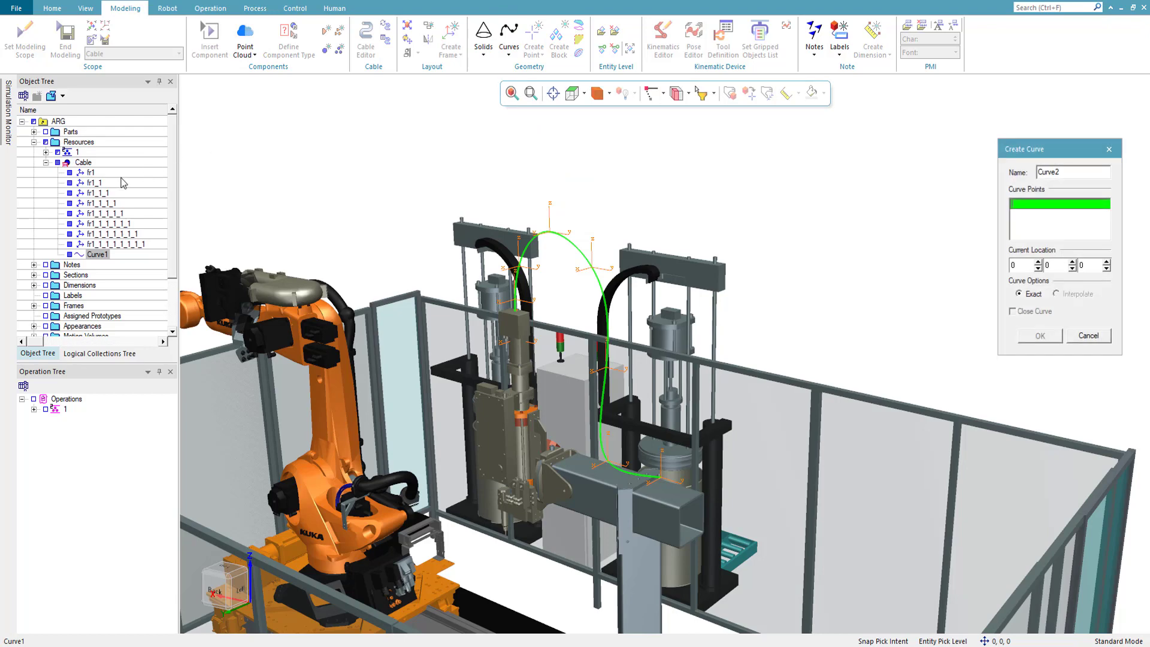
pyautogui.click(90, 173)
pyautogui.click(92, 182)
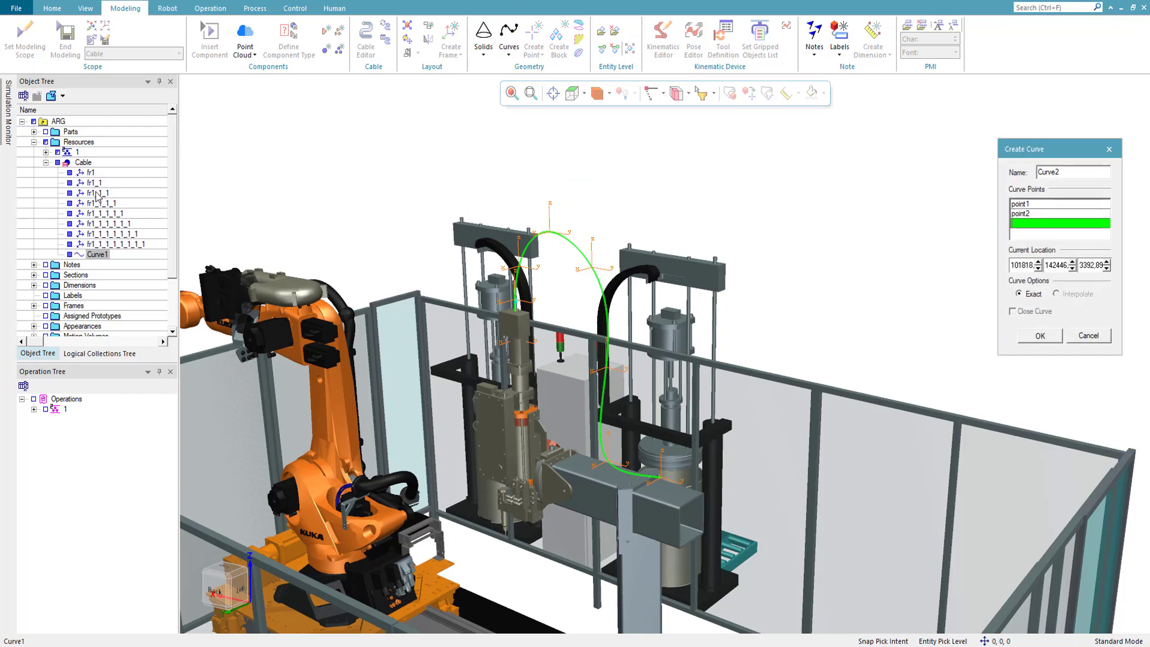
pyautogui.click(94, 193)
pyautogui.click(95, 204)
pyautogui.click(99, 213)
pyautogui.click(102, 223)
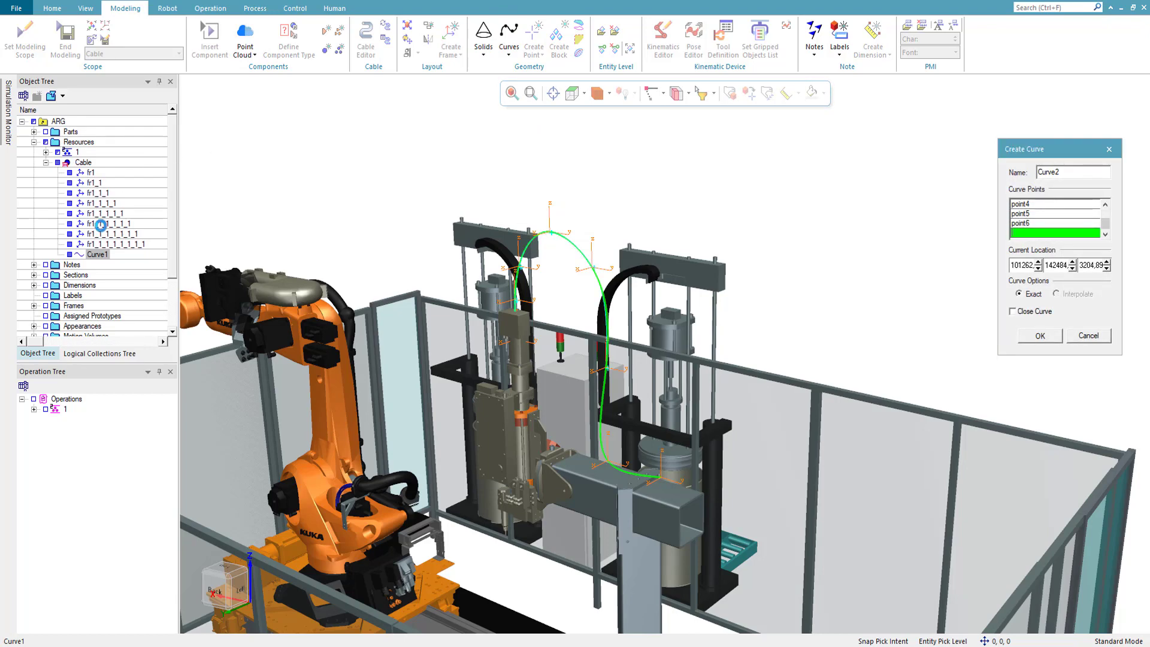
pyautogui.click(103, 234)
pyautogui.click(112, 244)
pyautogui.click(1106, 339)
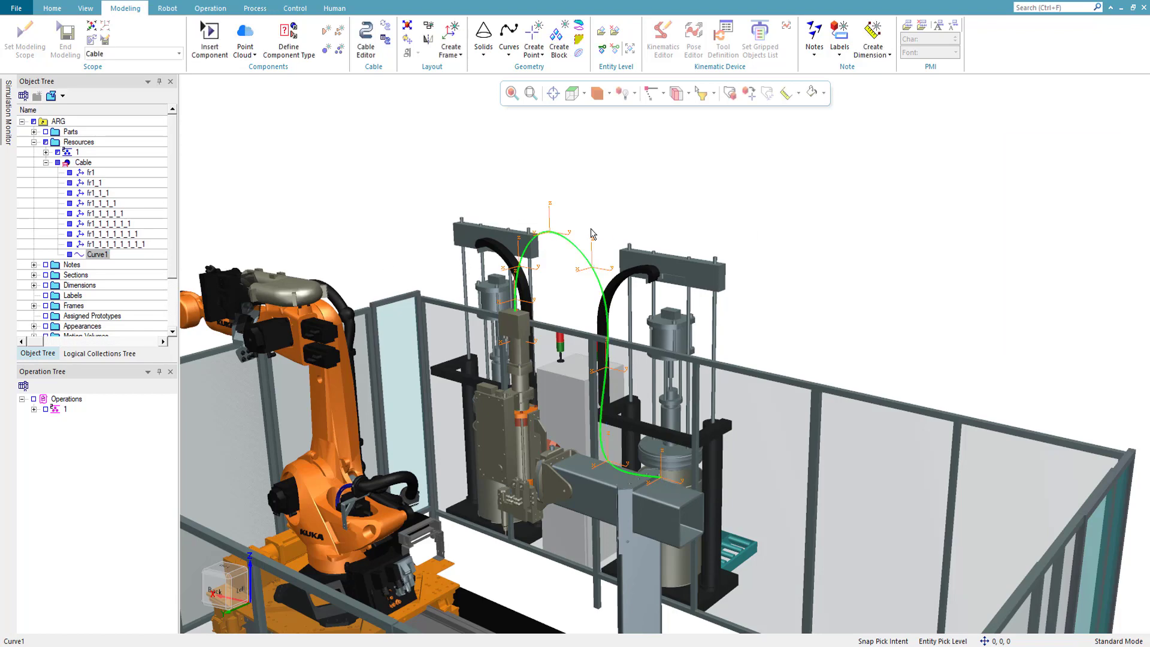
# - Sweep a circular solid along Curve1 with start and end diameters of 80
pyautogui.click(90, 254)
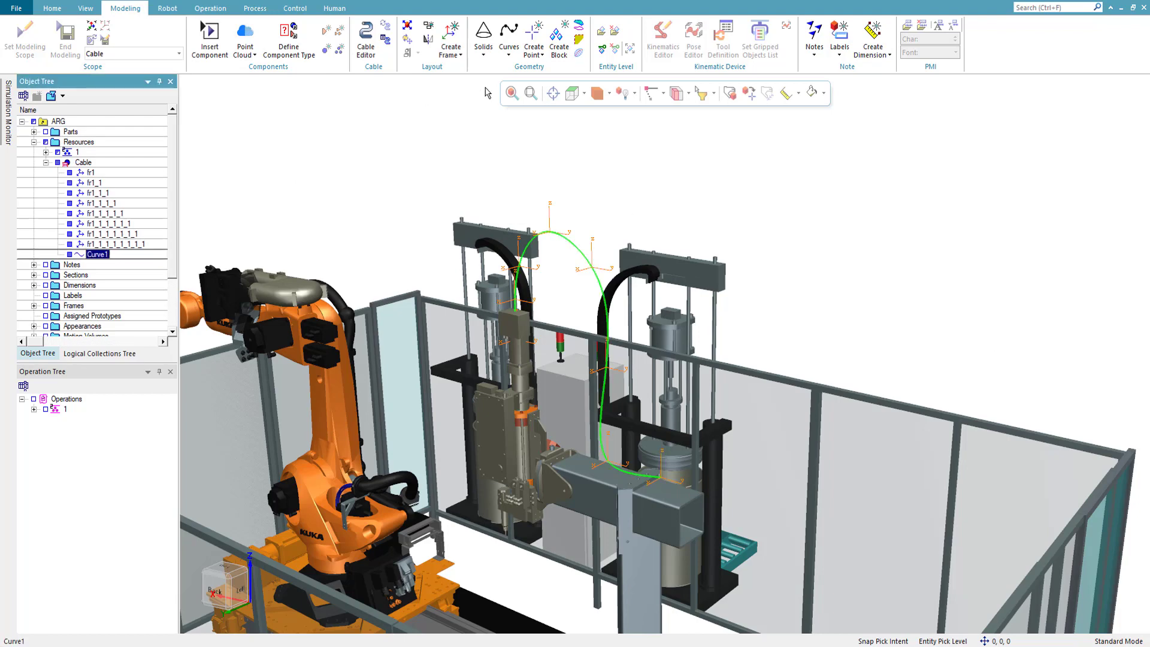
pyautogui.click(484, 51)
pyautogui.click(491, 237)
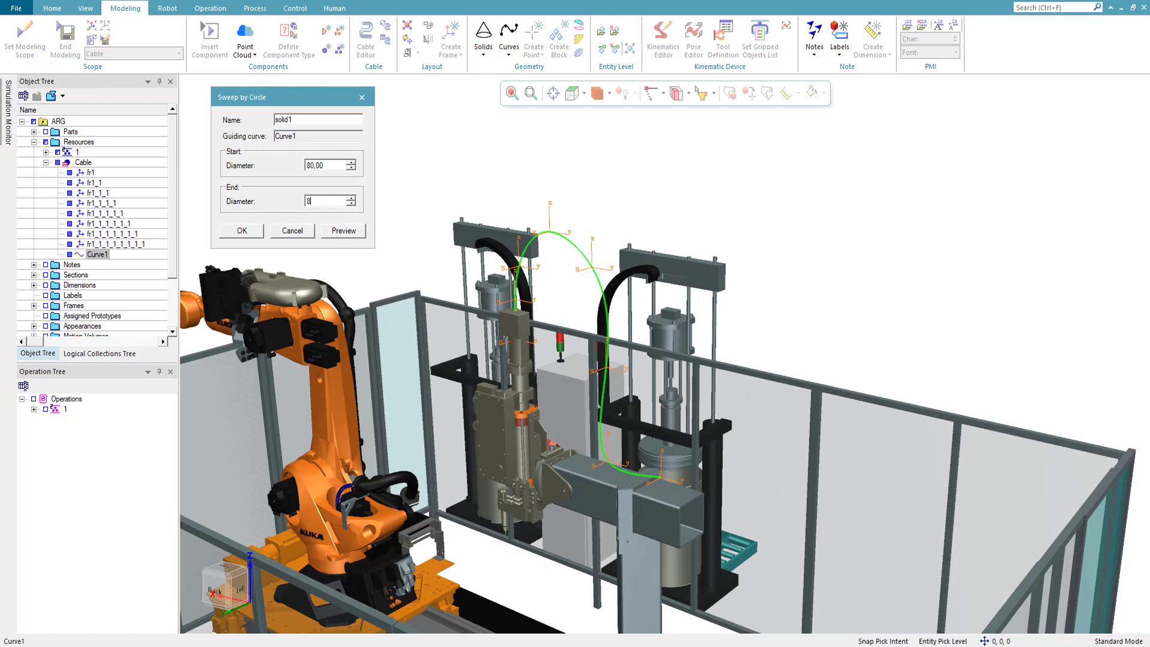
pyautogui.click(337, 231)
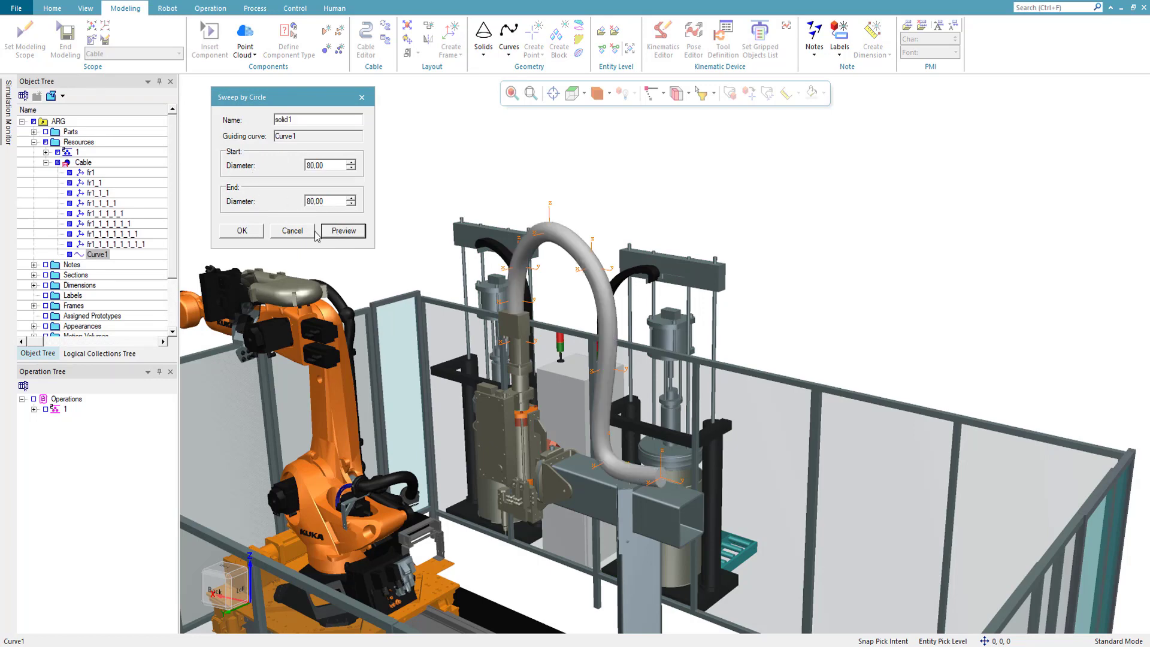
pyautogui.click(243, 231)
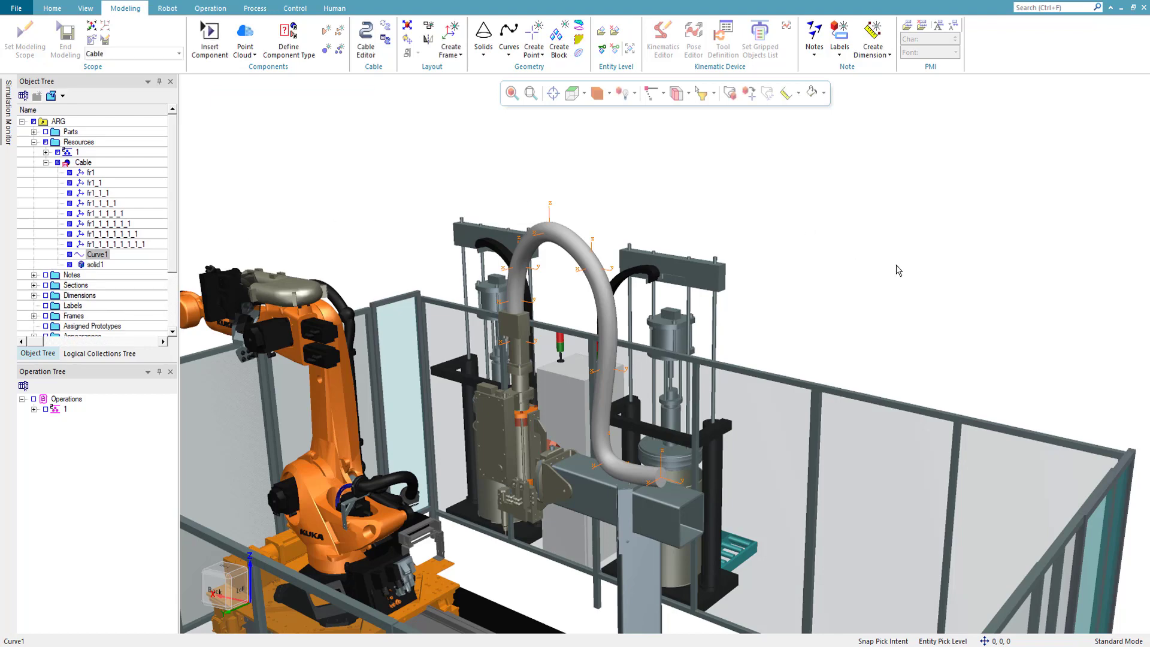
# - Delete the Cable's path frames except the last one at the tube's end on the beam
pyautogui.moveTo(913, 265); pyautogui.dragTo(809, 272, button='middle')
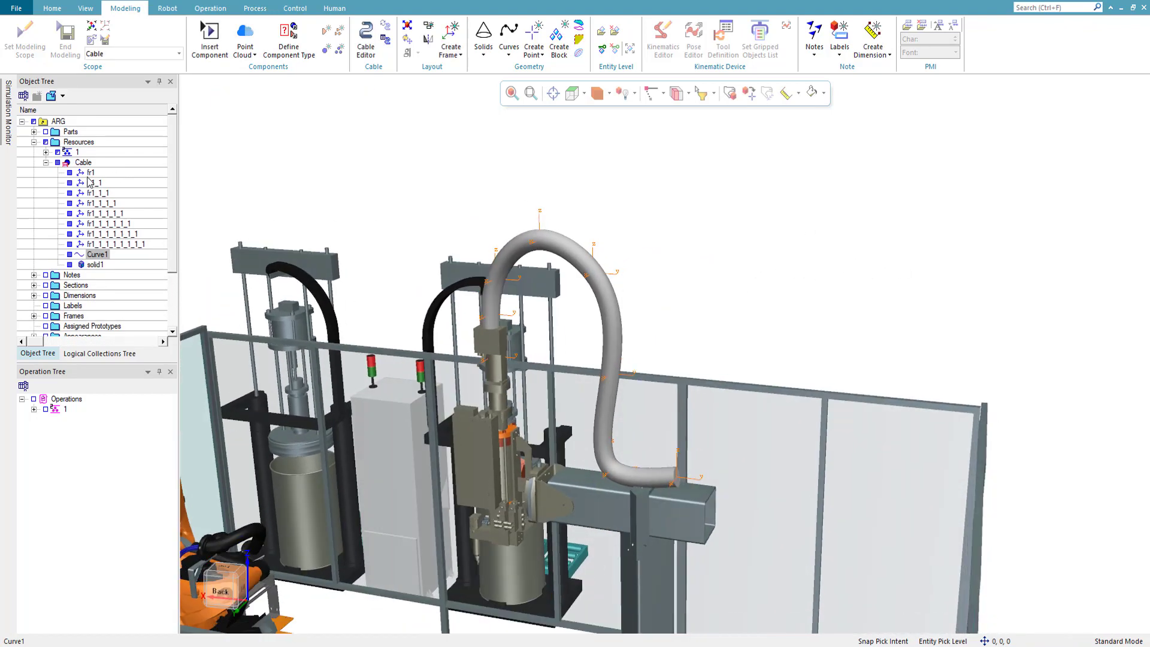
pyautogui.click(90, 173)
pyautogui.keyDown('shift'); pyautogui.click(105, 244); pyautogui.keyUp('shift')
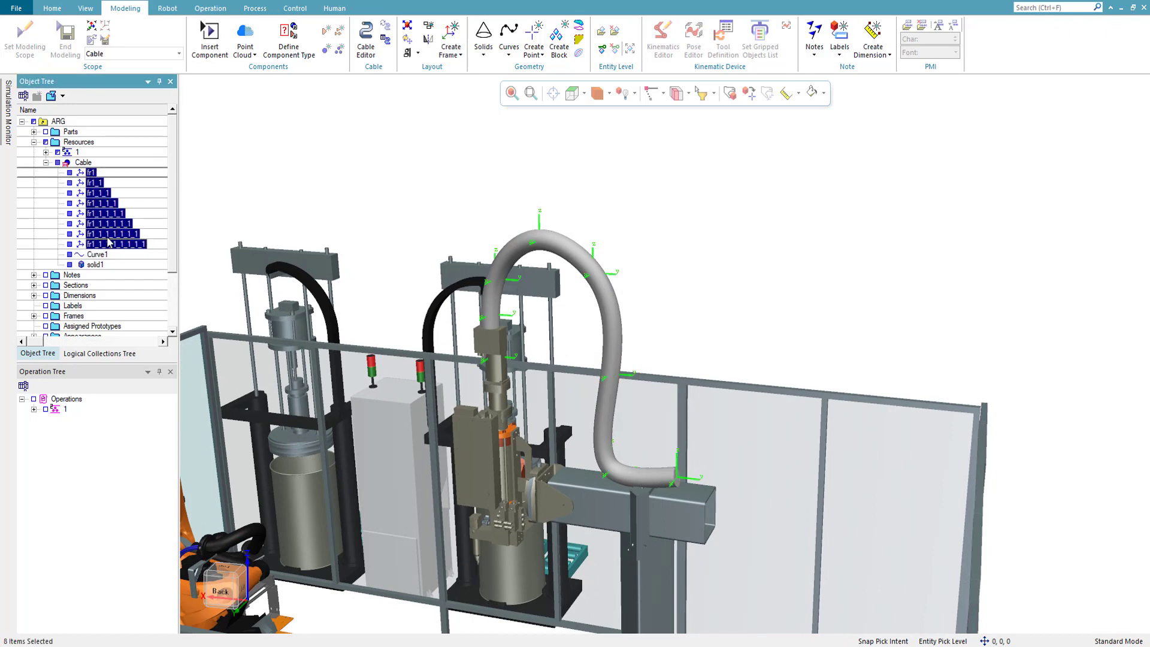
pyautogui.keyDown('ctrl'); pyautogui.click(108, 242); pyautogui.keyUp('ctrl')
pyautogui.press('Delete')
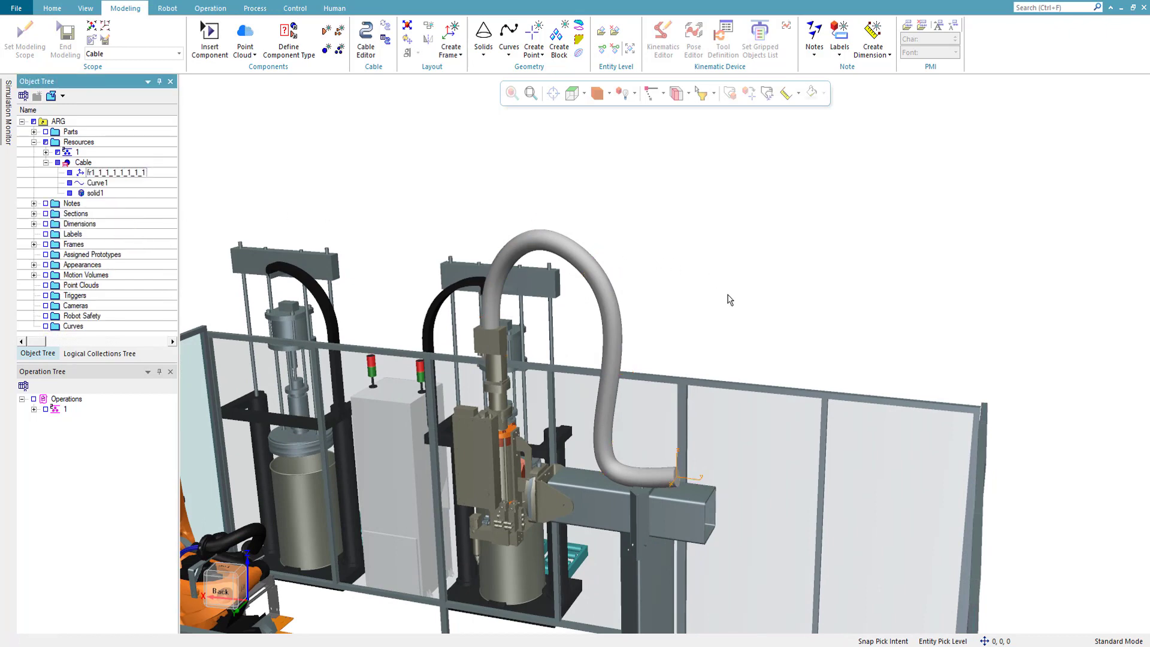
# - Rename the remaining frame at the beam end of the tube as fr1
pyautogui.moveTo(813, 295); pyautogui.dragTo(725, 241, button='middle')
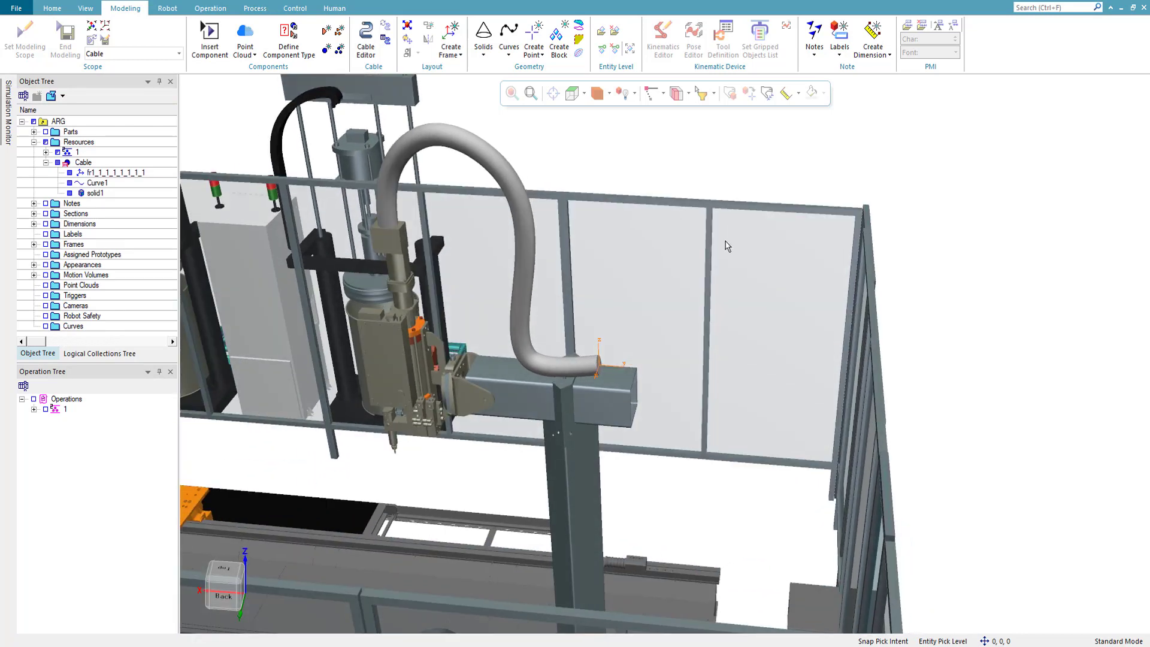
pyautogui.click(108, 173)
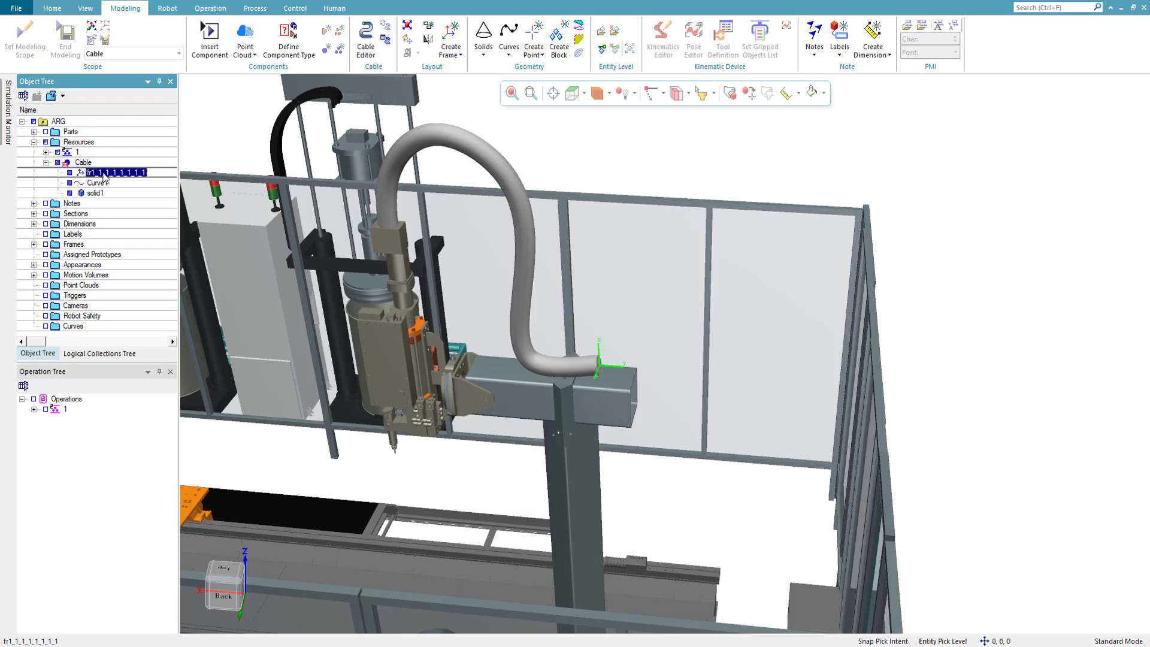
pyautogui.click(103, 174)
pyautogui.click(108, 186)
pyautogui.click(117, 173)
pyautogui.click(117, 173)
pyautogui.click(117, 173)
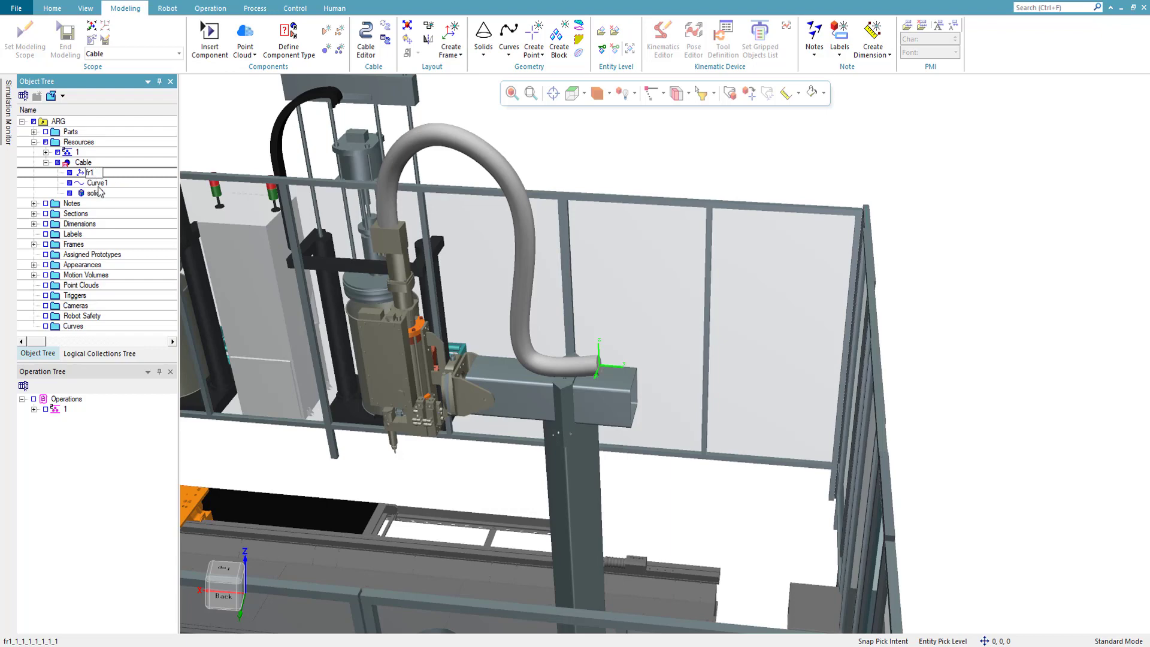
pyautogui.press('Return')
# - Duplicate frame fr1 within the Cable and open the copy for placement
pyautogui.hotkey('ctrl', 'v')
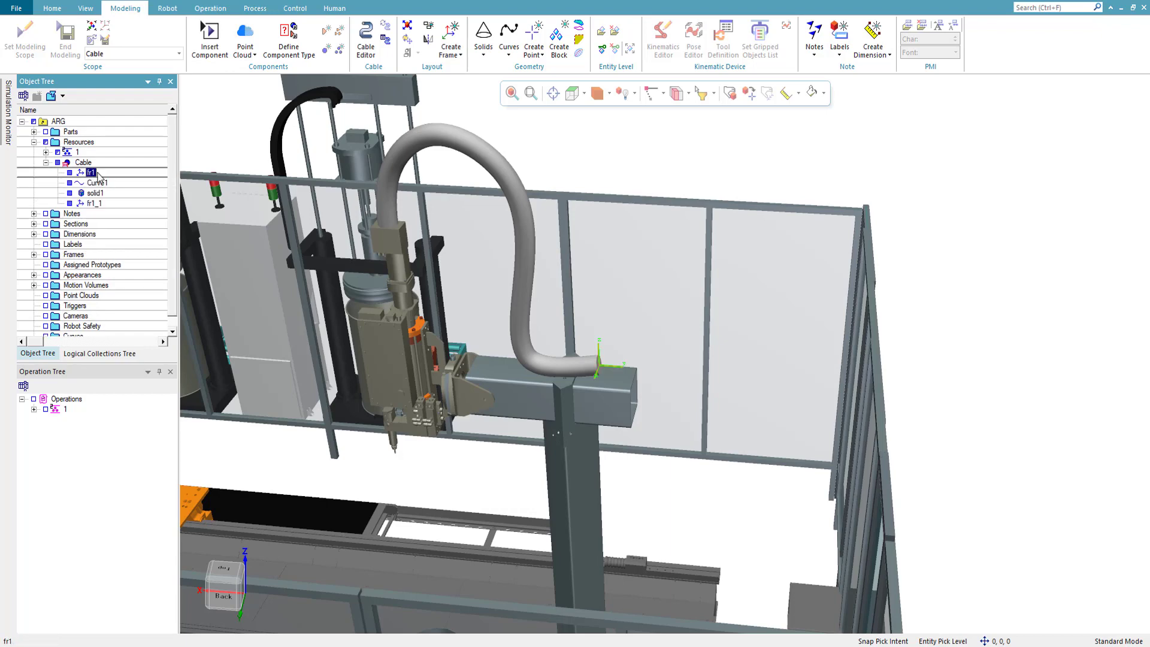
pyautogui.click(94, 205)
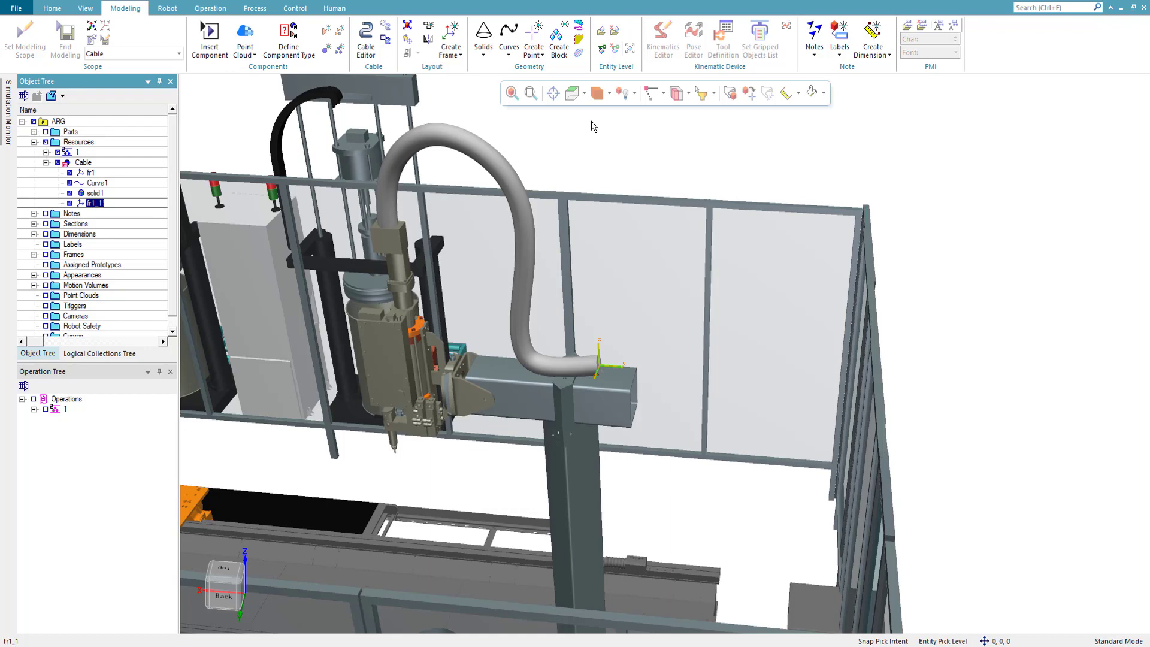
pyautogui.click(730, 93)
pyautogui.moveTo(651, 371); pyautogui.dragTo(919, 416)
pyautogui.moveTo(772, 389); pyautogui.dragTo(754, 412, button='middle')
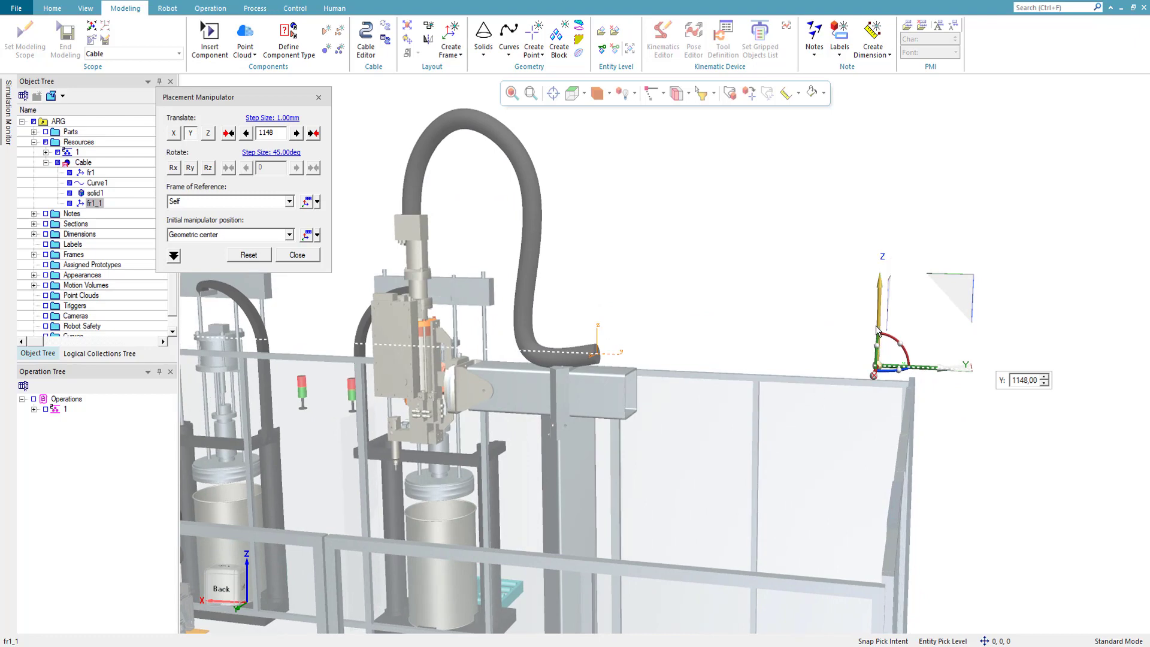
pyautogui.moveTo(932, 371); pyautogui.dragTo(752, 358)
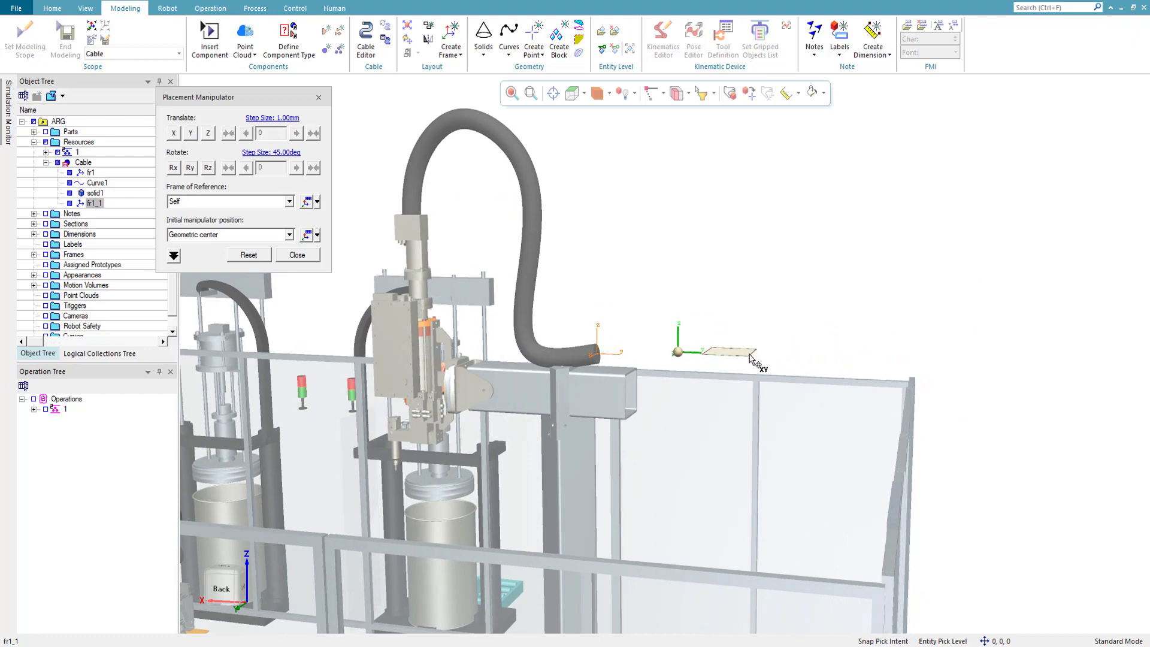
pyautogui.click(257, 258)
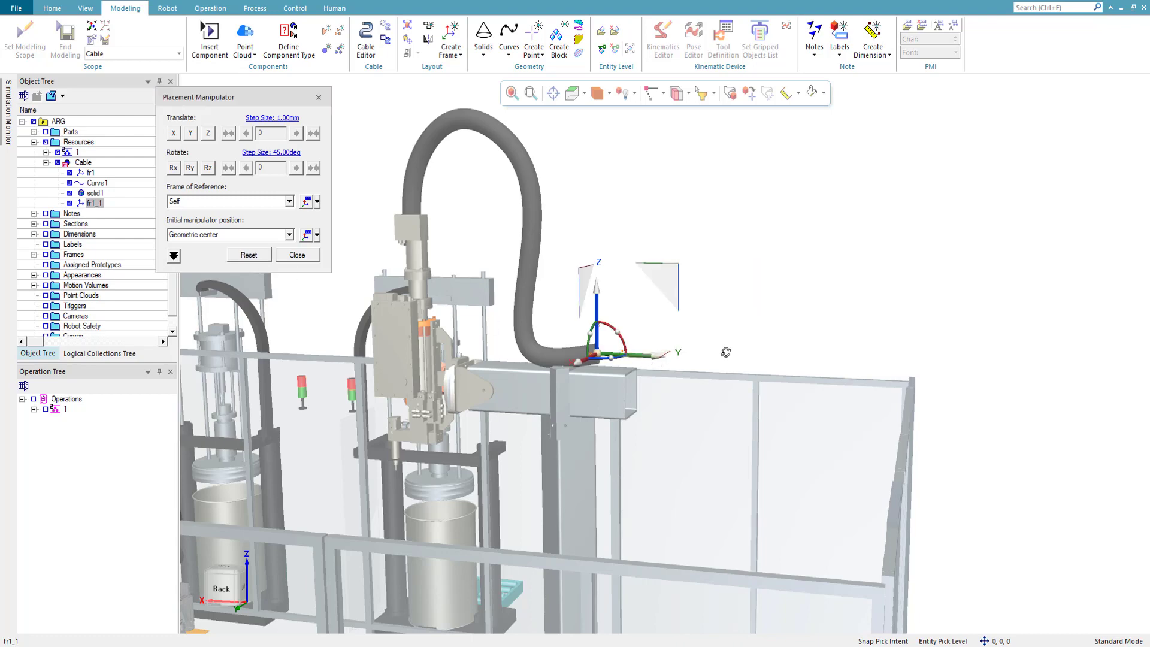
# - Move frame fr1_1 239 mm along Y, outward from the beam end
pyautogui.moveTo(725, 352); pyautogui.dragTo(656, 367, button='middle')
pyautogui.moveTo(656, 367); pyautogui.dragTo(707, 376)
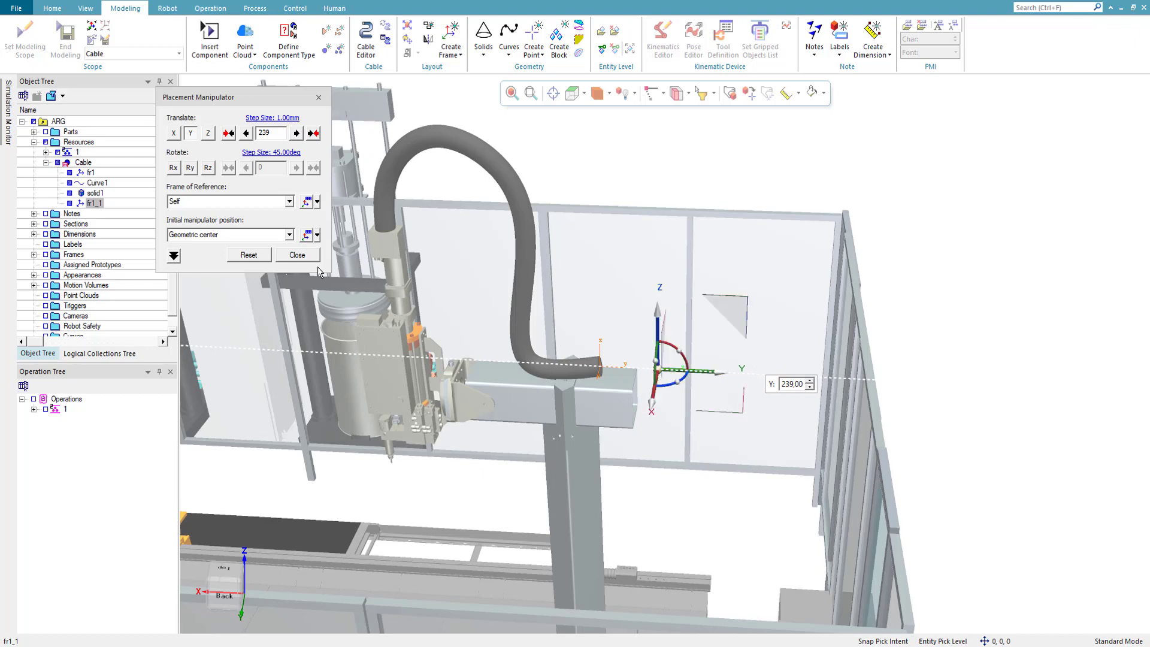
pyautogui.click(297, 255)
# - Duplicate frame fr1_1 and move the copy 944 mm along Y and -451 mm along Z
pyautogui.click(99, 207)
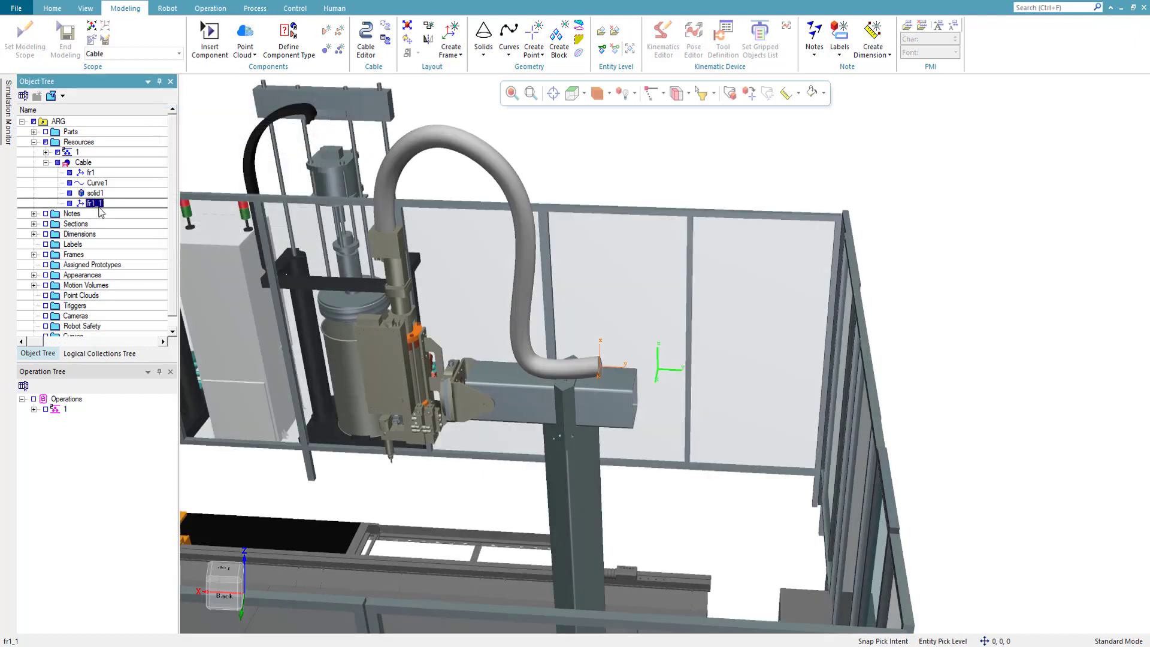
pyautogui.click(96, 222)
pyautogui.click(95, 206)
pyautogui.hotkey('ctrl', 'v')
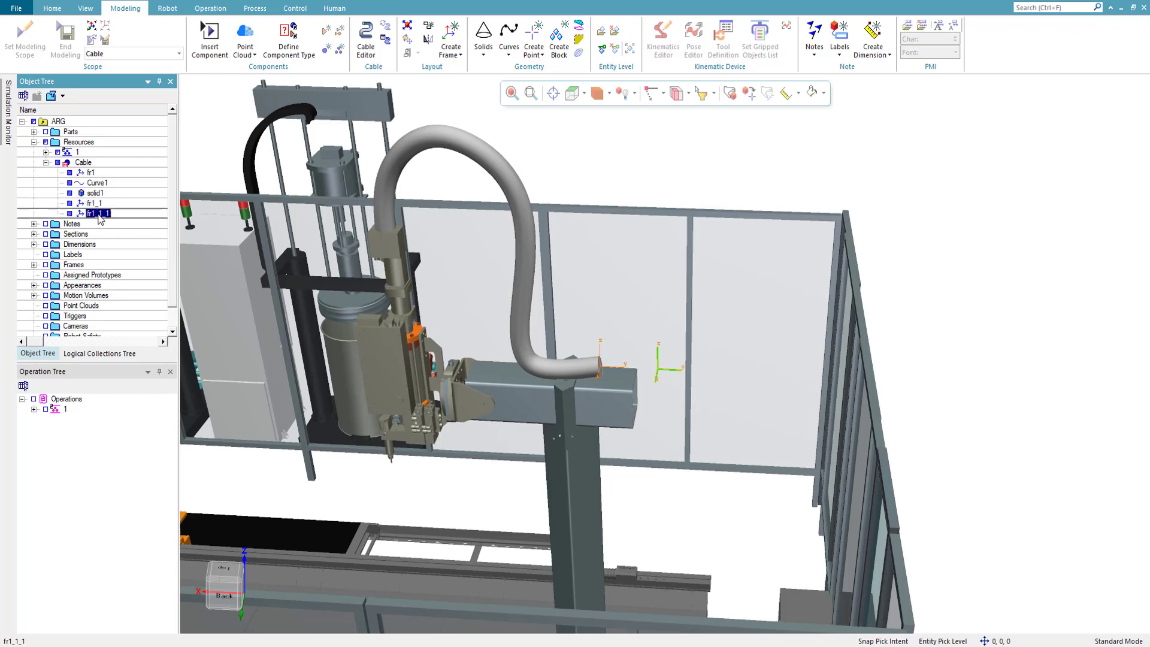
pyautogui.click(730, 95)
pyautogui.moveTo(737, 392); pyautogui.dragTo(969, 405)
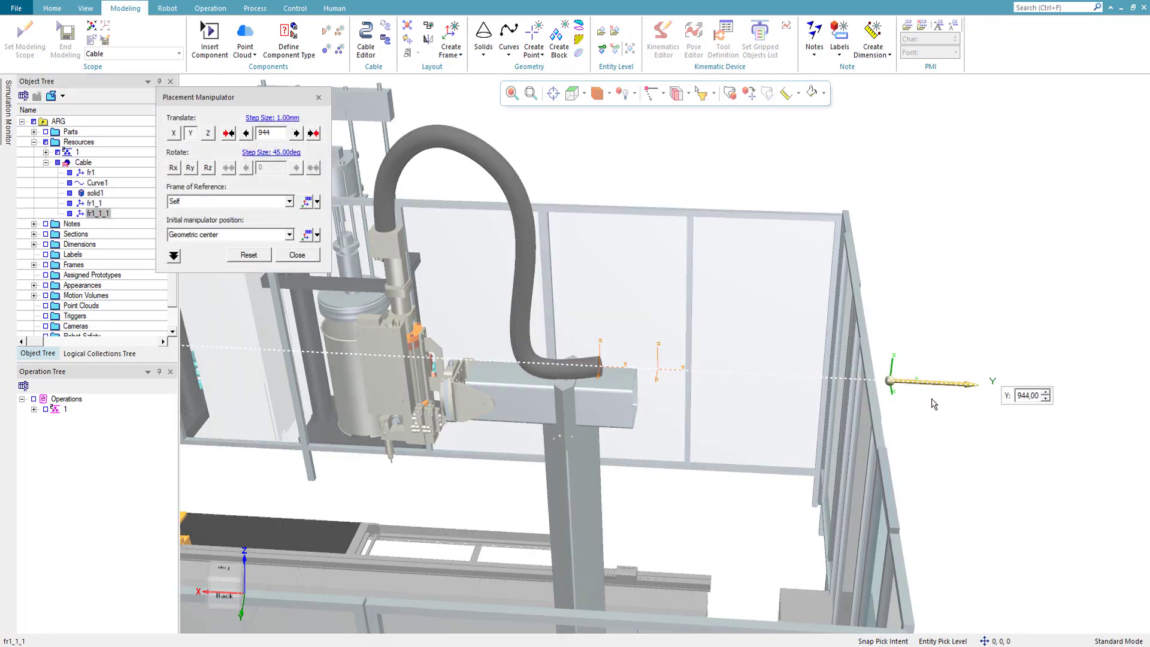
pyautogui.moveTo(868, 379); pyautogui.dragTo(824, 414, button='middle')
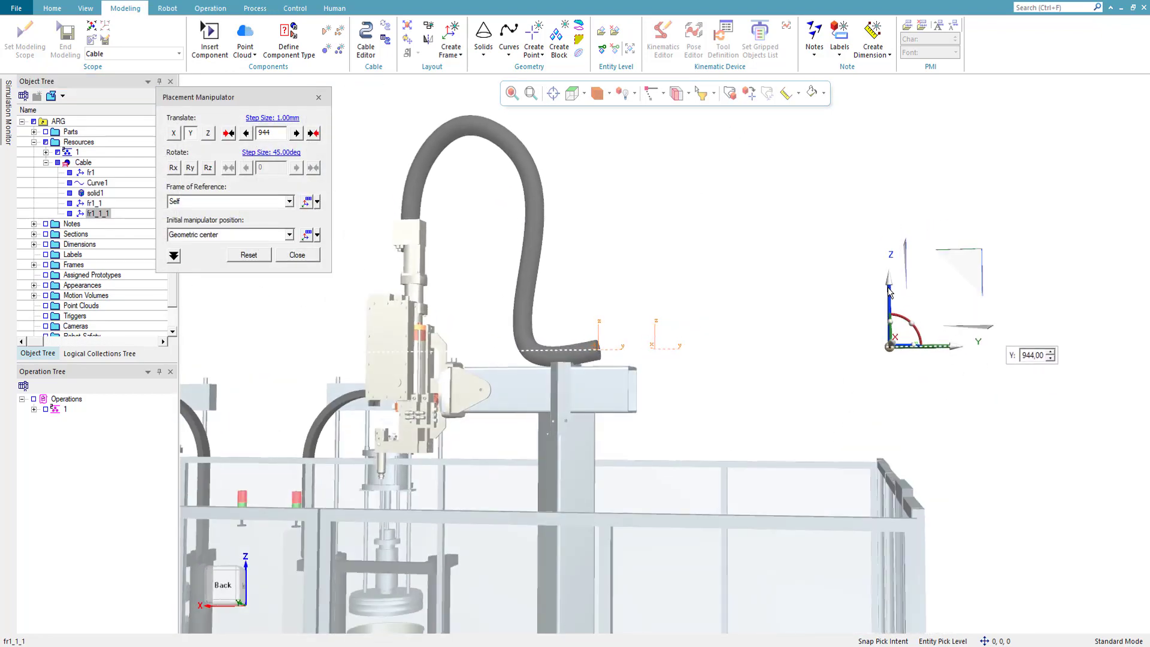
pyautogui.moveTo(888, 291); pyautogui.dragTo(900, 407)
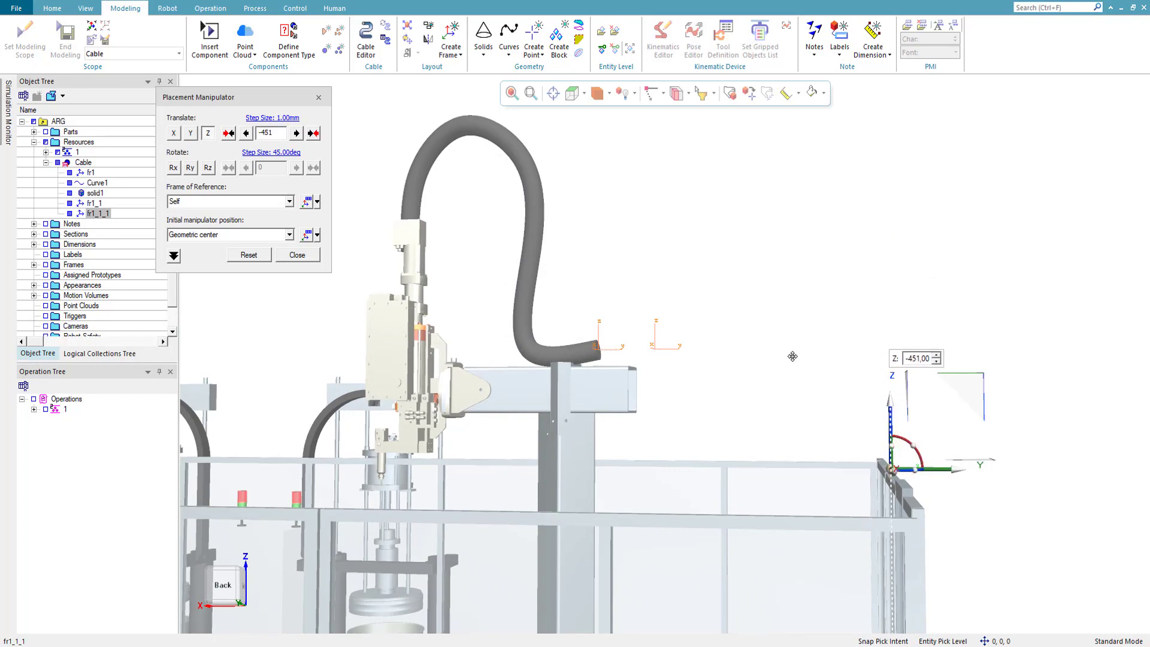
pyautogui.moveTo(911, 396); pyautogui.dragTo(828, 360, button='middle')
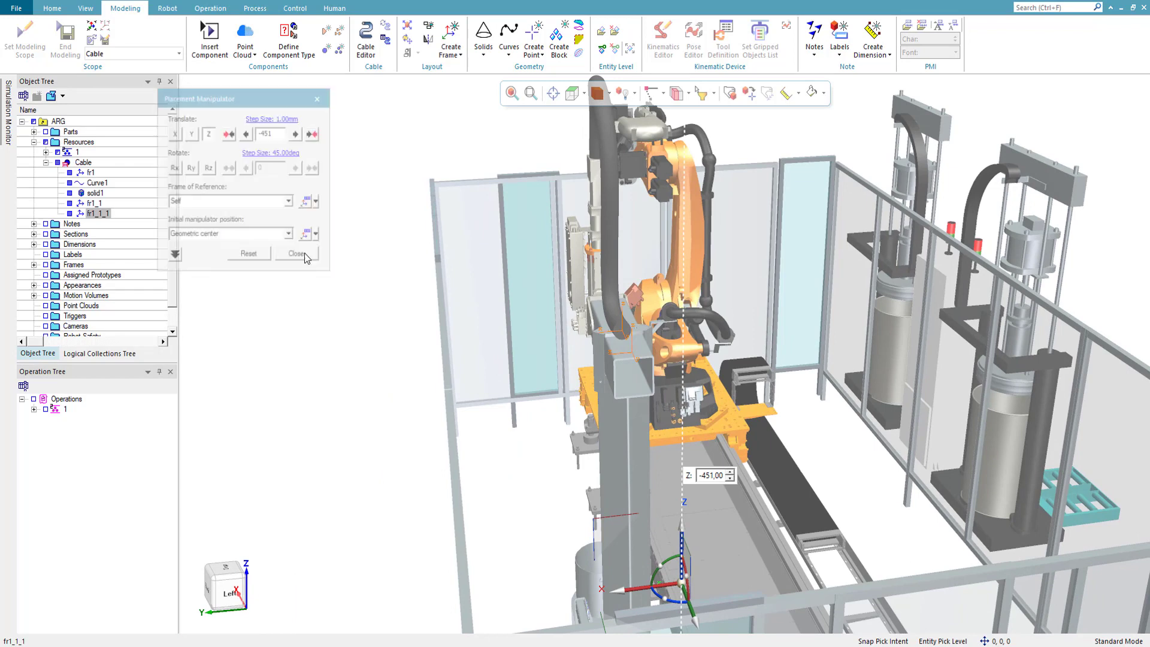
pyautogui.click(300, 256)
# - Duplicate frame fr1_1_1 and move the copy across the cell to the top corner of the safety fence
pyautogui.click(109, 223)
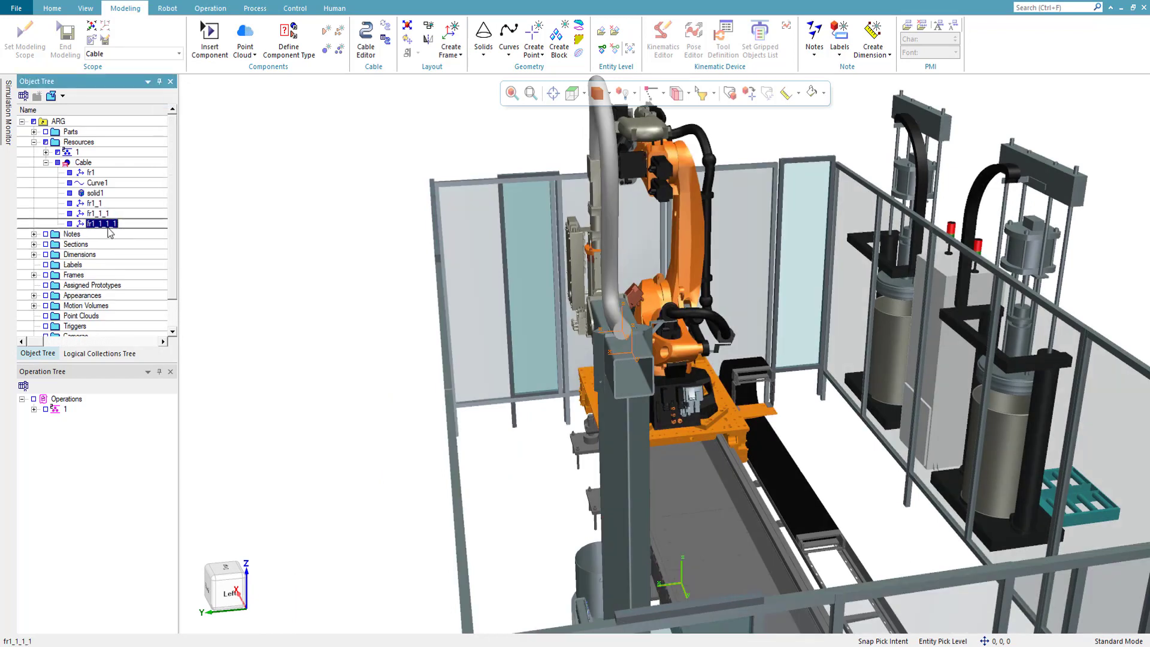
pyautogui.scroll(-3, 828, 420)
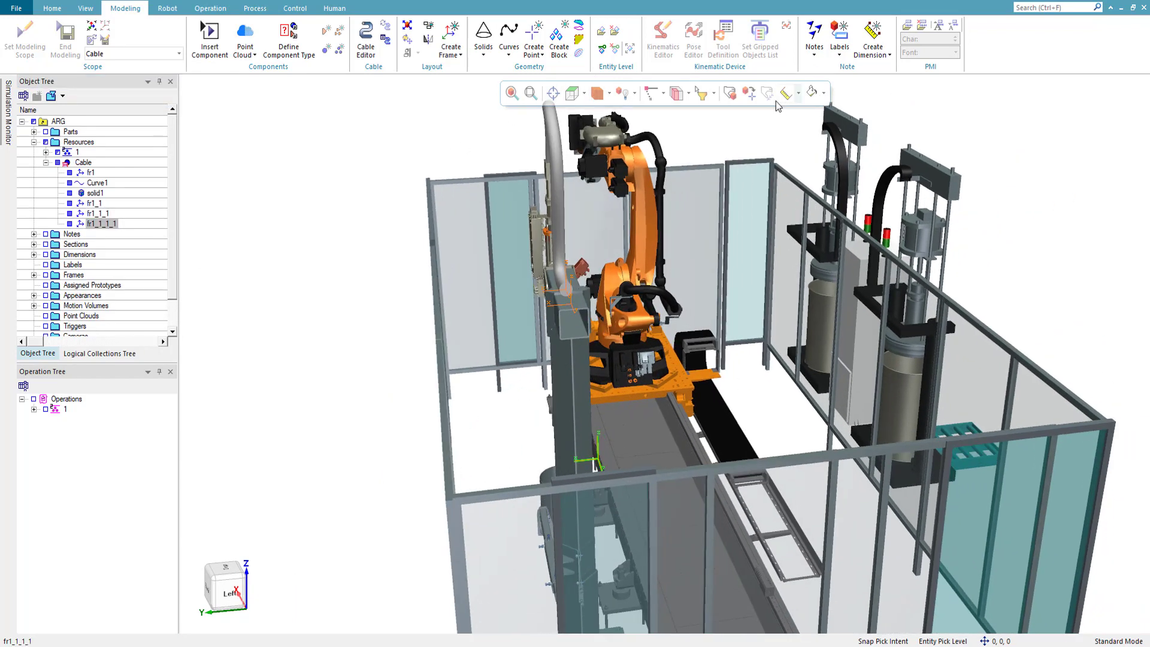
pyautogui.click(731, 93)
pyautogui.moveTo(557, 464); pyautogui.dragTo(1058, 456)
pyautogui.moveTo(1057, 456); pyautogui.dragTo(415, 368, button='middle')
pyautogui.click(288, 255)
pyautogui.moveTo(289, 255); pyautogui.dragTo(629, 351, button='middle')
# - Duplicate frame fr1_1_1_1 within the Cable and move the copy -4685 mm along Y, following the fence to the cabinet
pyautogui.click(105, 224)
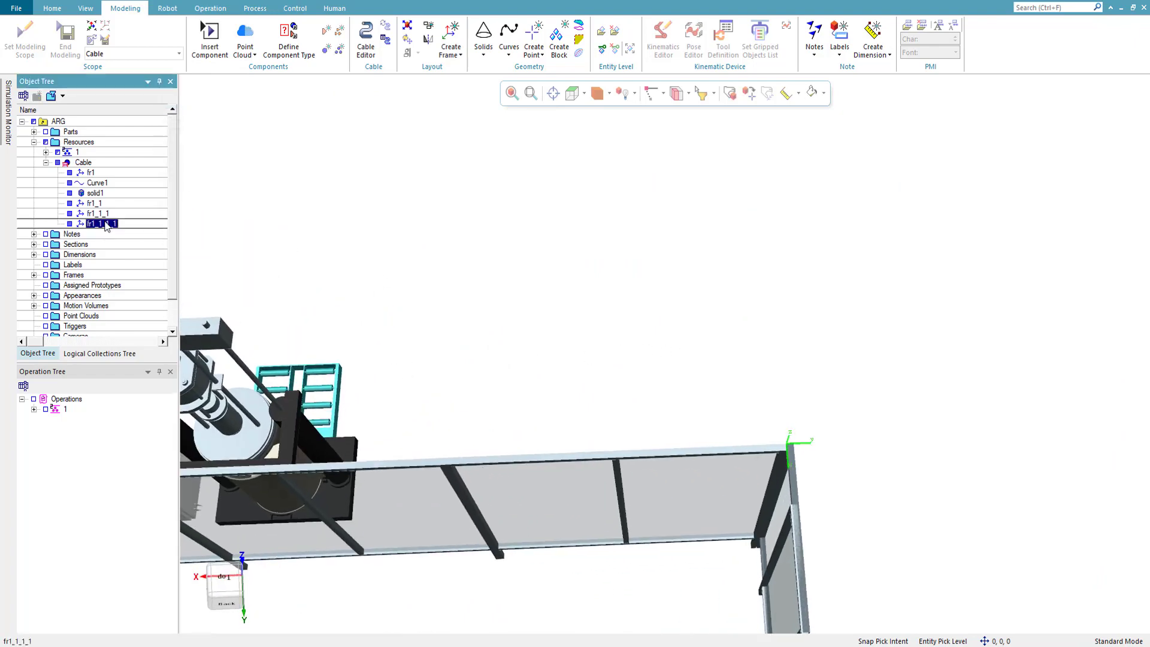
pyautogui.click(84, 170)
pyautogui.click(85, 163)
pyautogui.hotkey('ctrl', 'v')
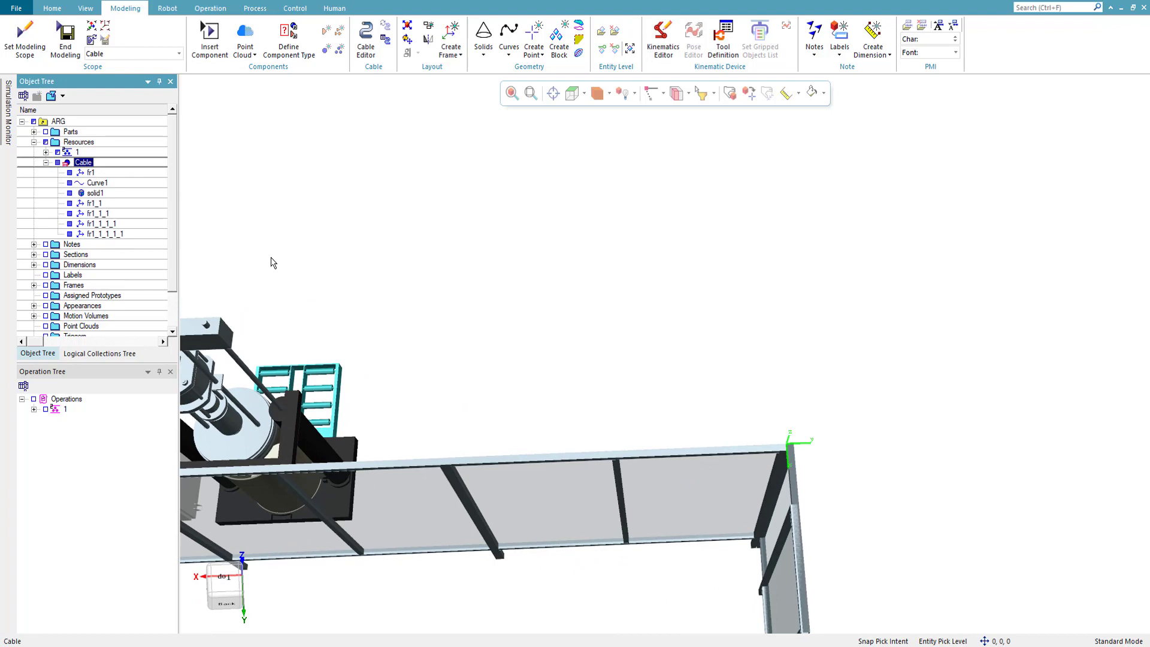
pyautogui.click(94, 234)
pyautogui.click(747, 95)
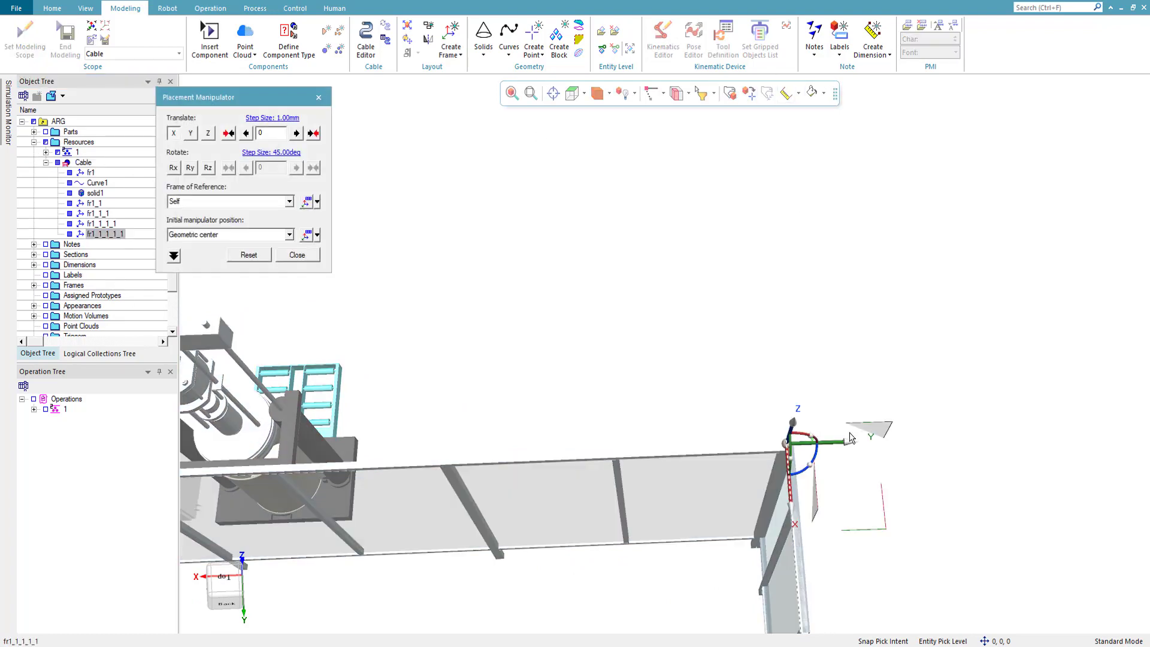
pyautogui.moveTo(845, 444); pyautogui.dragTo(401, 551)
pyautogui.moveTo(401, 551); pyautogui.dragTo(703, 525, button='right')
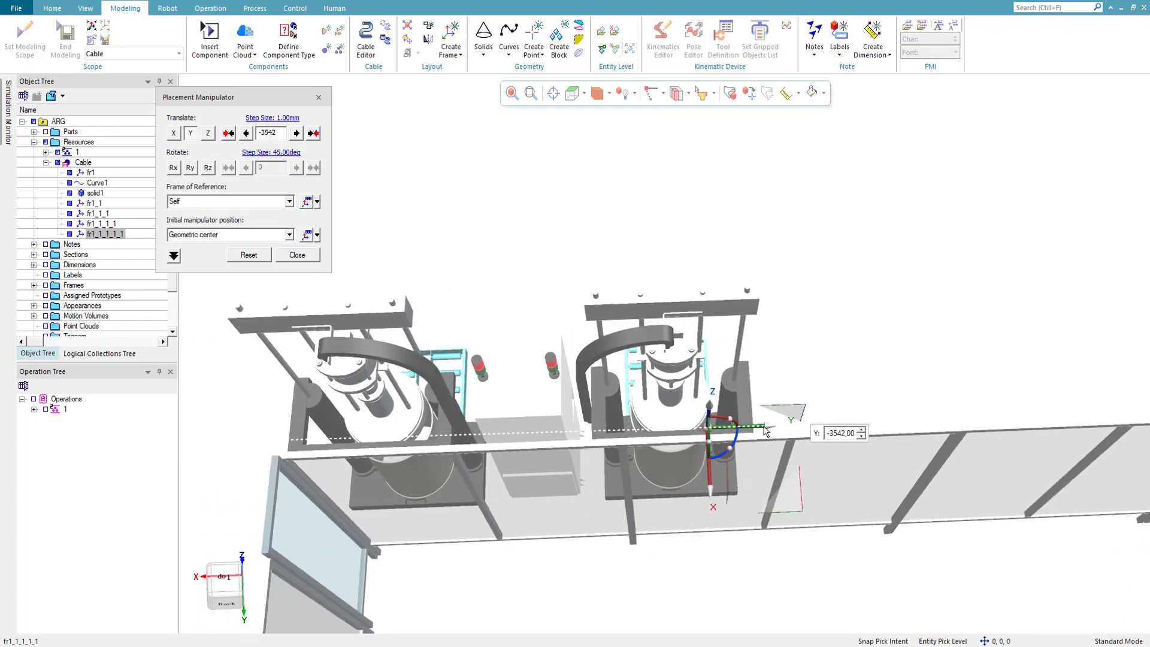
pyautogui.moveTo(764, 430); pyautogui.dragTo(572, 431)
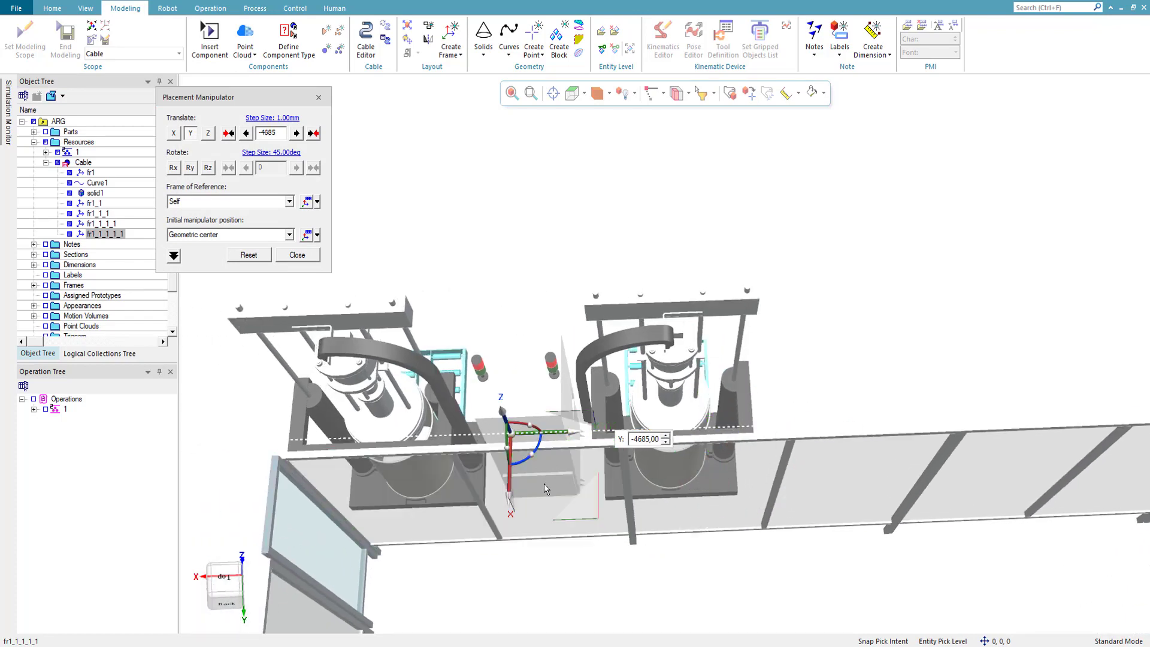
pyautogui.moveTo(544, 483); pyautogui.dragTo(510, 415, button='right')
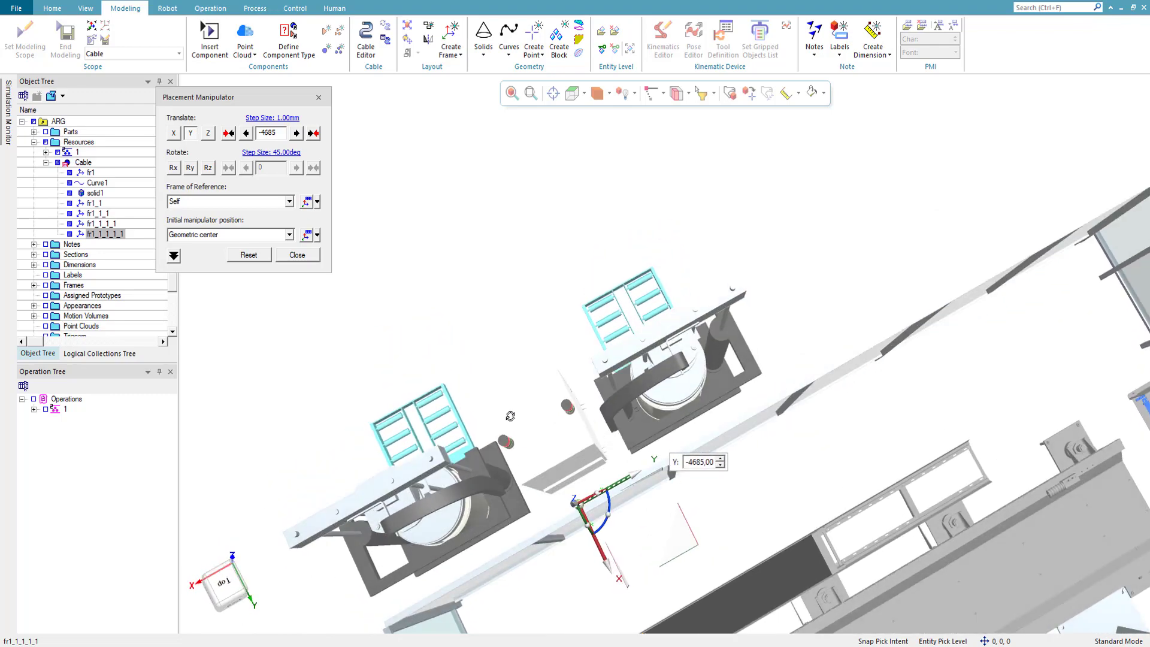
pyautogui.click(305, 258)
# - Duplicate frame fr1_1_1_1_1 within the Cable and move the copy -129 mm along X, outward from the fence
pyautogui.moveTo(446, 509); pyautogui.dragTo(535, 423, button='middle')
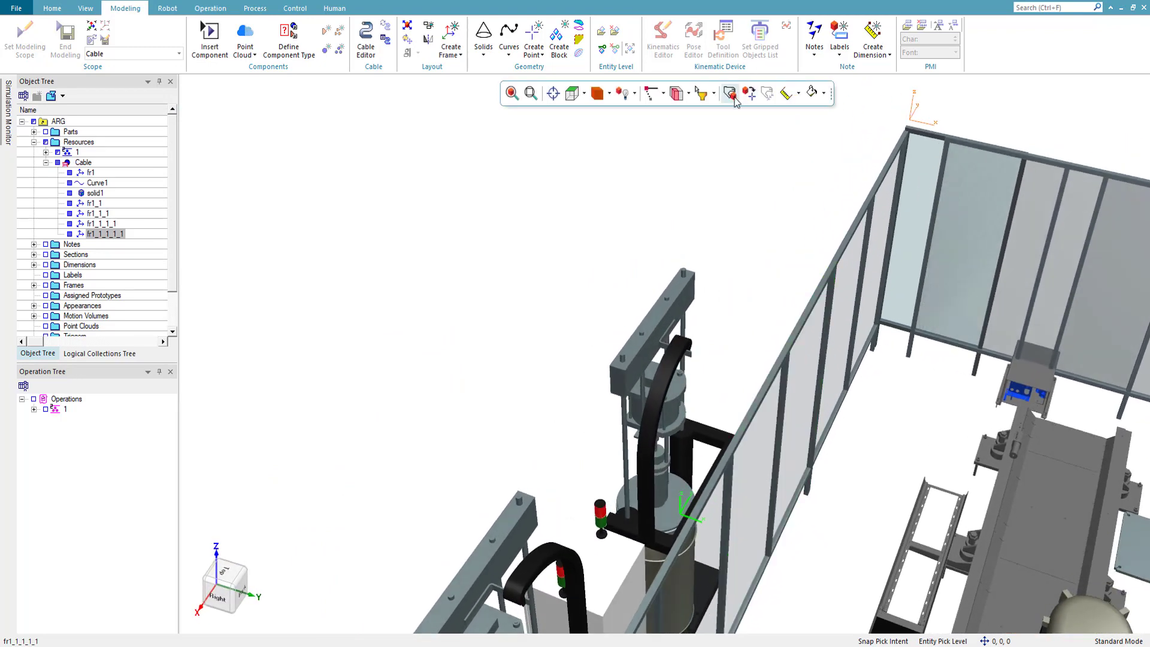
pyautogui.click(123, 234)
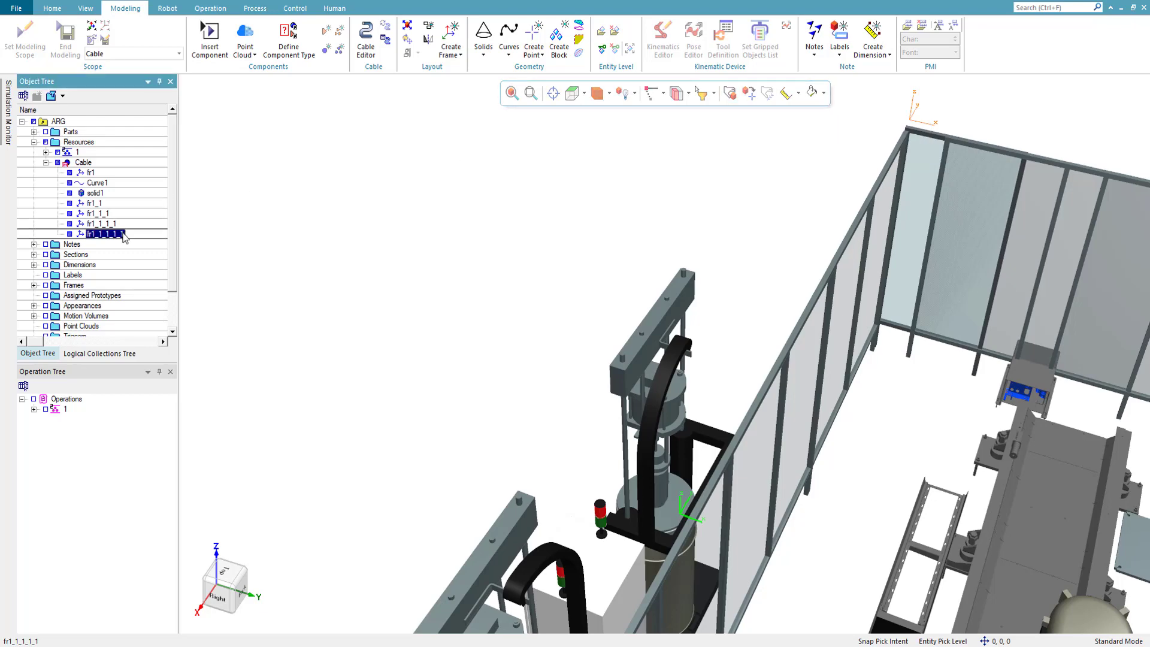
pyautogui.click(82, 164)
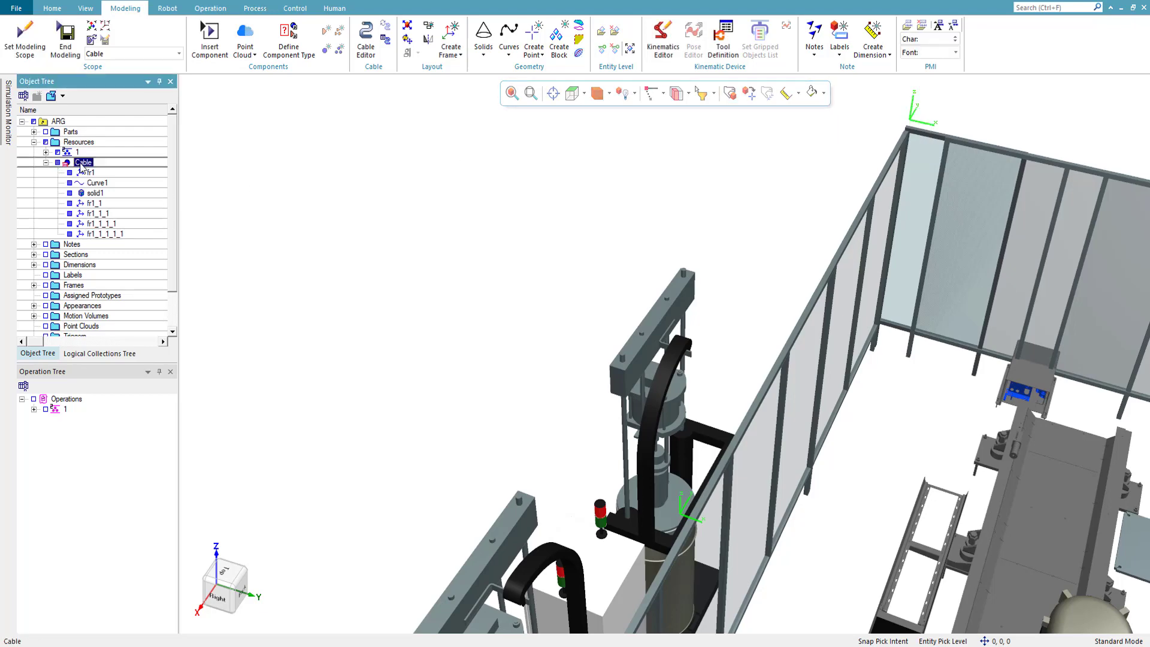
pyautogui.click(97, 234)
pyautogui.click(84, 163)
pyautogui.hotkey('ctrl', 'v')
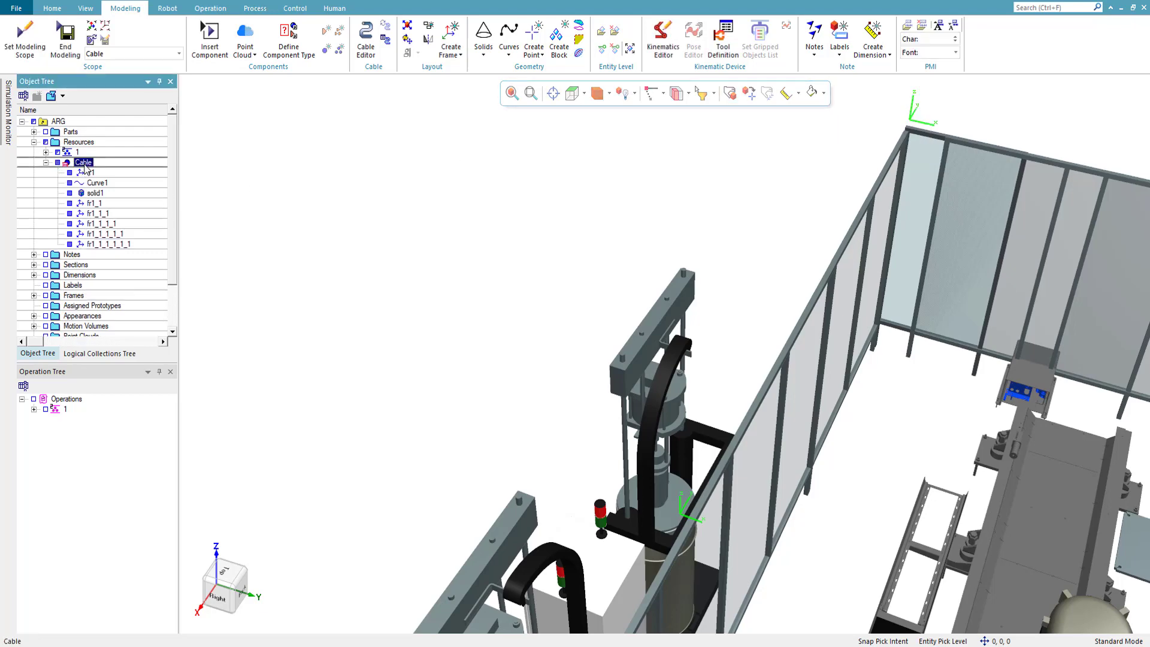
pyautogui.click(106, 244)
pyautogui.click(728, 94)
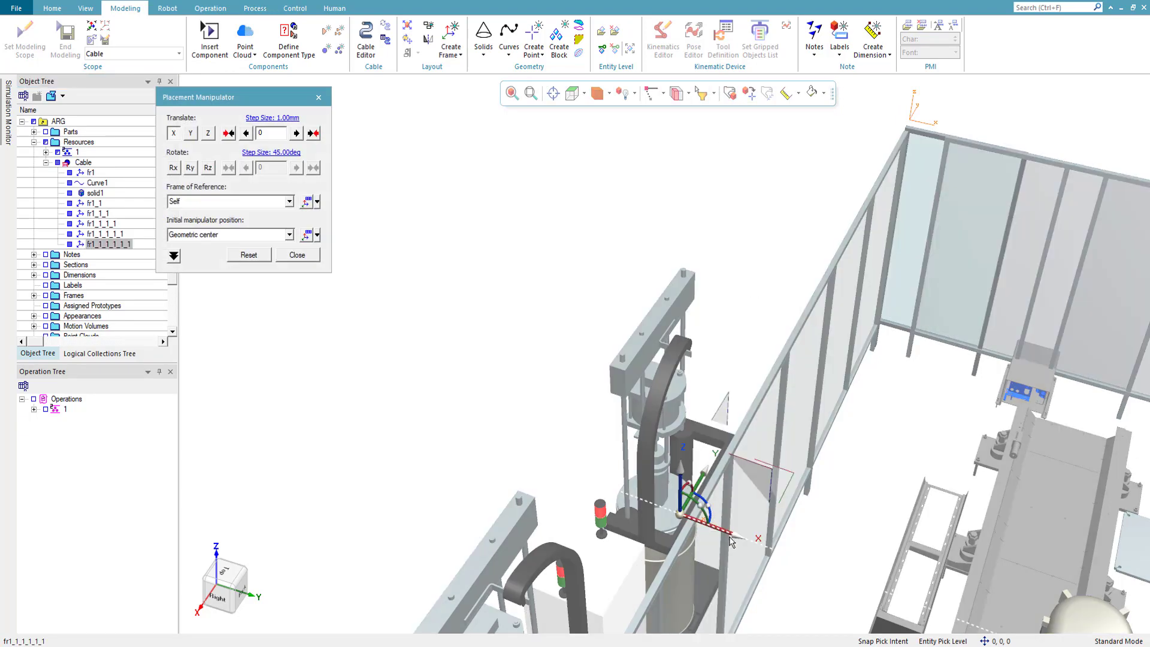
pyautogui.moveTo(730, 539); pyautogui.dragTo(712, 540)
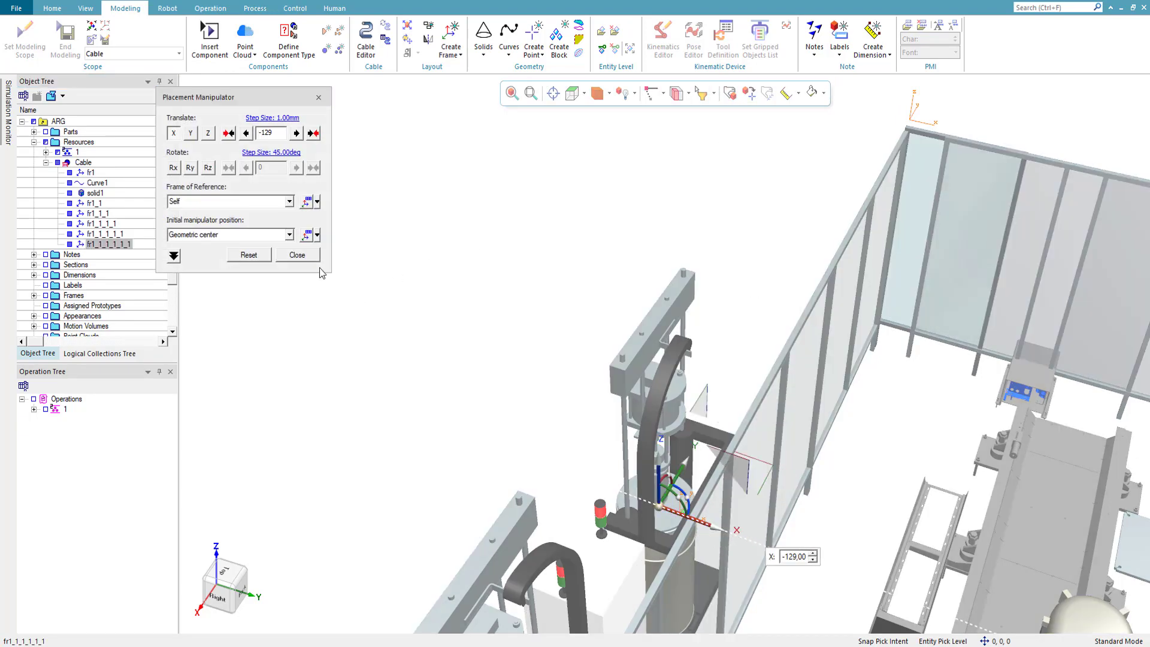
pyautogui.click(297, 254)
# - Duplicate frame fr1_1_1_1_1_1 within the Cable and lower the copy -2317 mm along Z, down near the floor
pyautogui.hotkey('ctrl', 'c')
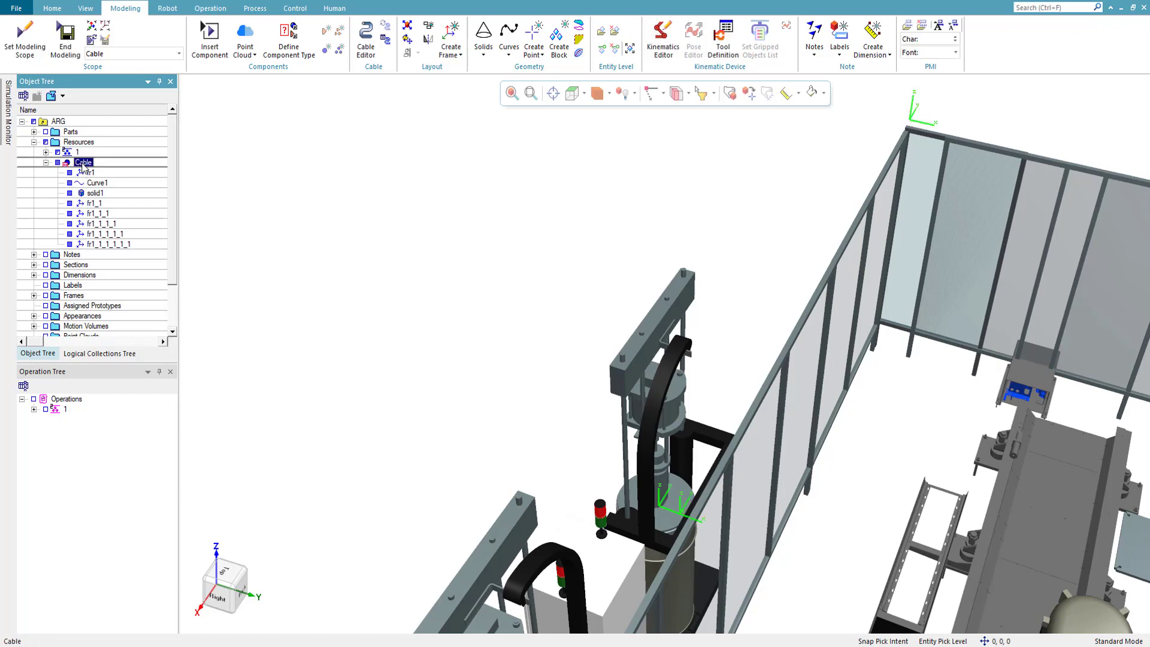
pyautogui.hotkey('ctrl', 'v')
pyautogui.click(748, 94)
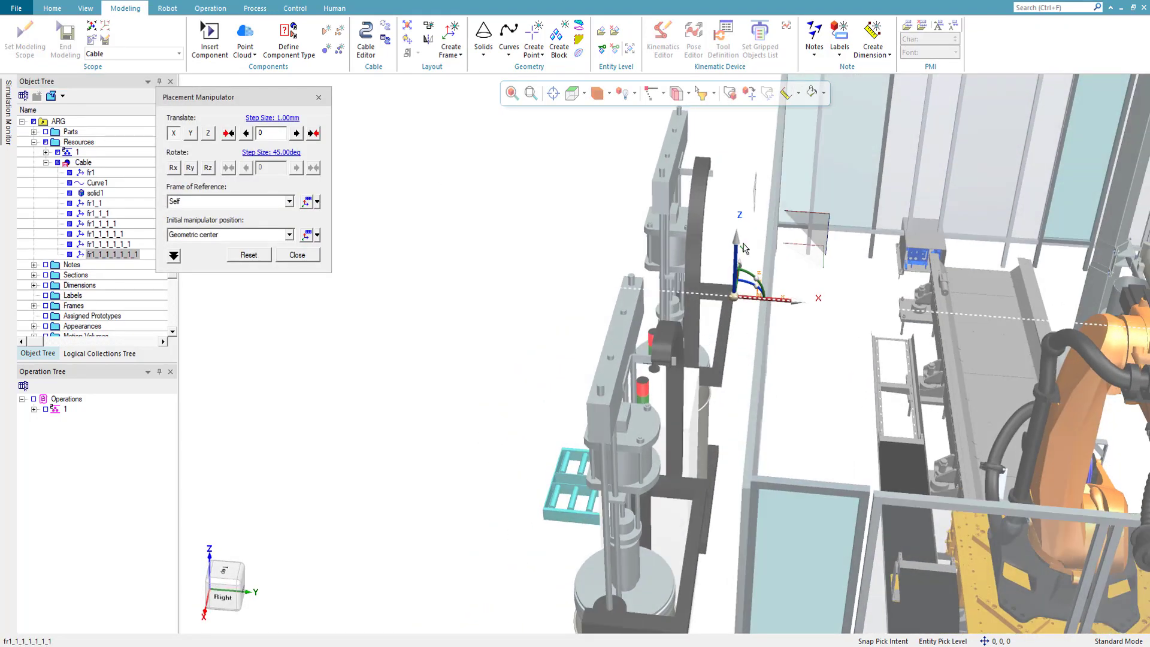
pyautogui.moveTo(741, 244); pyautogui.dragTo(740, 494)
pyautogui.moveTo(749, 346); pyautogui.dragTo(661, 321, button='middle')
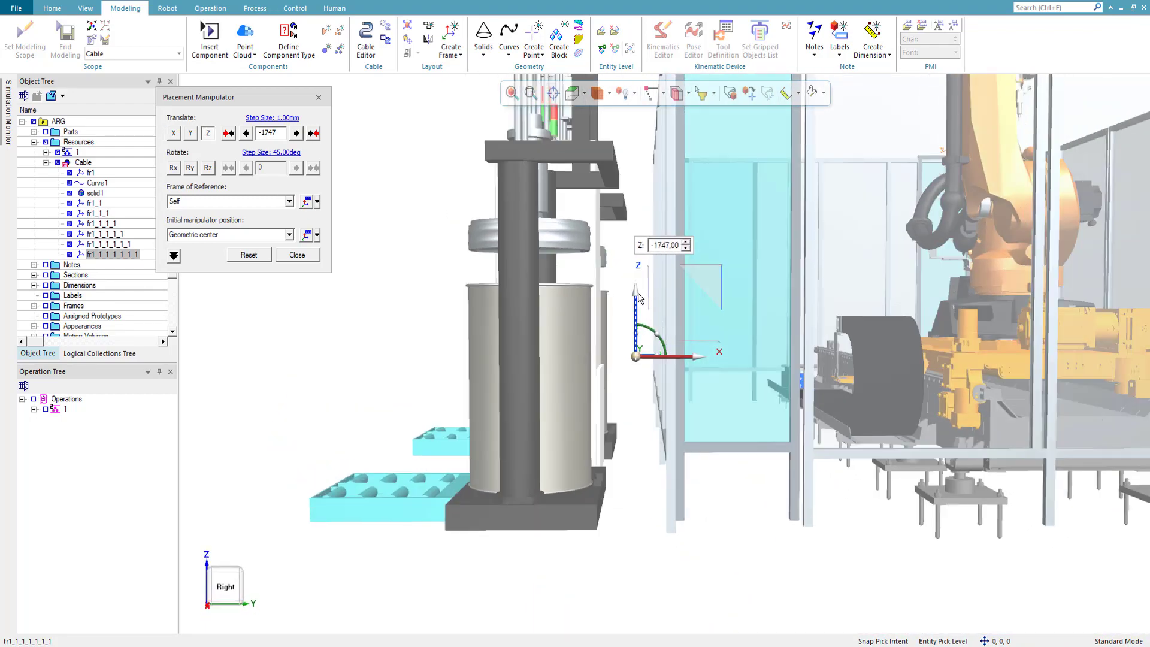
pyautogui.moveTo(638, 293); pyautogui.dragTo(641, 389)
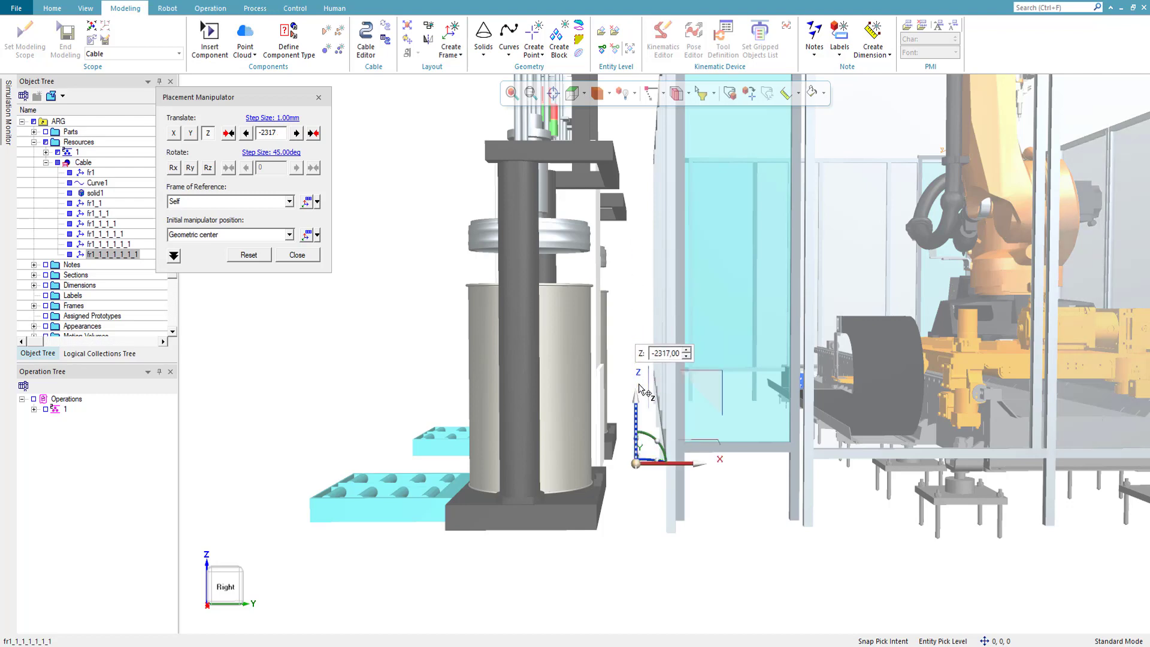
pyautogui.click(297, 254)
# - Duplicate frame fr1_1_1_1_1_1_1 and move the copy -124 mm along X toward the cabinet
pyautogui.click(111, 255)
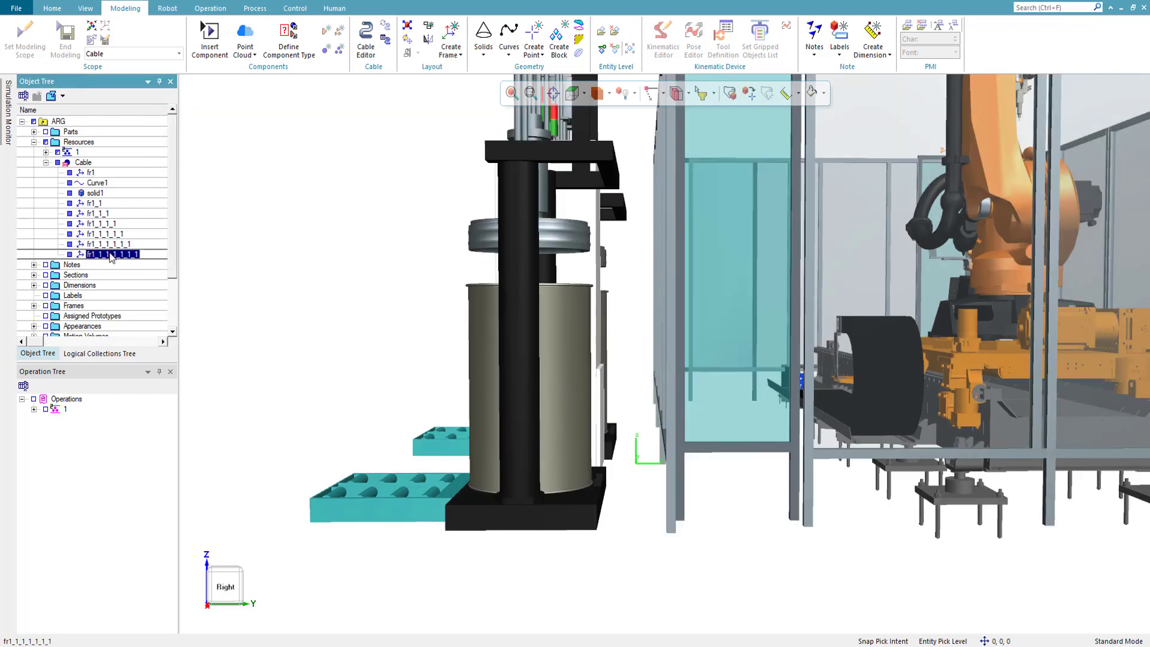
pyautogui.hotkey('ctrl', 'v')
pyautogui.click(110, 264)
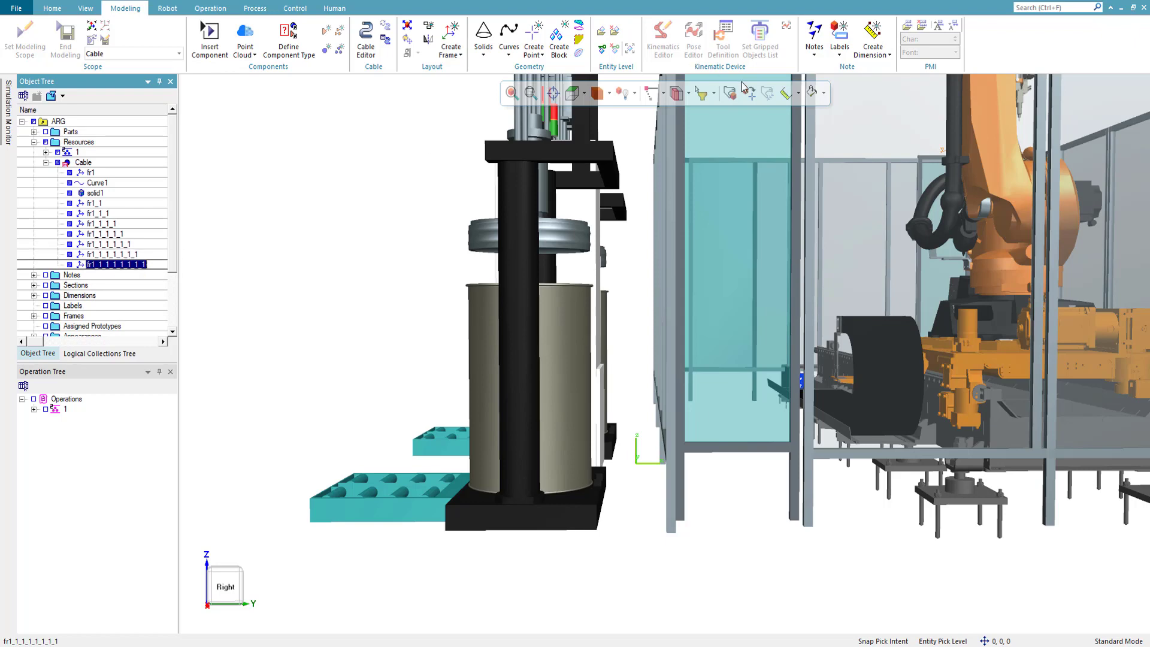
pyautogui.click(731, 93)
pyautogui.moveTo(686, 464); pyautogui.dragTo(669, 464)
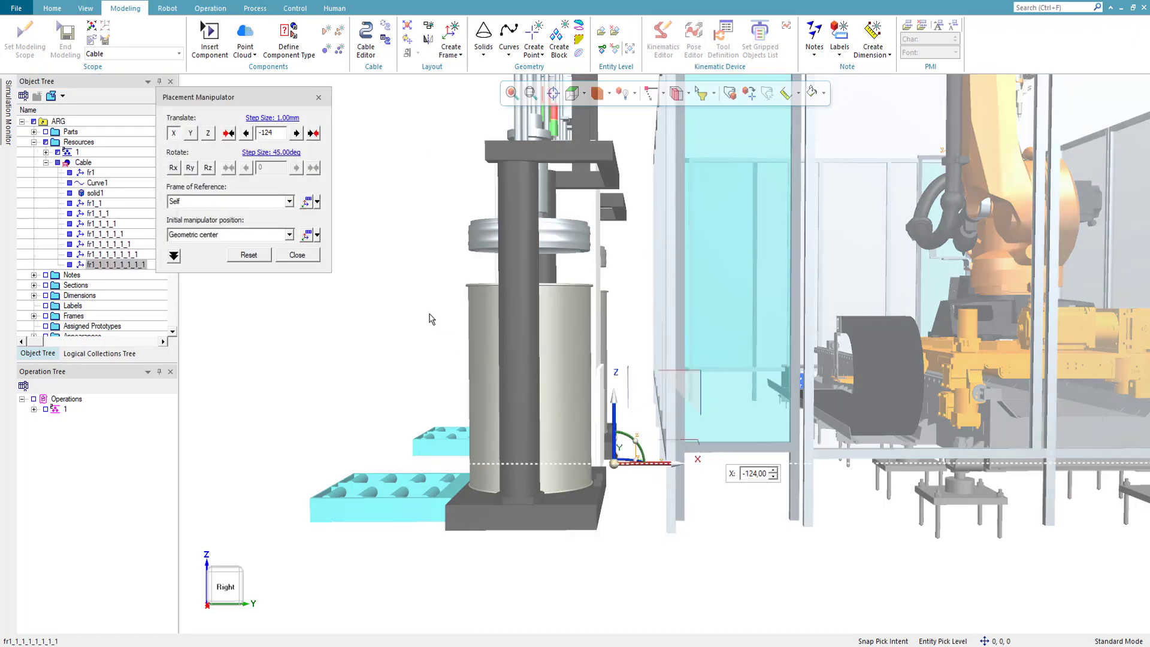
pyautogui.click(297, 255)
# - Duplicate the lowest frame beside the cabinet and raise the copy 1045 mm along Z
pyautogui.click(128, 266)
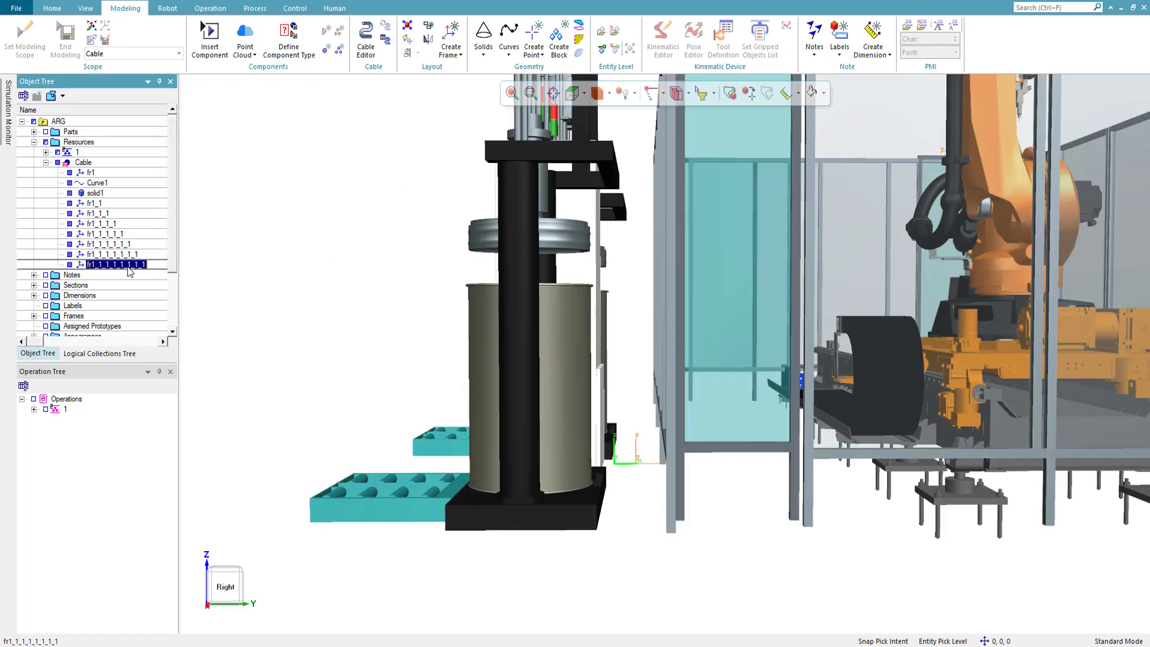
pyautogui.hotkey('ctrl', 'c')
pyautogui.hotkey('ctrl', 'v')
pyautogui.click(145, 274)
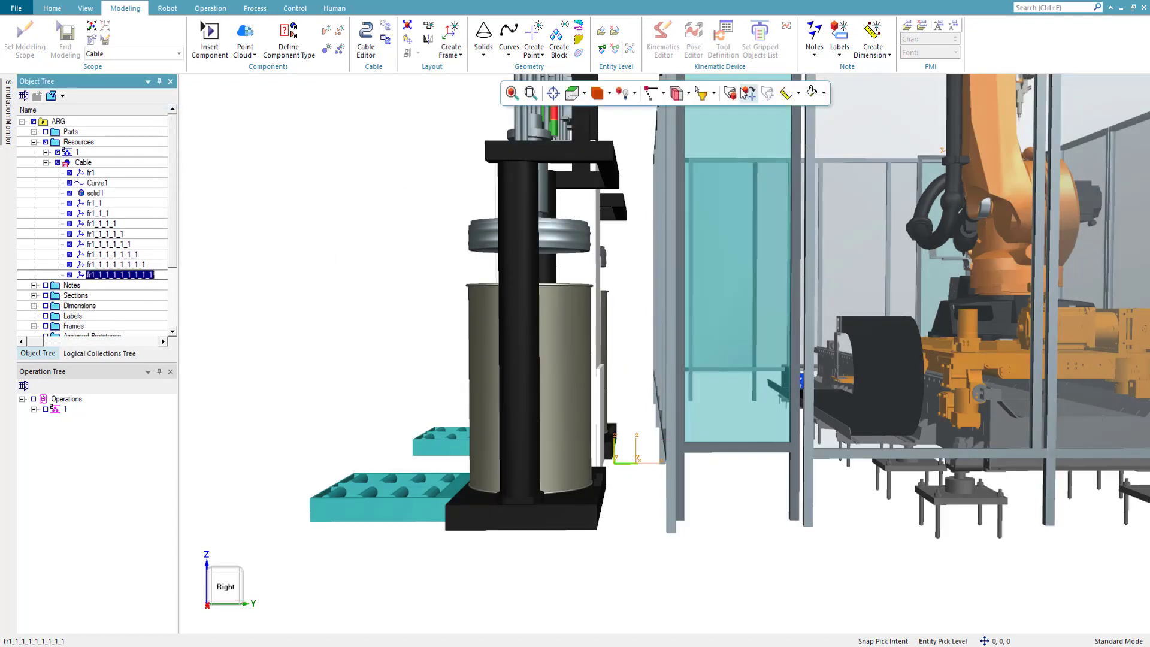
pyautogui.hotkey('alt', 'p')
pyautogui.moveTo(610, 415); pyautogui.dragTo(623, 232)
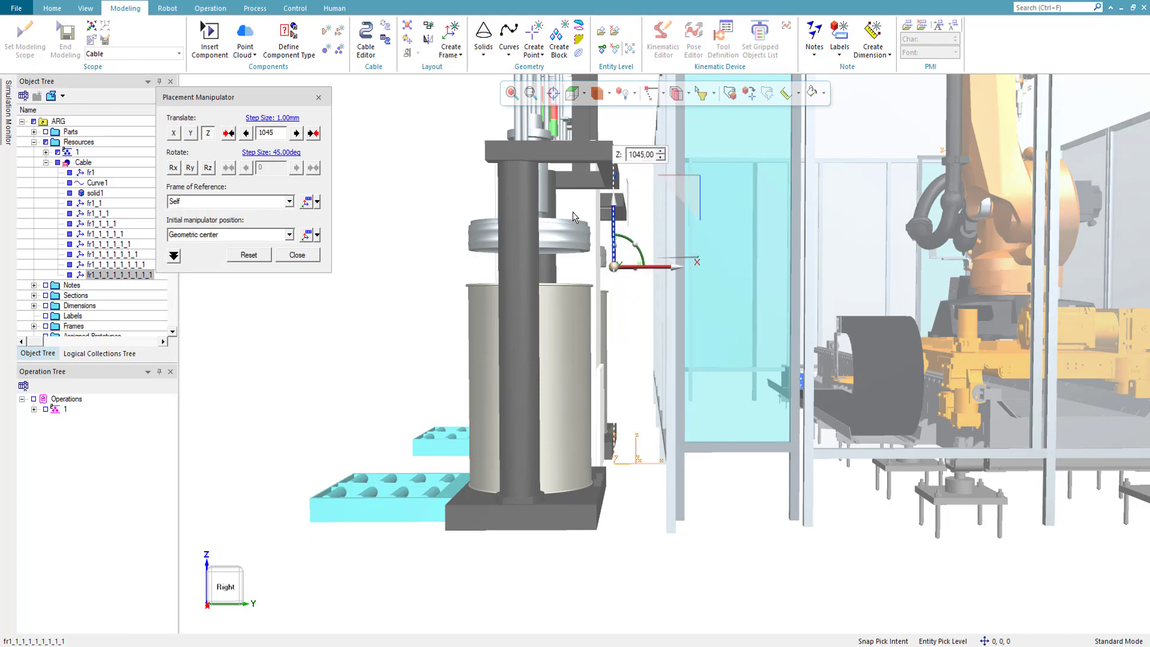
pyautogui.moveTo(623, 232); pyautogui.dragTo(594, 171, button='middle')
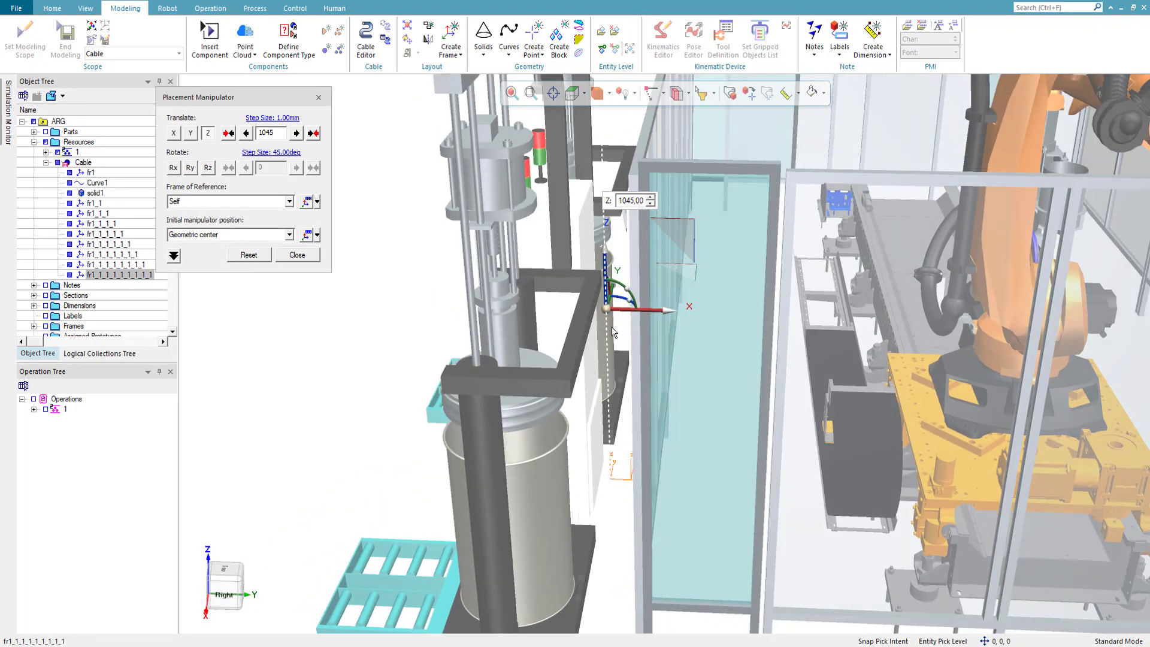
pyautogui.click(298, 255)
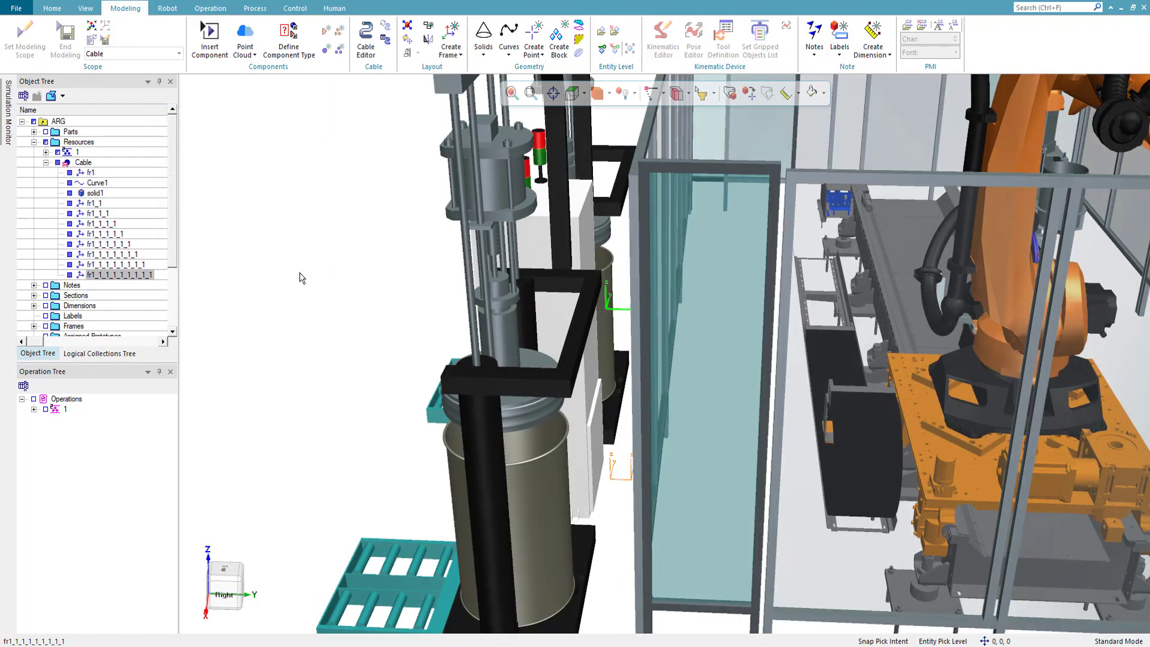
# - Create polyline Polyline1 in the Cable through all nine frames in order, from fr1 to the last copy at the cabinet
pyautogui.moveTo(878, 280); pyautogui.dragTo(401, 311, button='middle')
pyautogui.moveTo(848, 359); pyautogui.dragTo(430, 272, button='middle')
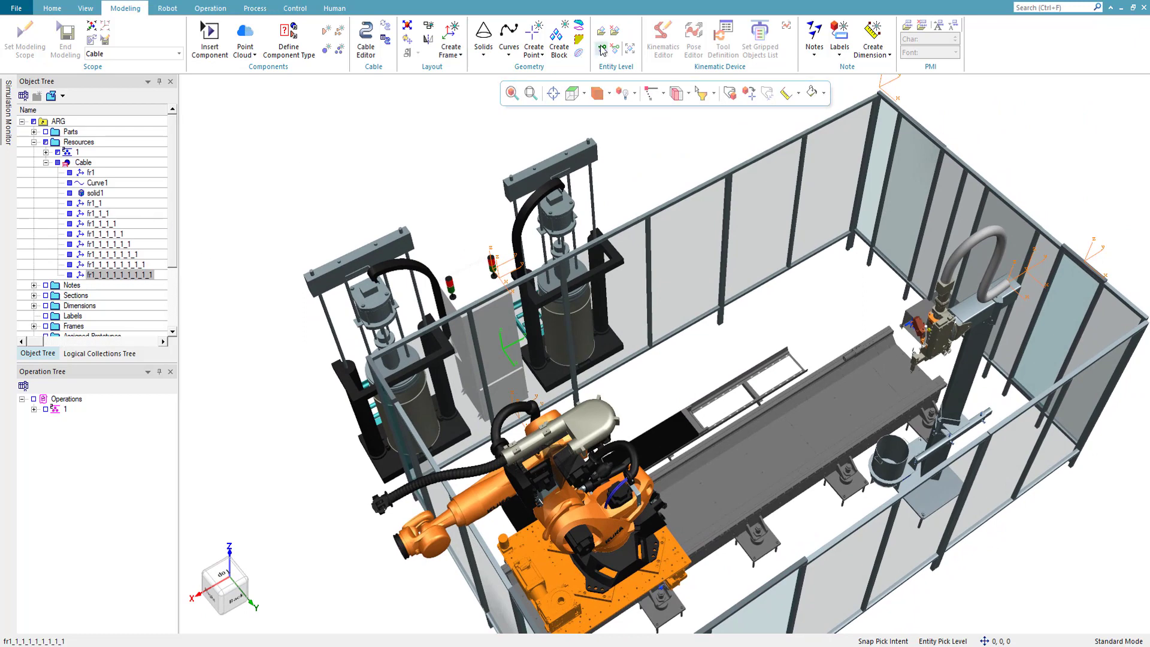
pyautogui.click(508, 48)
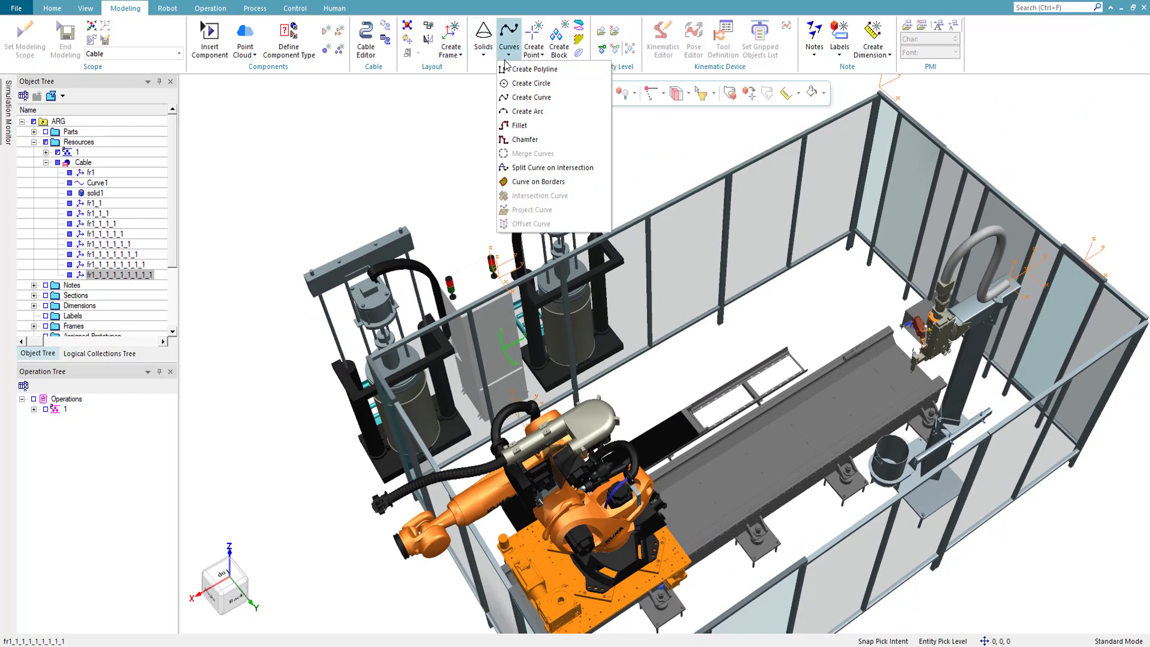
pyautogui.click(527, 73)
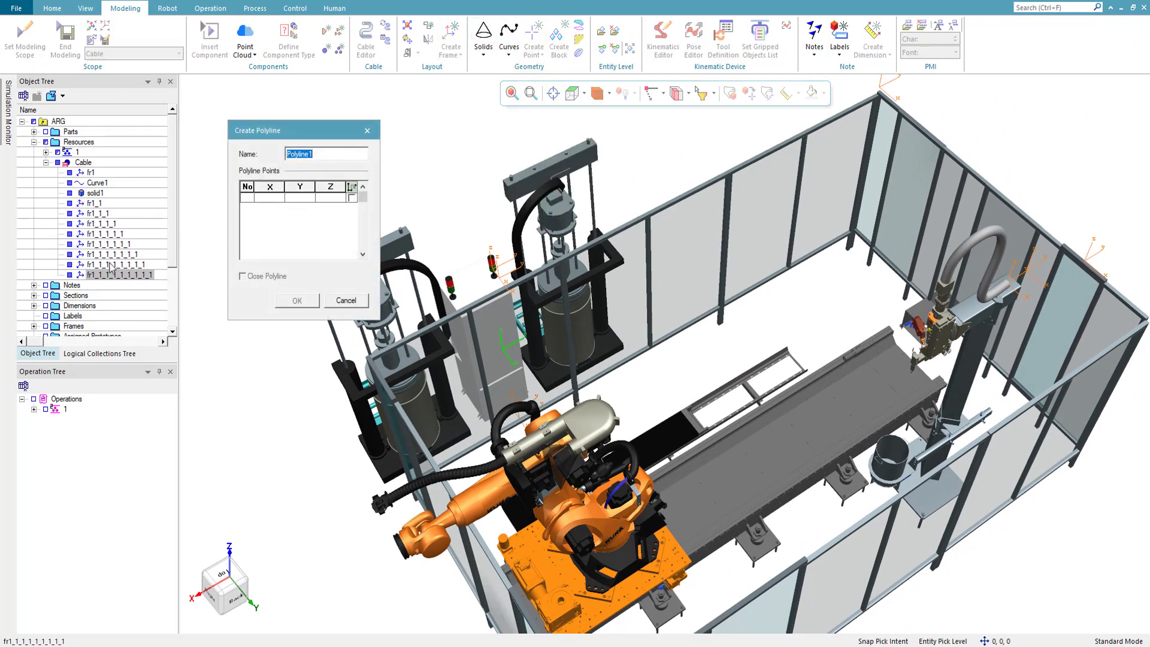
pyautogui.click(90, 173)
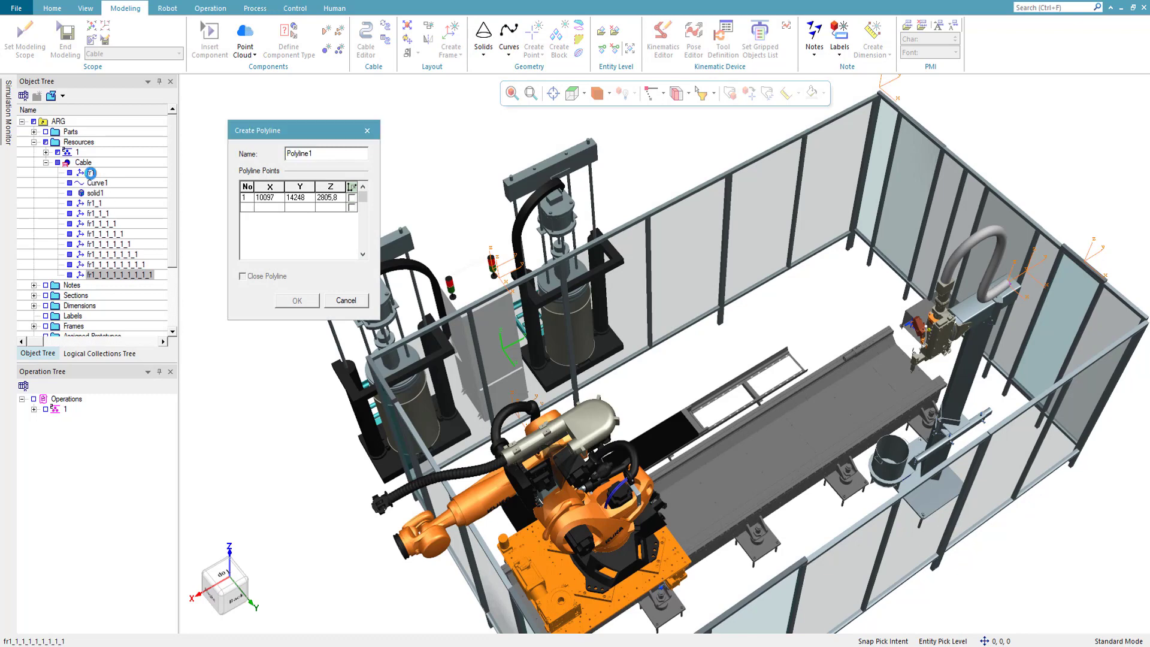
pyautogui.click(94, 205)
pyautogui.click(95, 214)
pyautogui.click(95, 224)
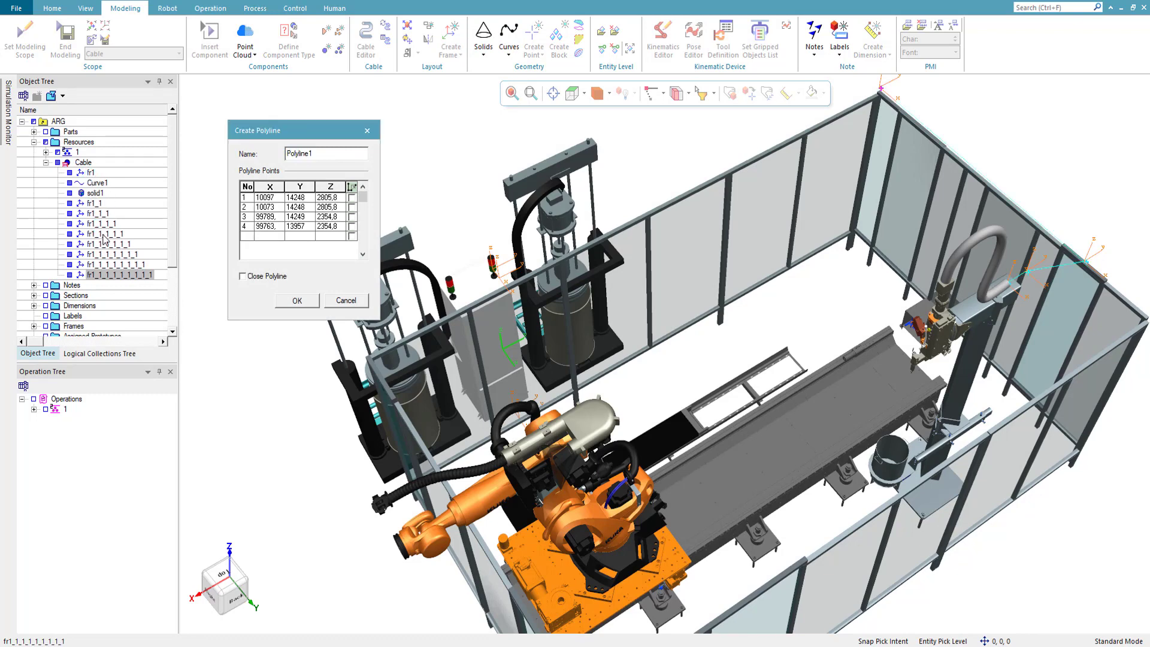
pyautogui.click(103, 234)
pyautogui.click(101, 245)
pyautogui.click(100, 254)
pyautogui.click(102, 263)
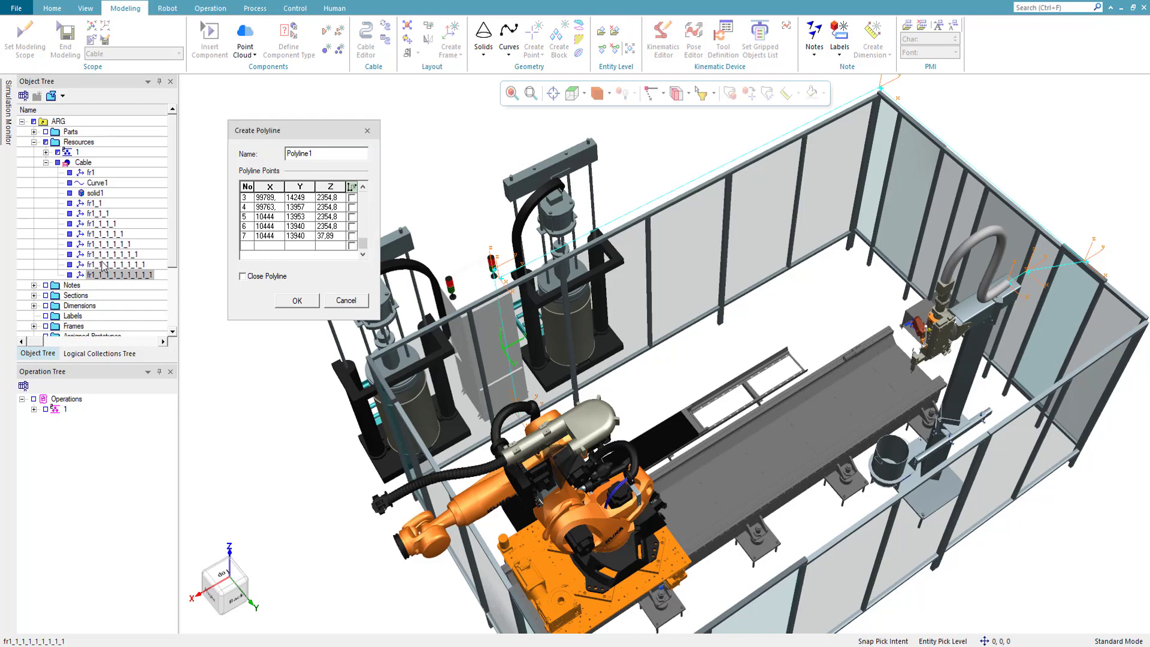
pyautogui.click(103, 275)
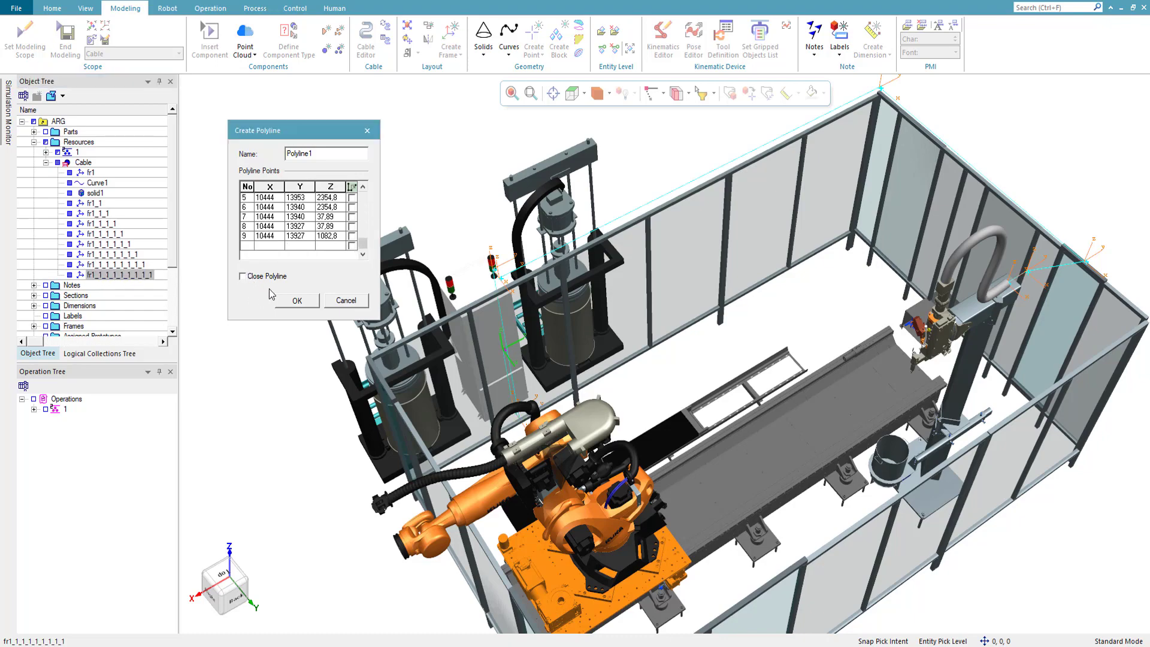
pyautogui.click(297, 302)
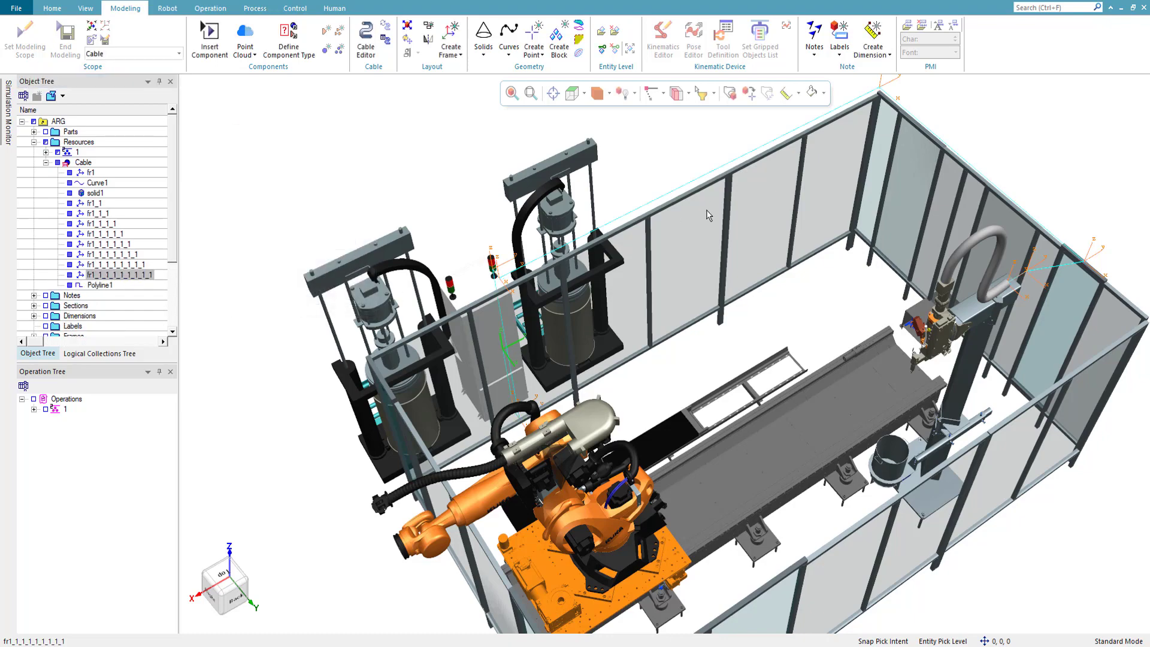
# - Select Polyline1 and examine its route around the cell from the beam along the fence to the cabinet
pyautogui.moveTo(709, 215)
pyautogui.mouseDown(button='middle')
pyautogui.moveTo(806, 164)
pyautogui.moveTo(712, 216)
pyautogui.mouseUp(button='middle')
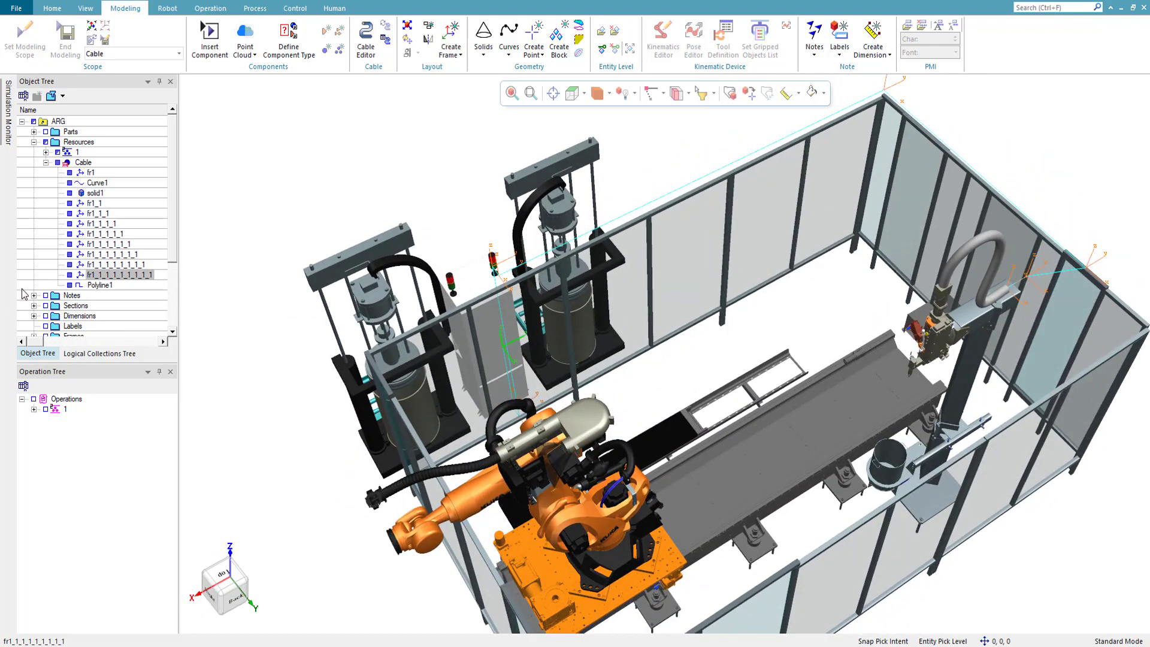
pyautogui.click(94, 285)
pyautogui.moveTo(941, 306); pyautogui.dragTo(300, 321, button='middle')
pyautogui.moveTo(817, 315); pyautogui.dragTo(810, 325, button='right')
pyautogui.moveTo(811, 325); pyautogui.dragTo(831, 370, button='middle')
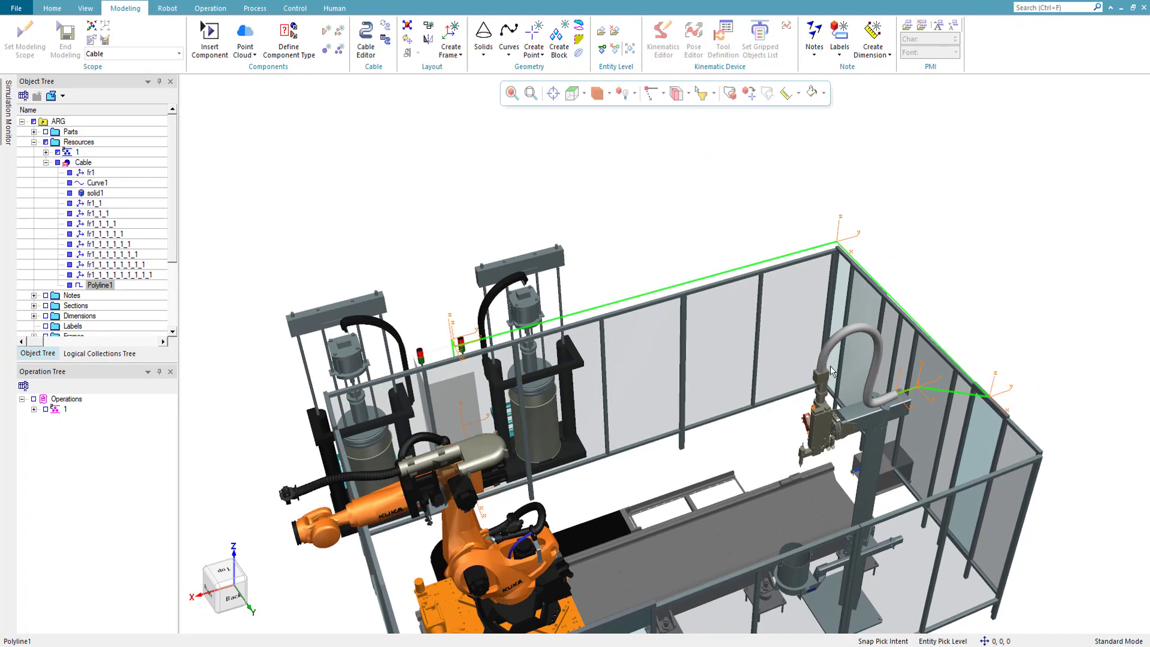
pyautogui.moveTo(822, 459); pyautogui.dragTo(803, 443, button='middle')
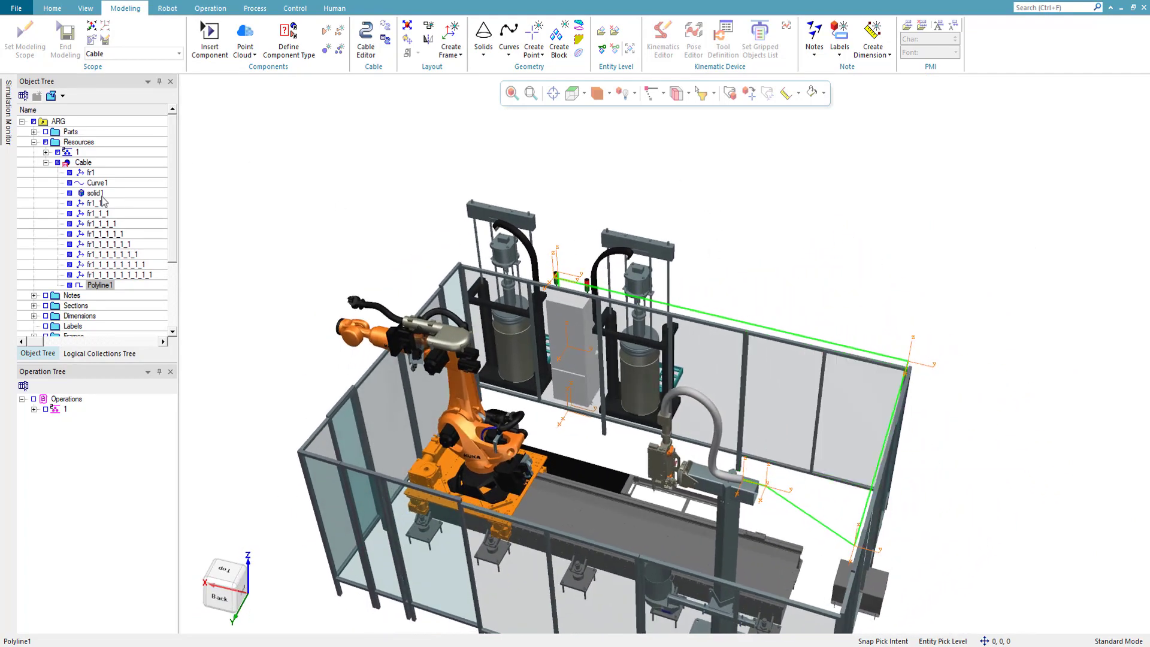
# - Sweep a circle of diameter 80 along Polyline1 to create the solid cable body solid2
pyautogui.click(486, 53)
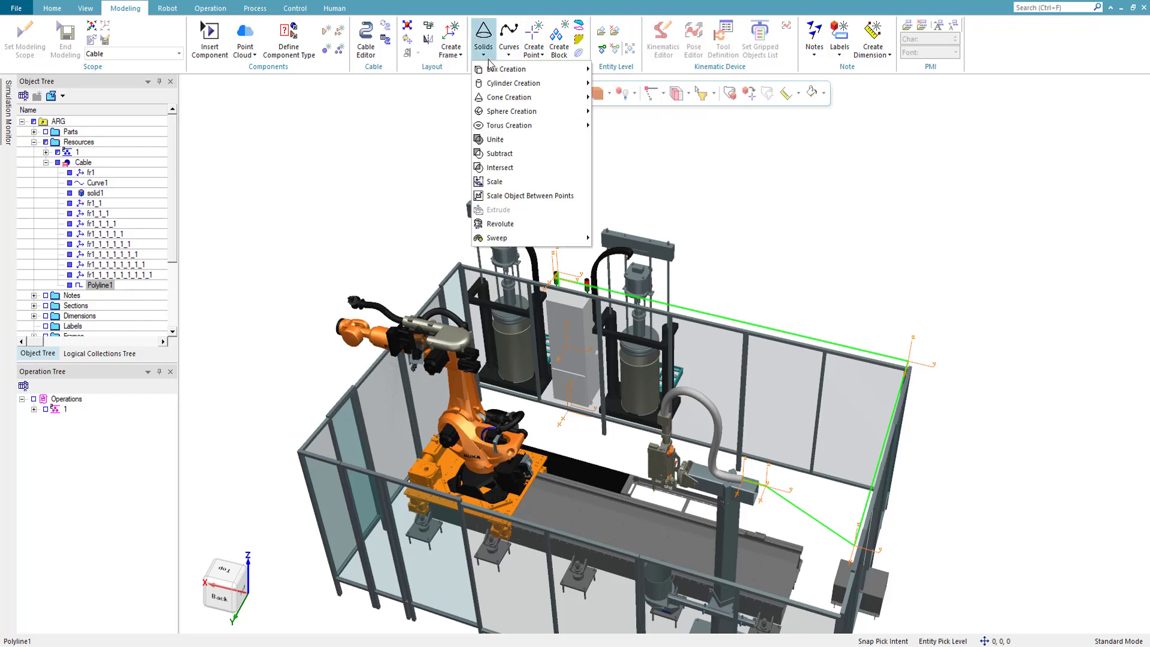
pyautogui.moveTo(501, 239)
pyautogui.click(628, 238)
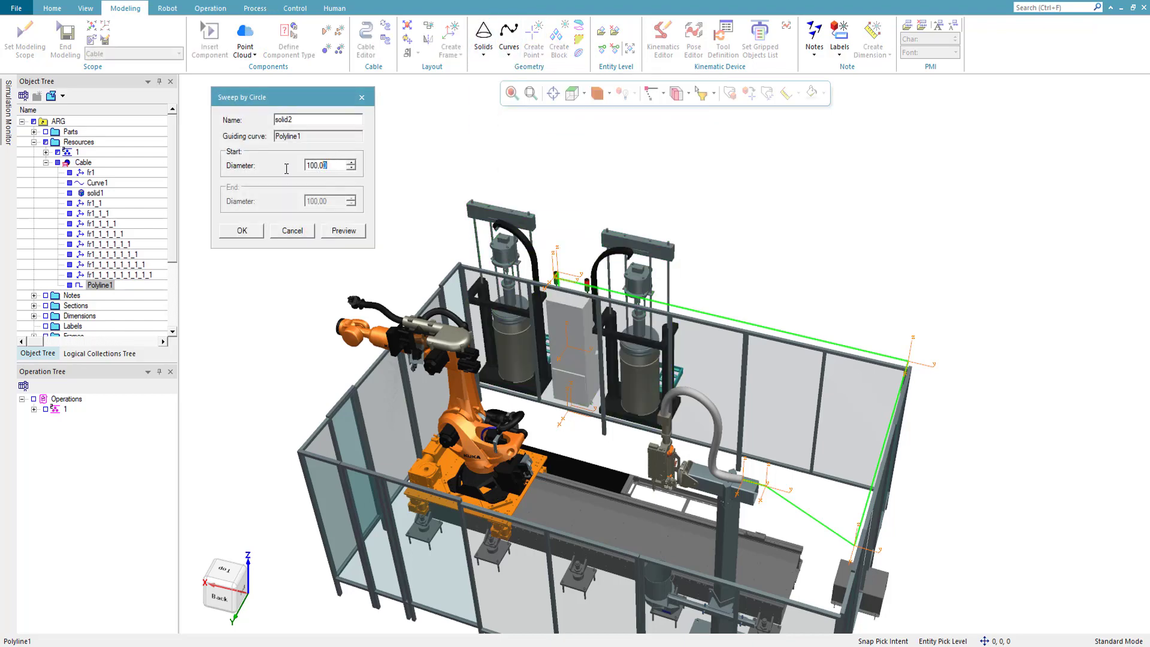
pyautogui.click(343, 240)
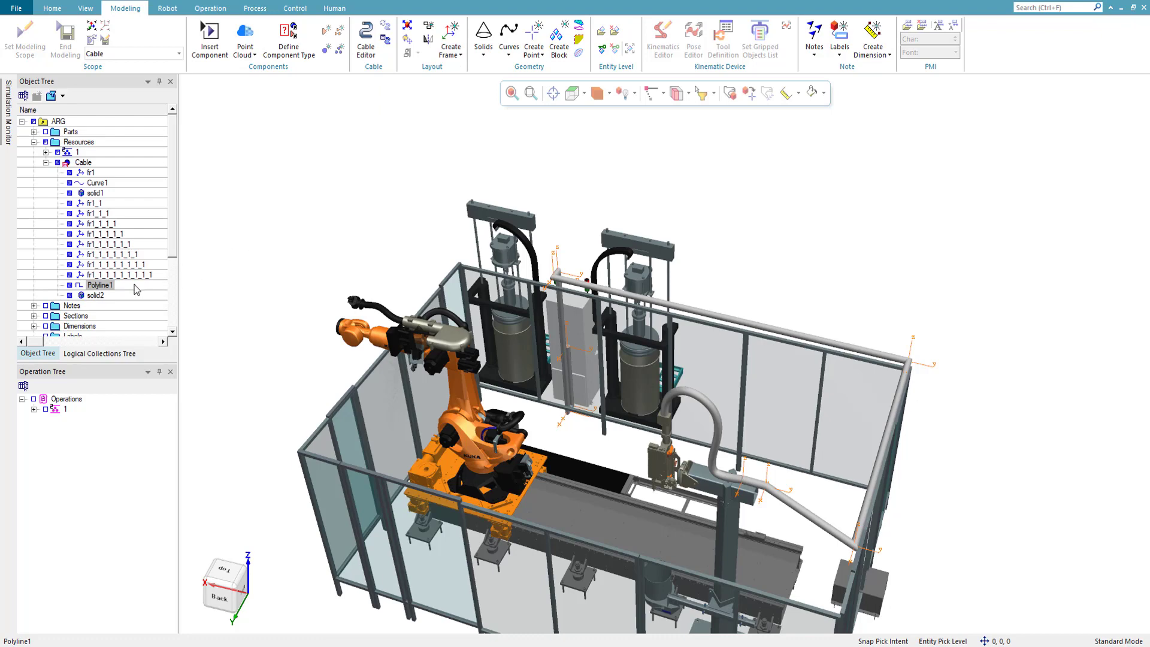
# - Delete all nine route frames from the Cable, from fr1 through fr1_1_1_1_1_1_1_1_1, keeping the curves and solids
pyautogui.click(107, 285)
pyautogui.click(109, 275)
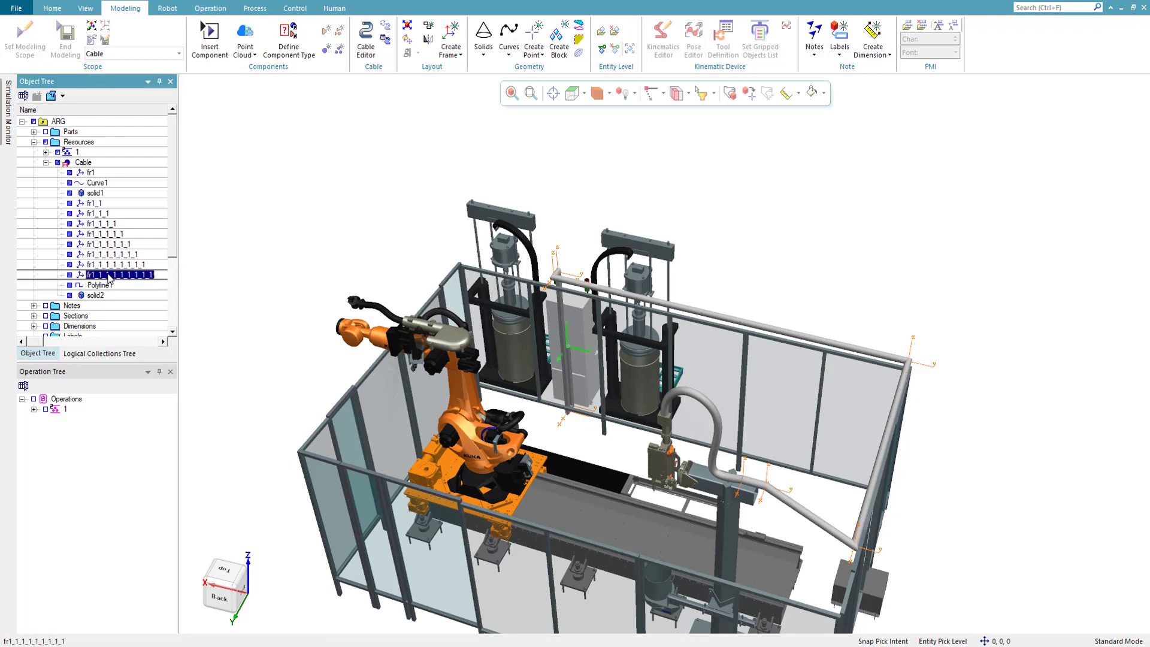
pyautogui.keyDown('shift'); pyautogui.click(94, 203); pyautogui.keyUp('shift')
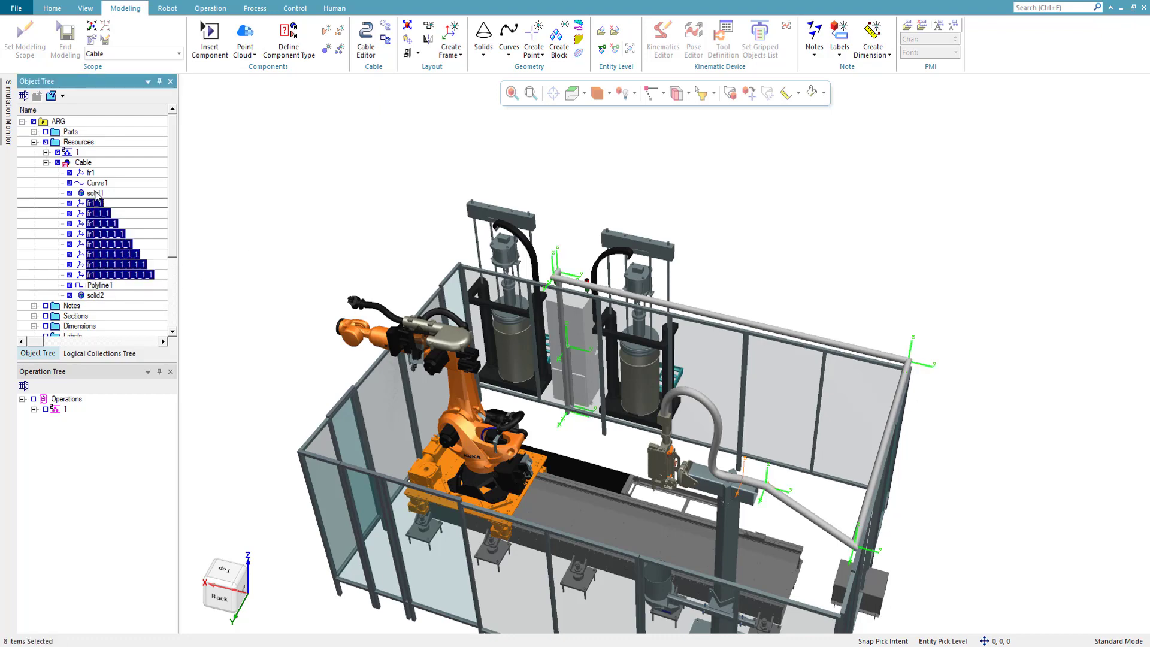
pyautogui.keyDown('ctrl'); pyautogui.click(90, 173); pyautogui.keyUp('ctrl')
pyautogui.press('Delete')
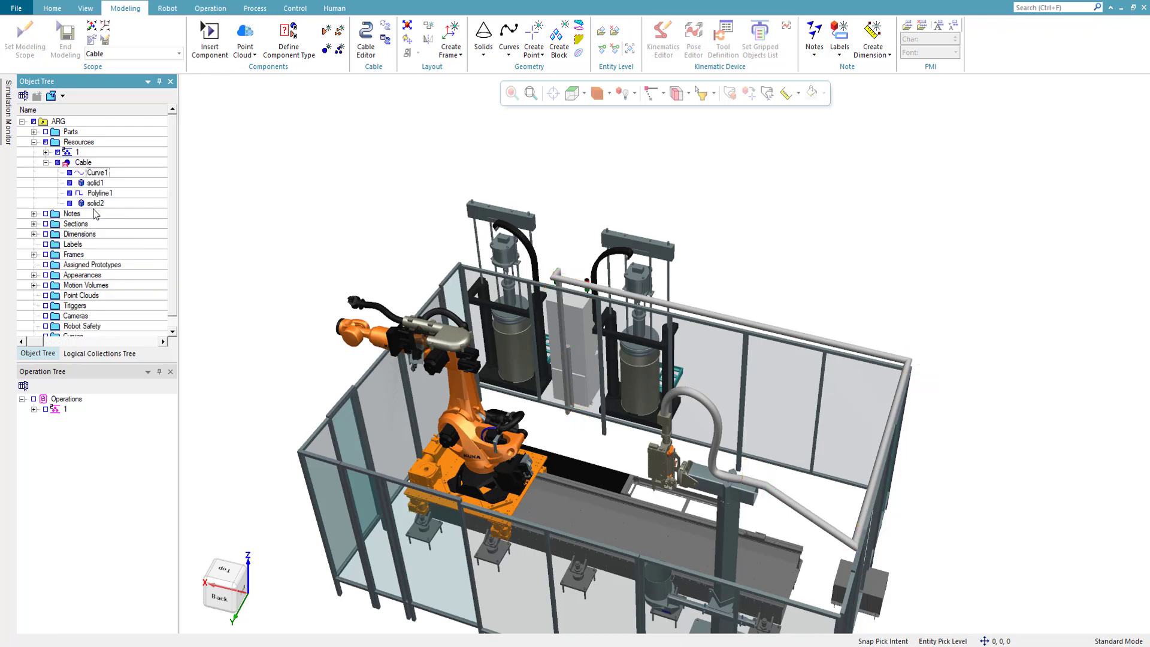
# - Colour solid1 and solid2 of the Cable red and check the cable from the other side of the cell
pyautogui.click(95, 203)
pyautogui.keyDown('ctrl'); pyautogui.click(95, 183); pyautogui.keyUp('ctrl')
pyautogui.rightClick(95, 187)
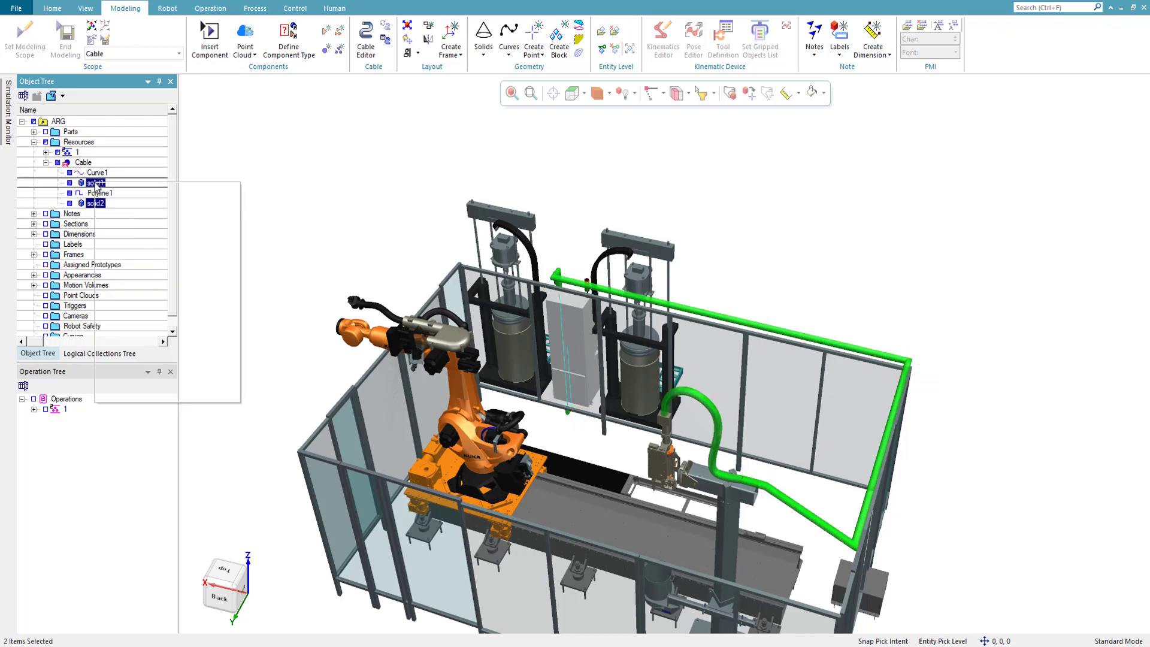
pyautogui.moveTo(156, 266)
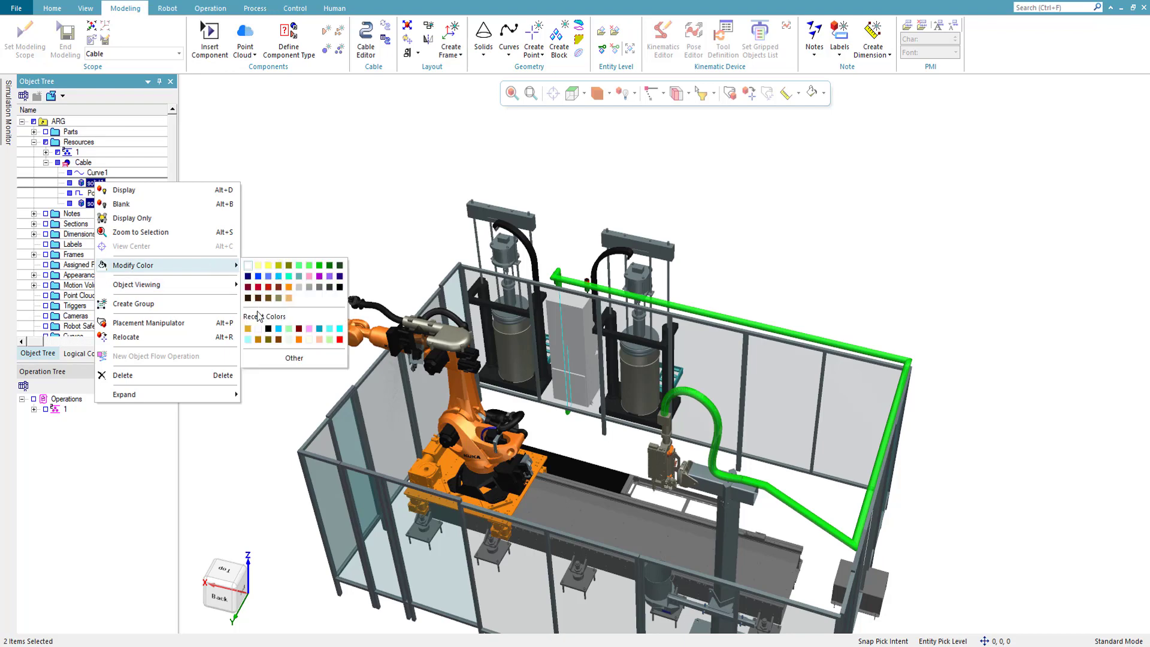
pyautogui.click(339, 339)
pyautogui.click(775, 216)
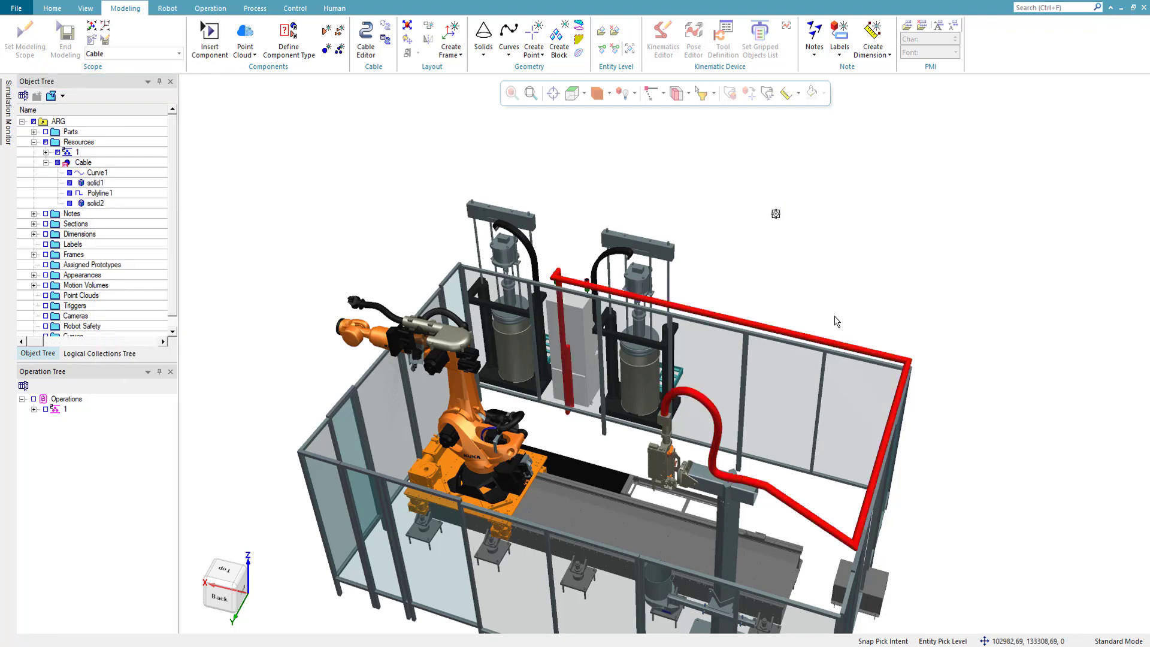
pyautogui.moveTo(837, 322); pyautogui.dragTo(731, 453, button='middle')
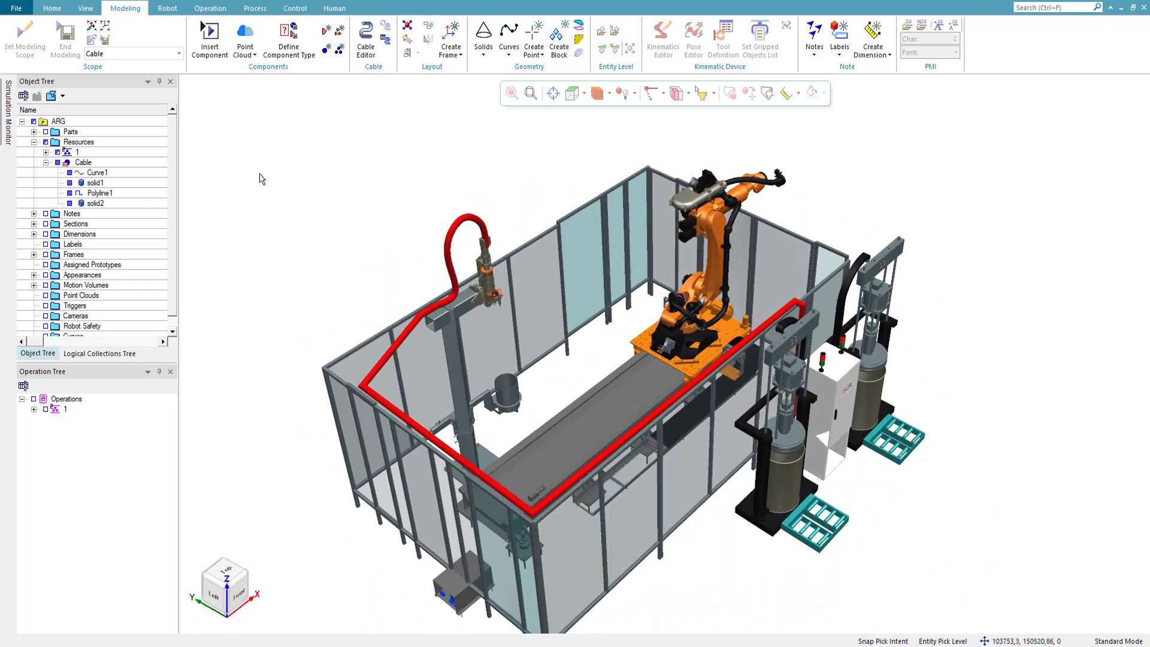
# - Create a curve length dimension for Curve1 and place its label outside the fence beside the hose loop
pyautogui.click(97, 172)
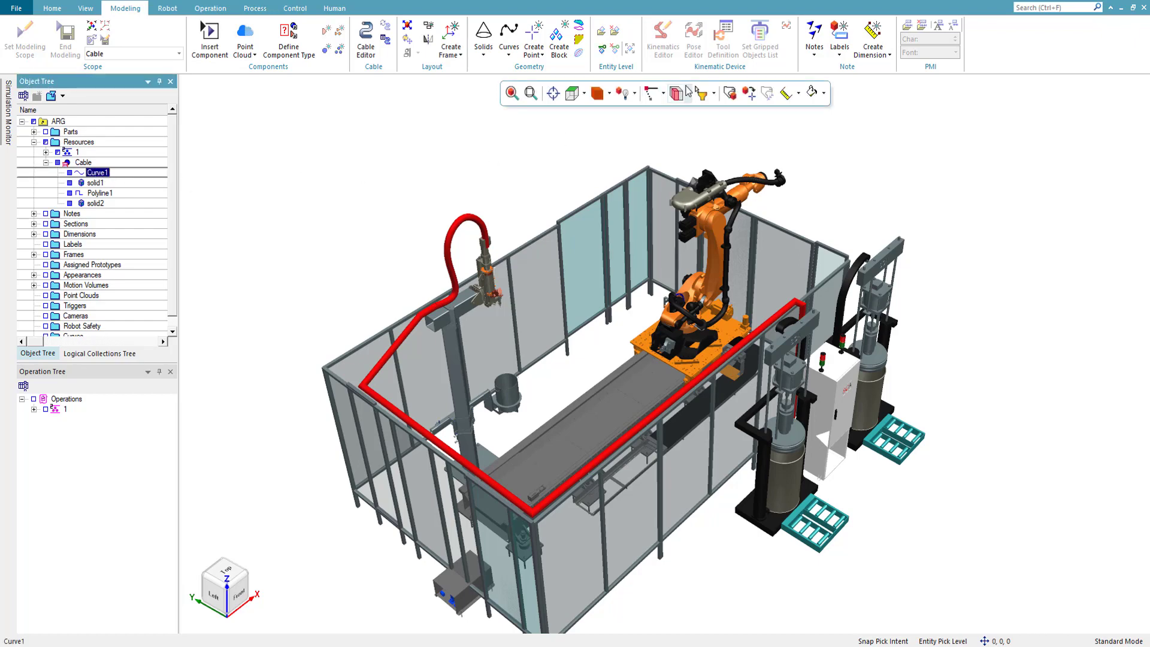
pyautogui.click(876, 54)
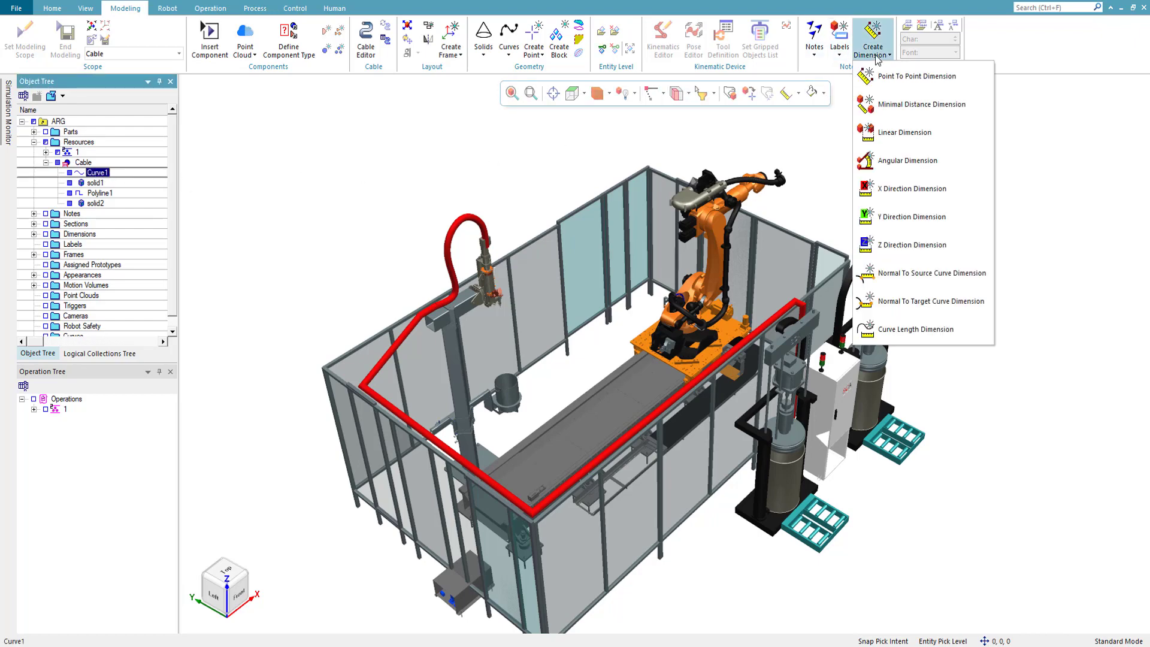
pyautogui.click(904, 329)
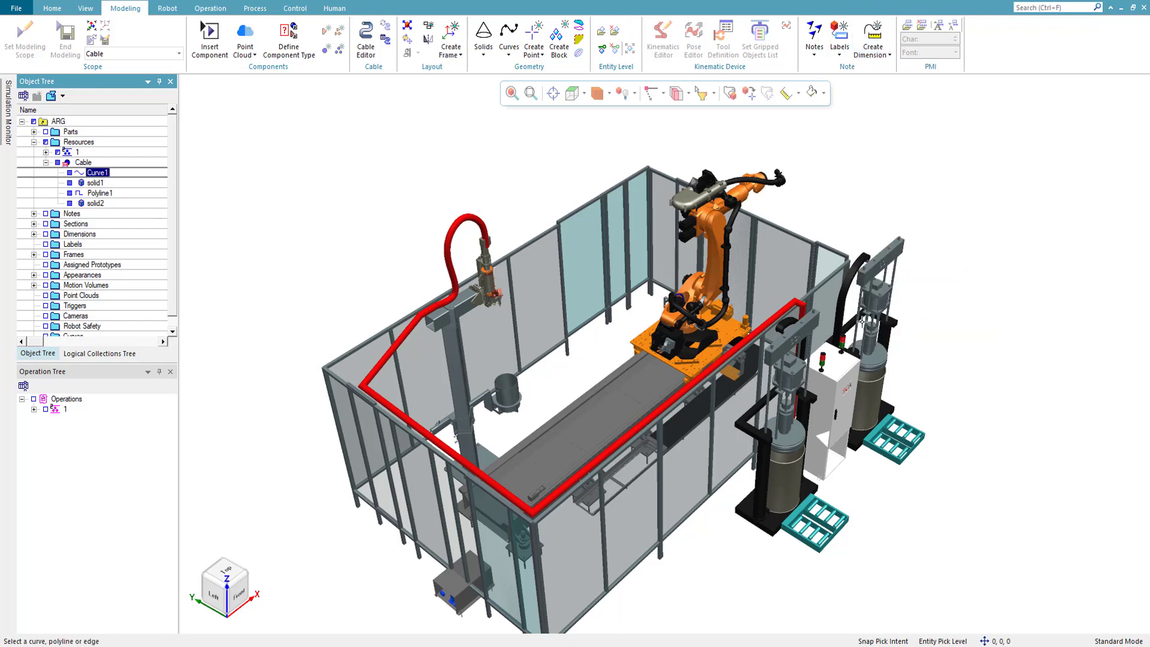
pyautogui.click(97, 173)
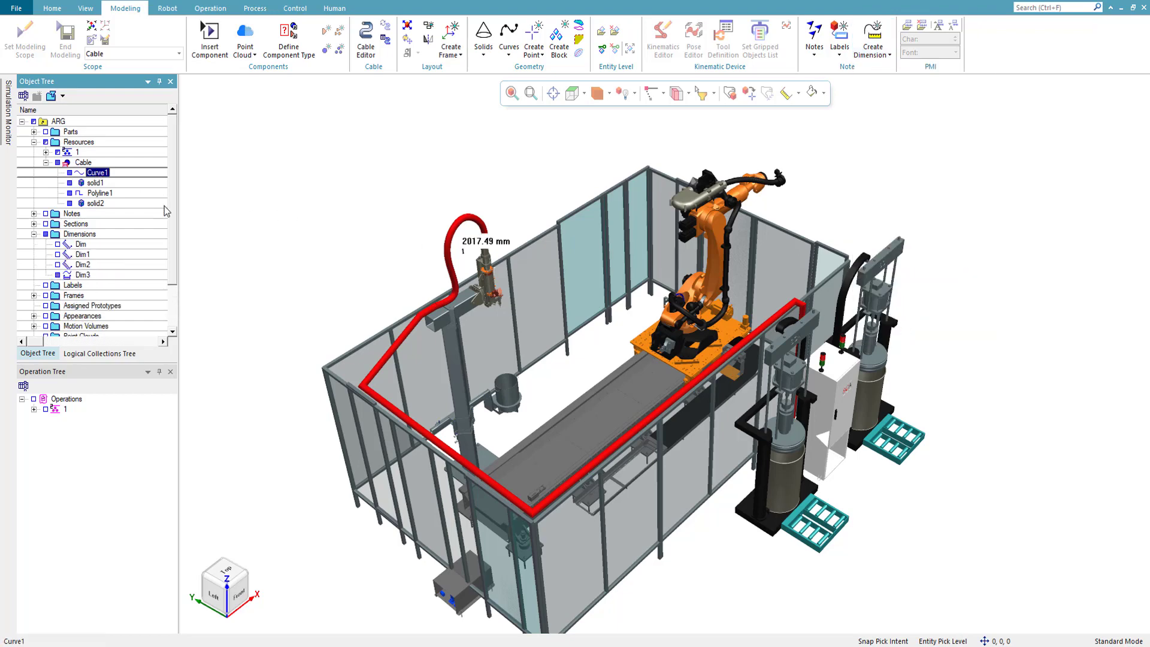
pyautogui.click(361, 192)
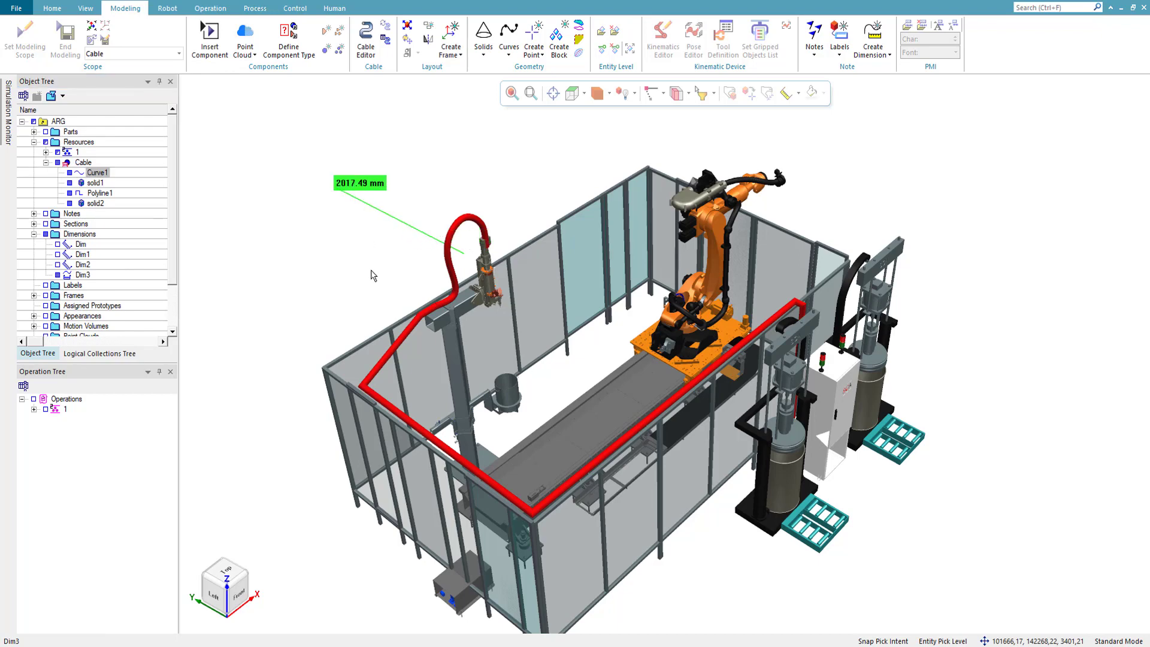
# - Try to create a curve length dimension from solid2 in the Cable
pyautogui.click(94, 203)
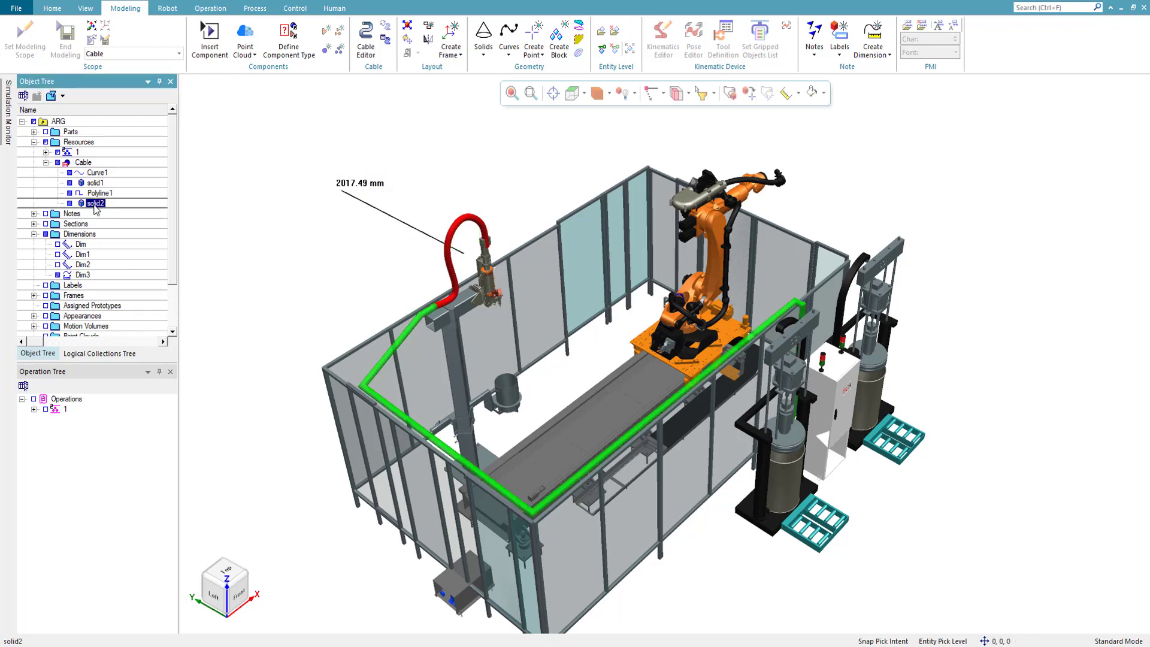
pyautogui.click(873, 50)
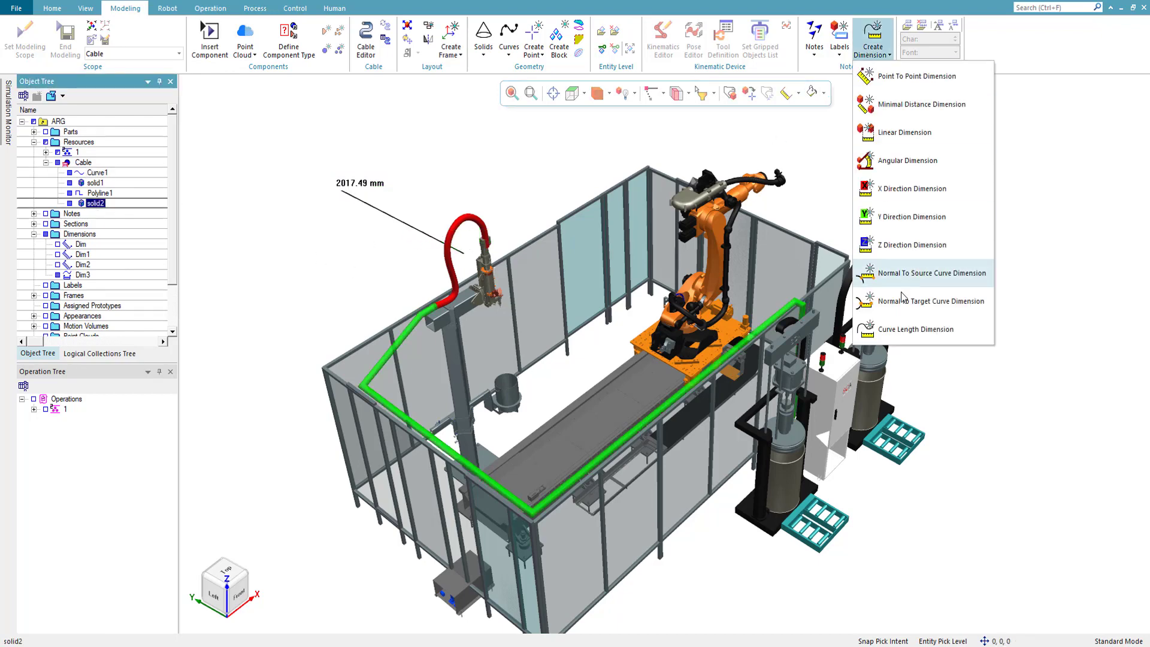
pyautogui.click(898, 330)
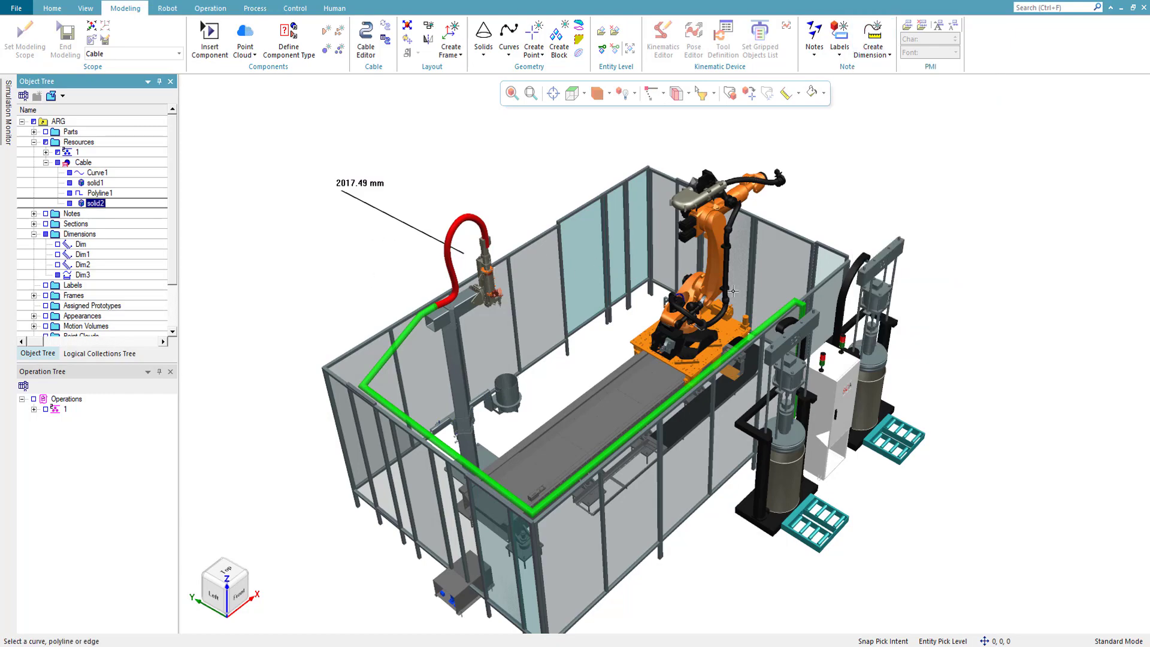
pyautogui.moveTo(709, 309); pyautogui.dragTo(579, 286, button='middle')
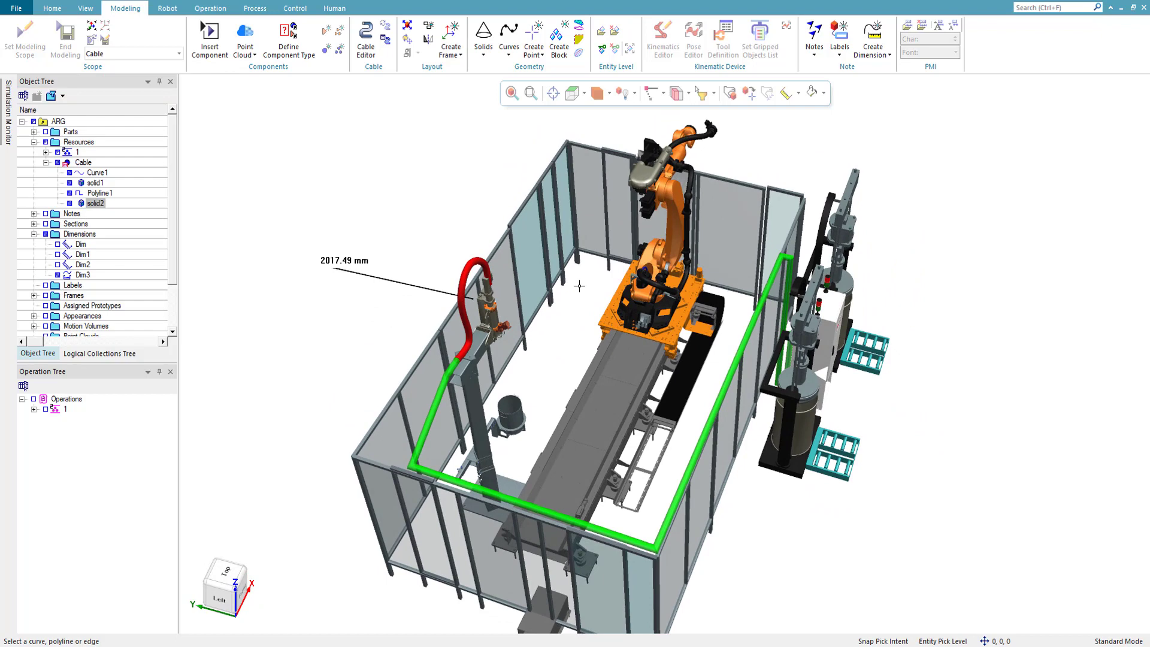
pyautogui.click(97, 203)
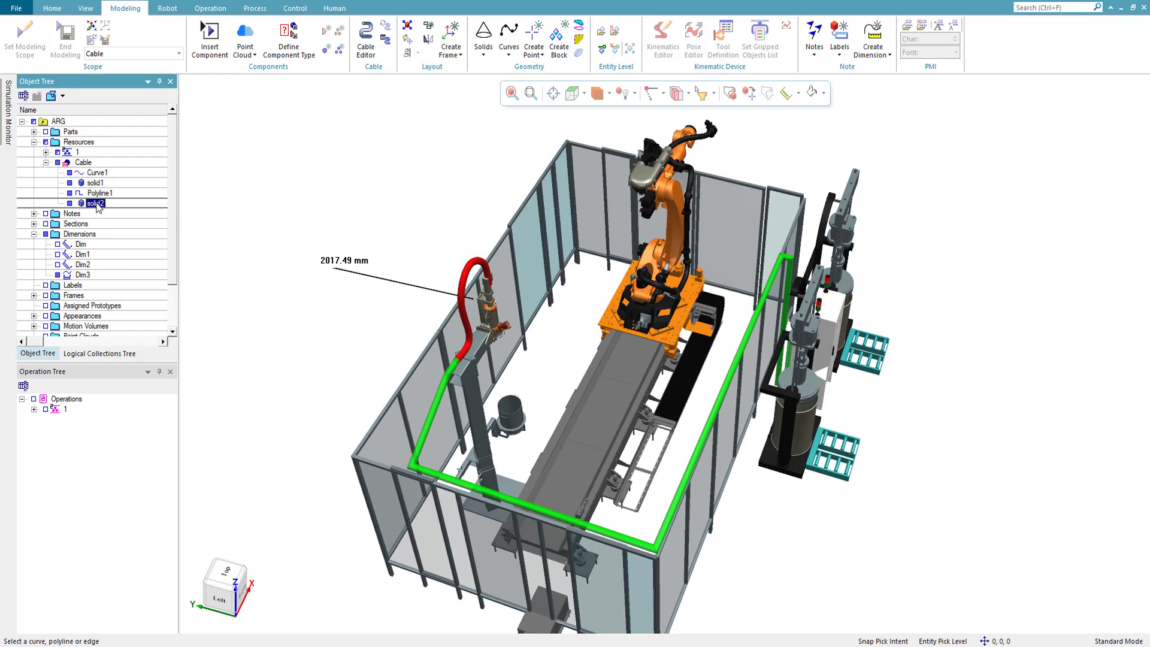
# - Create a curve length dimension for Polyline1 and place its label outside the fence near the drum pumps
pyautogui.click(874, 51)
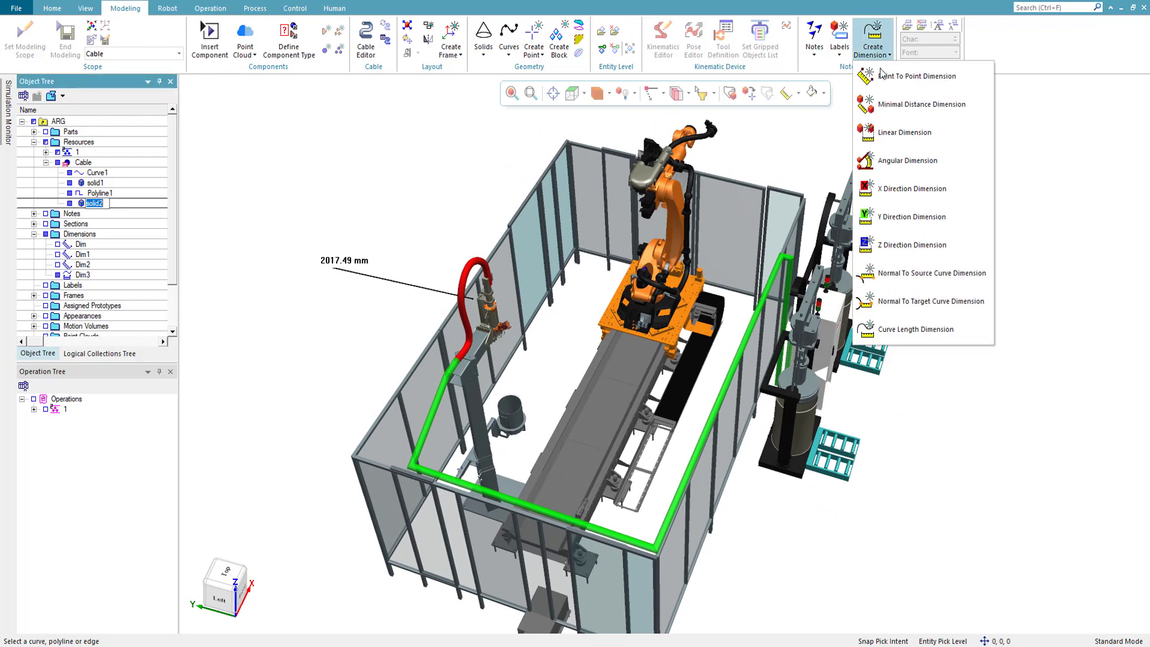
pyautogui.click(99, 193)
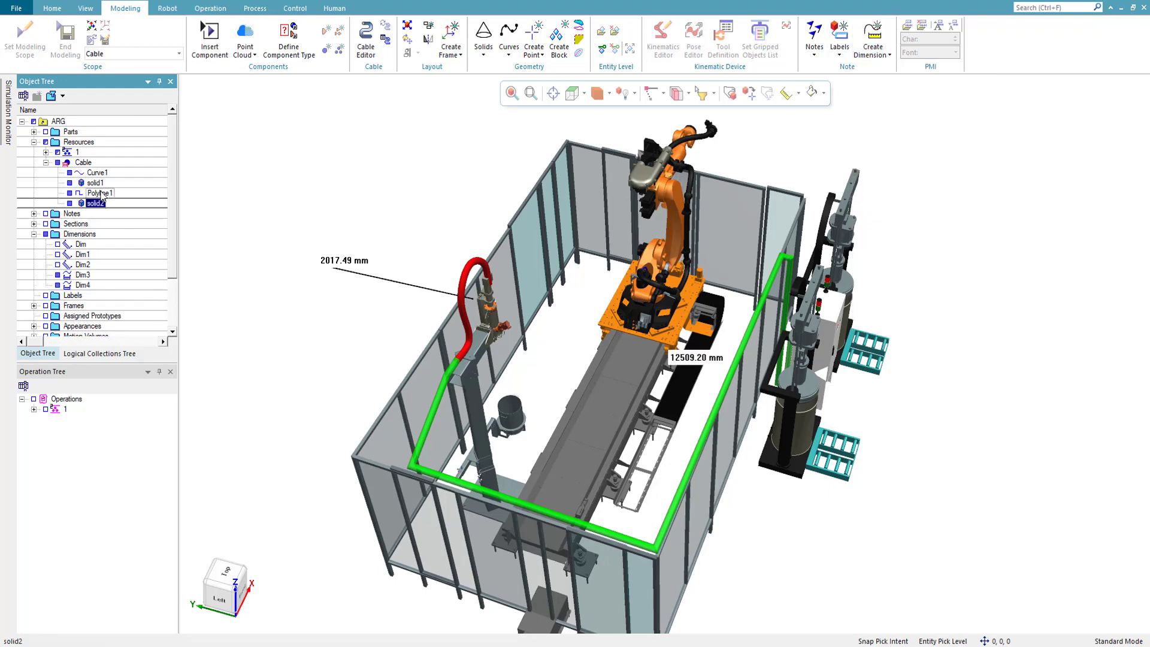
pyautogui.moveTo(695, 360); pyautogui.dragTo(827, 446)
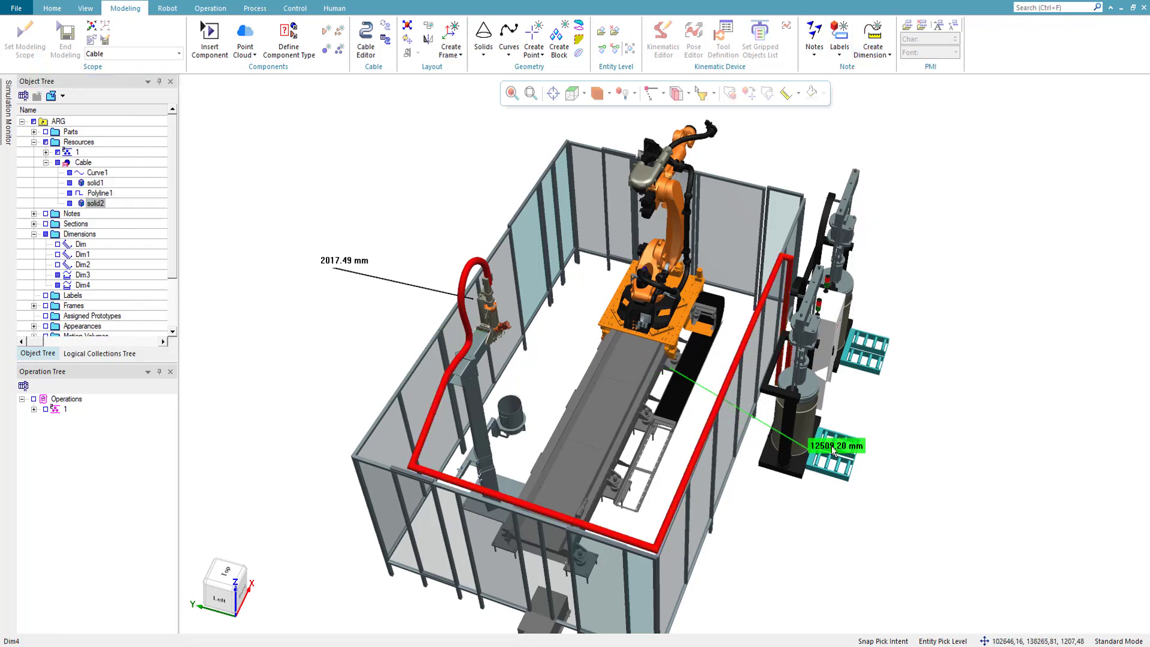
pyautogui.moveTo(838, 369); pyautogui.dragTo(721, 358, button='middle')
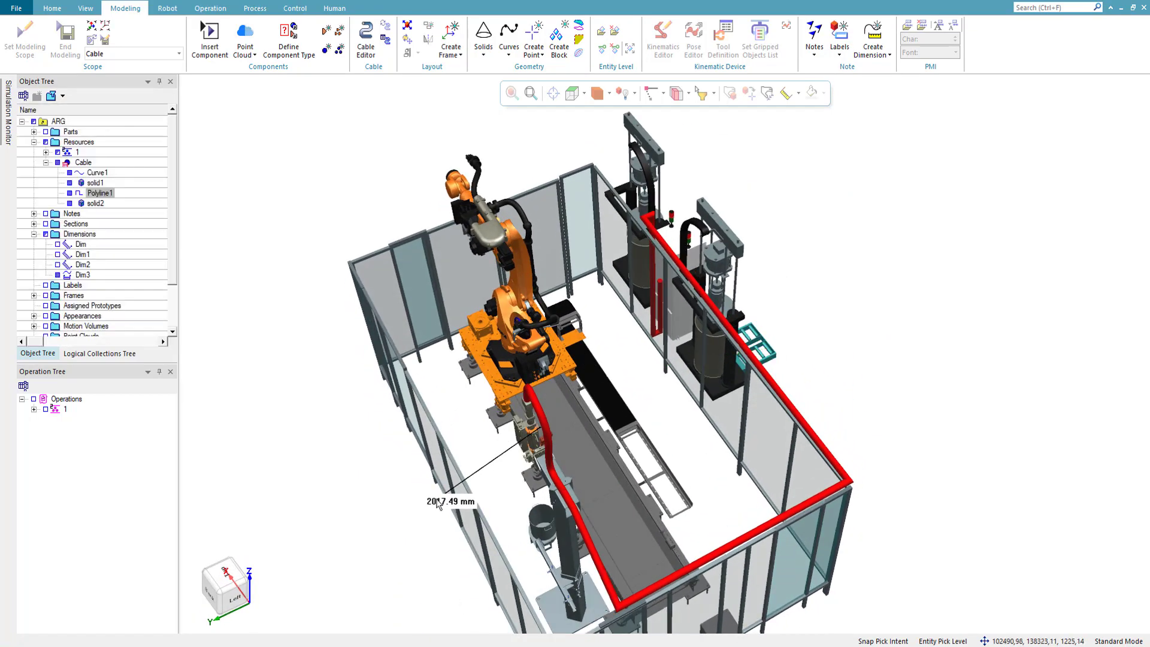